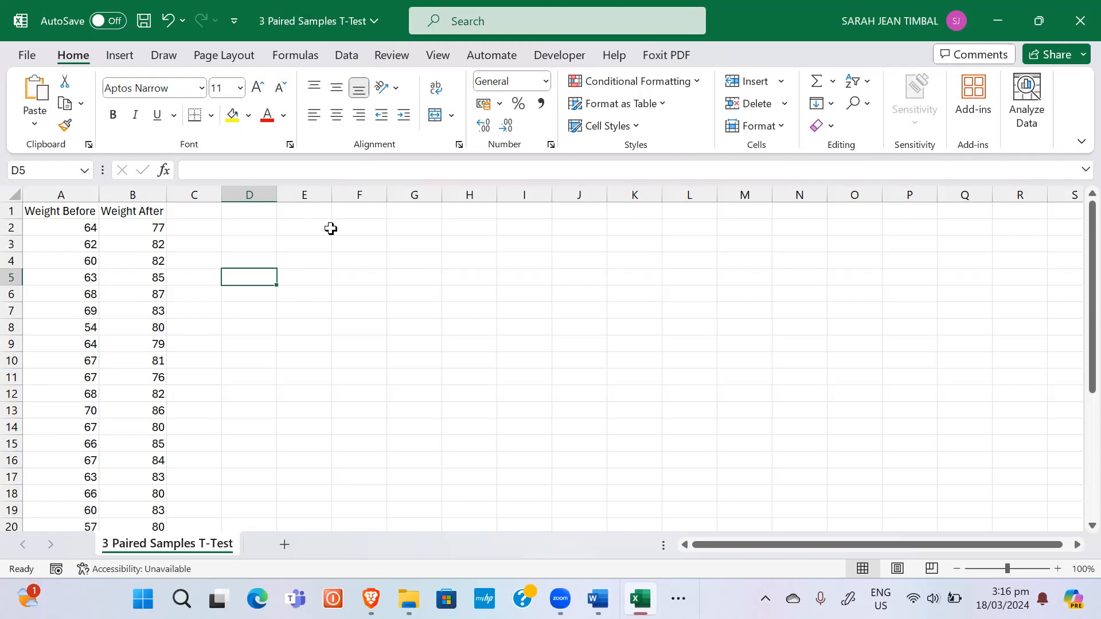
Step: Copy the 30 Weight Before and Weight After value pairs in Excel
left_click(73, 227)
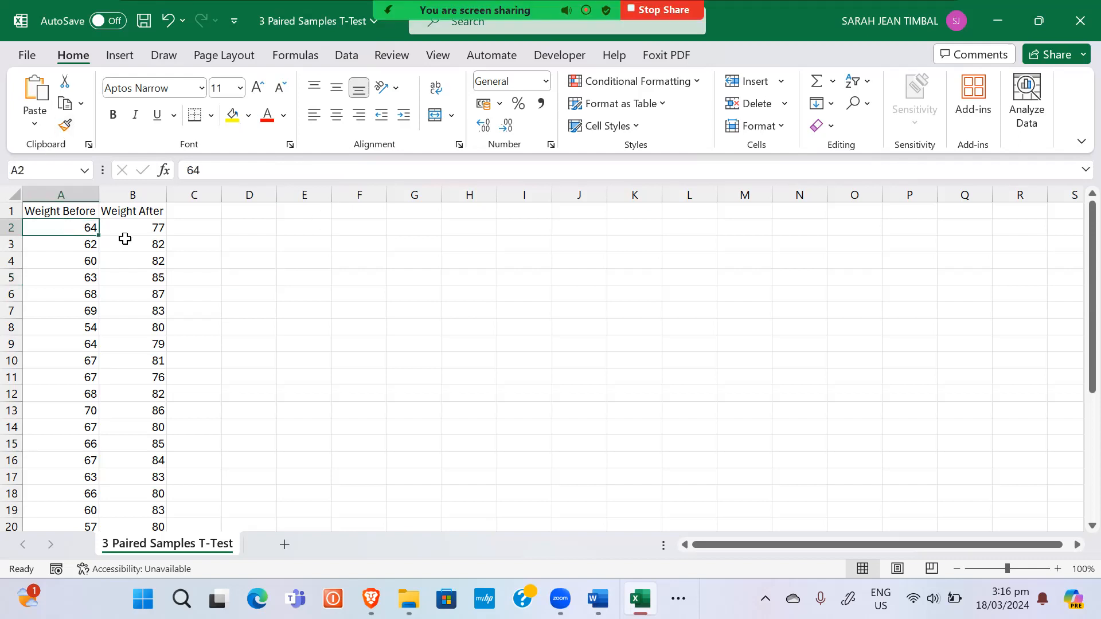
key("ctrl+shift+Down")
key("shift+Right")
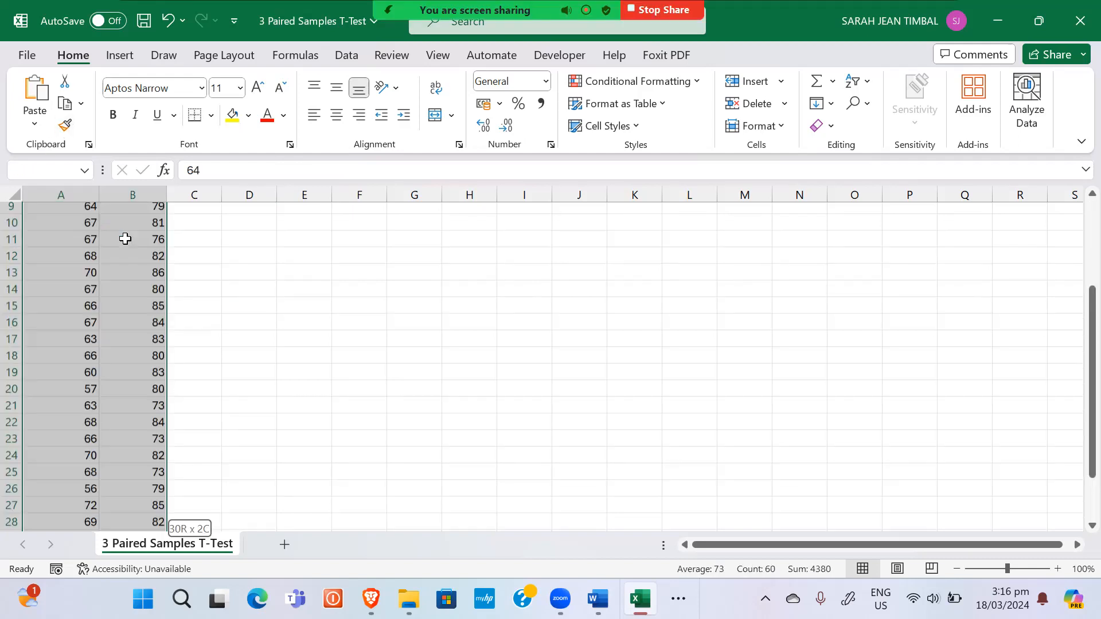
key("ctrl+c")
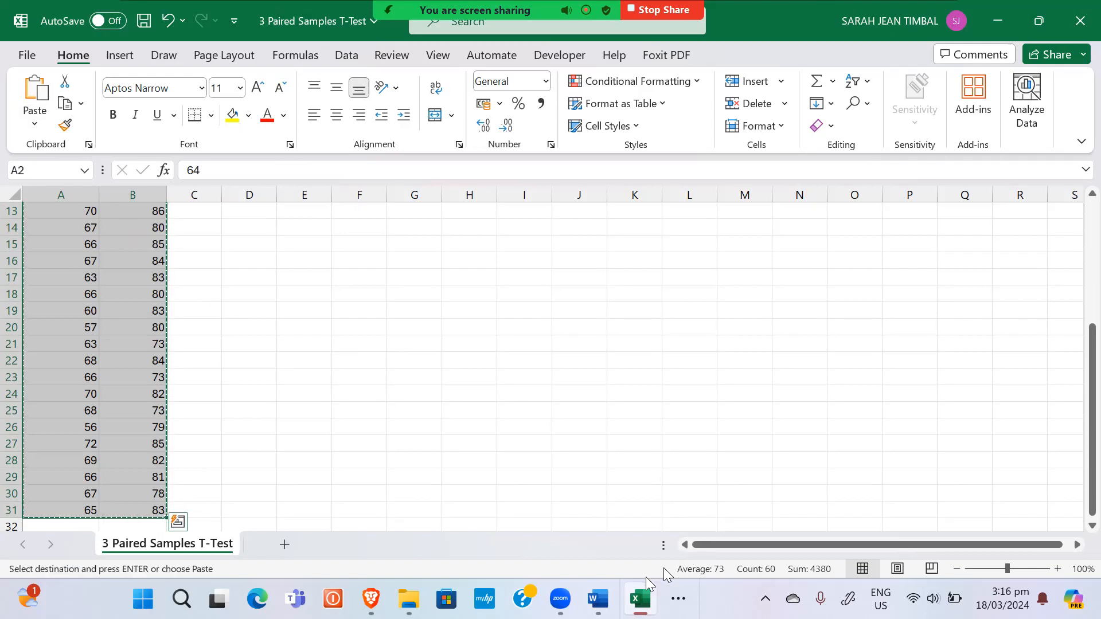
Step: Launch jamovi from the Windows search
mouse_move(545, 602)
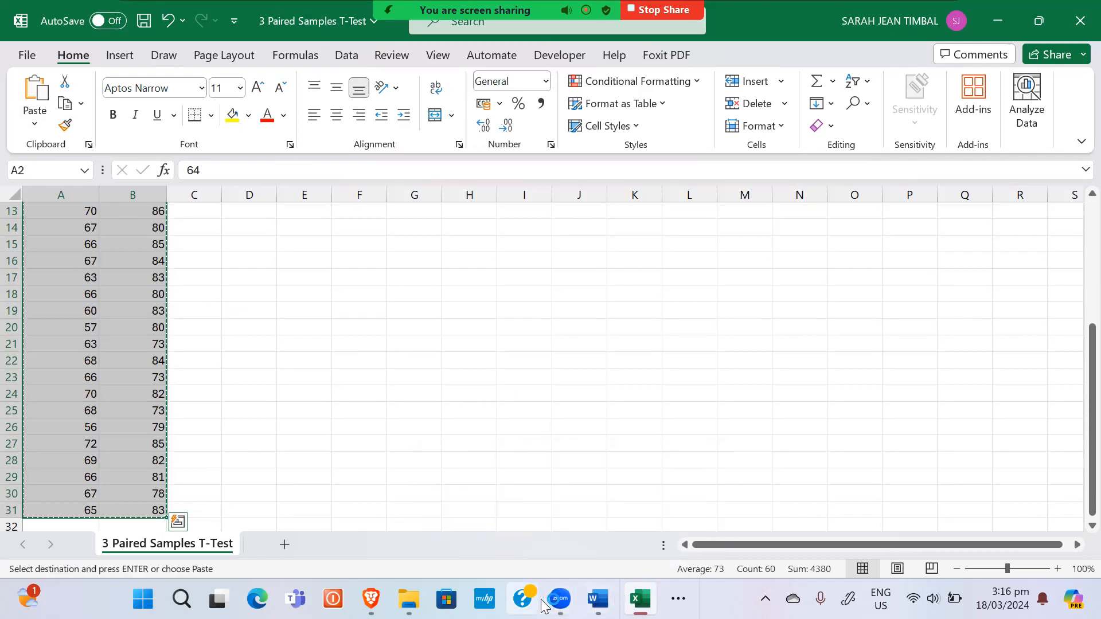
key("super")
type("jamovi")
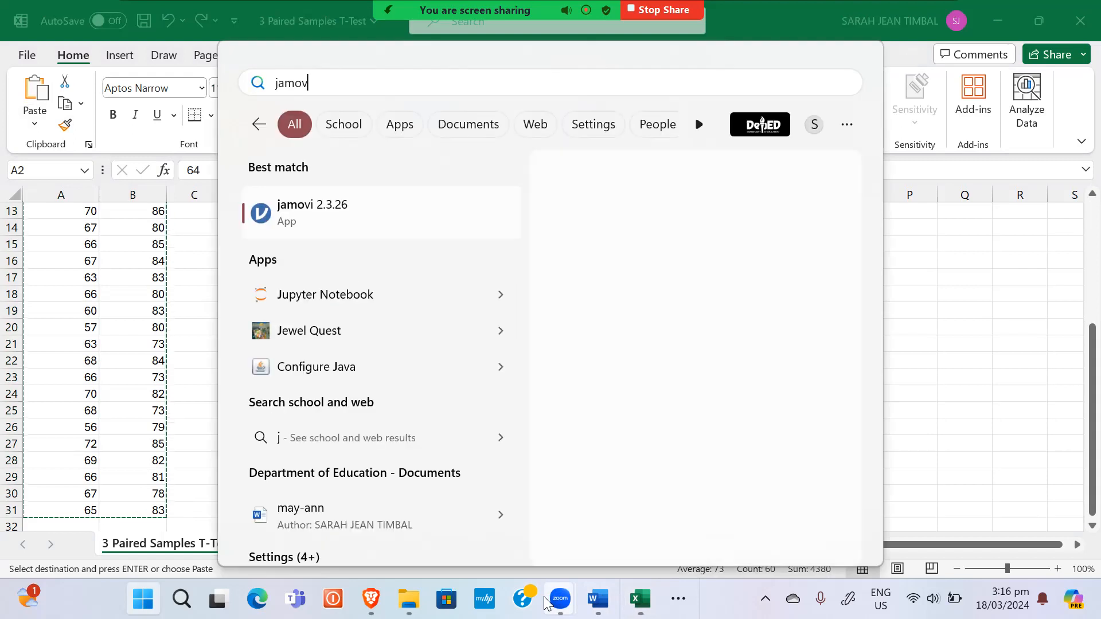
key("Return")
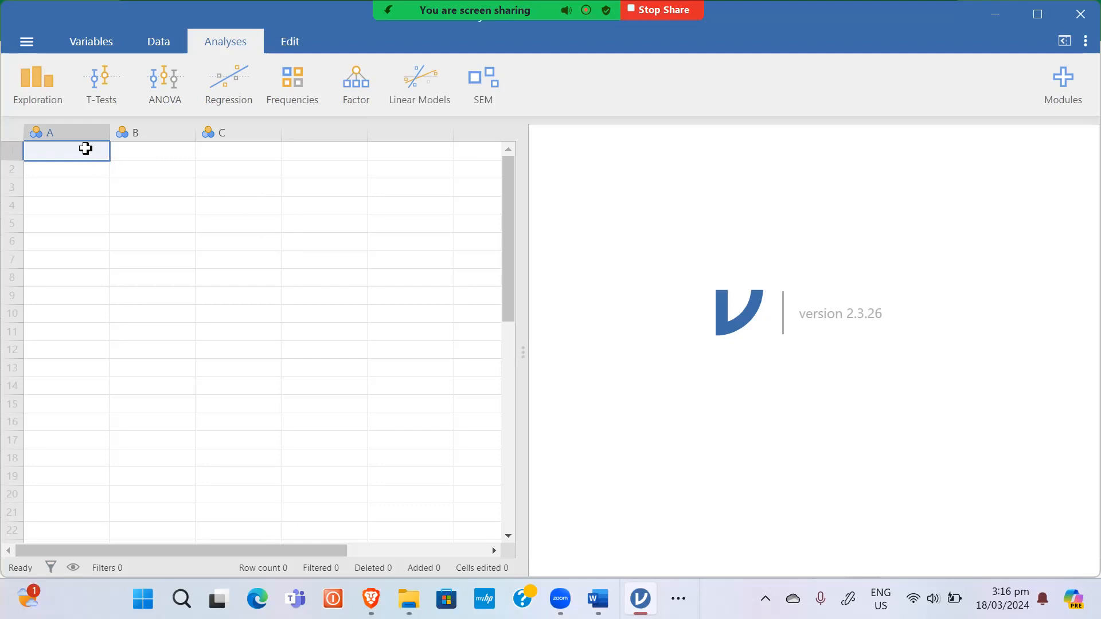
Step: Paste the weight data and set column A as the Continuous variable 'Weight Before'
key("ctrl+v")
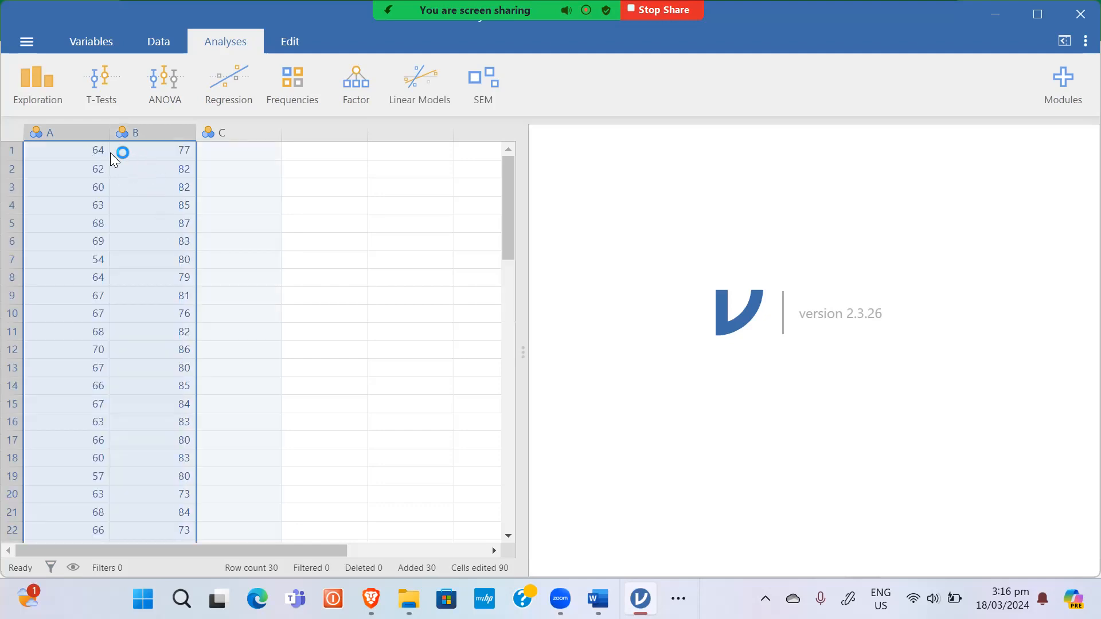
left_click(66, 132)
double_click(67, 131)
double_click(374, 157)
type("Wwi")
key("BackSpace")
type("eight Bed")
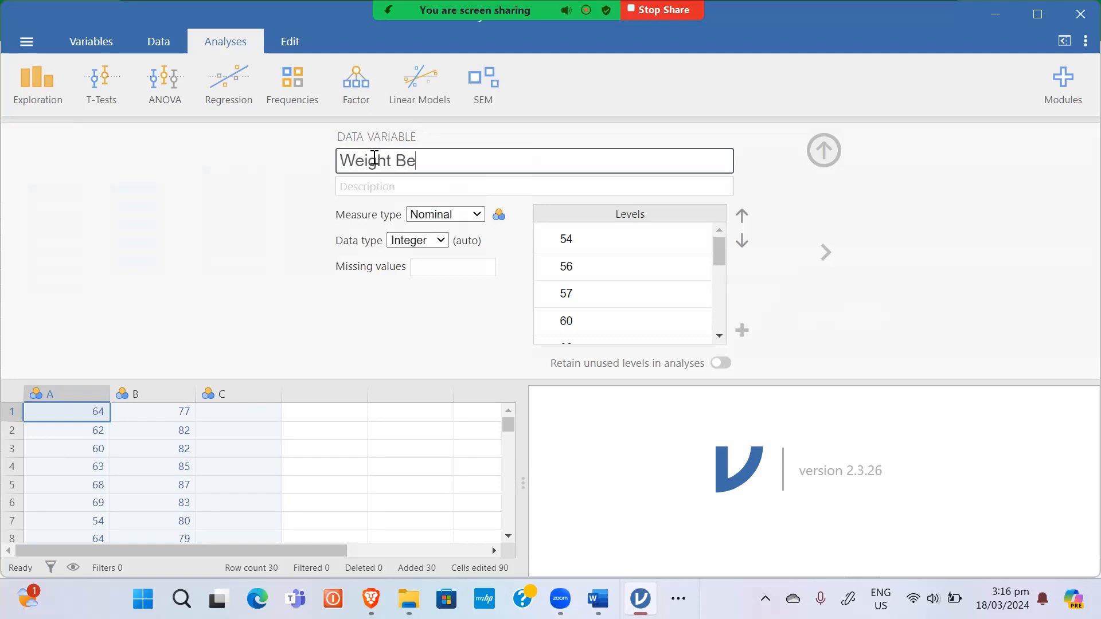
key("BackSpace")
type("fore")
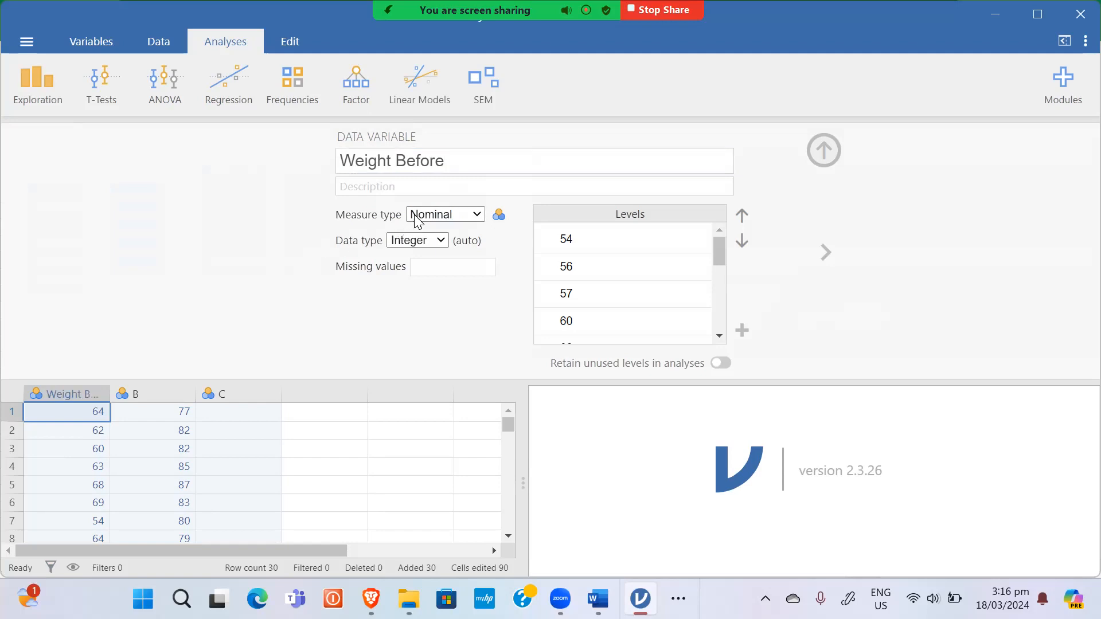
left_click(417, 220)
left_click(433, 278)
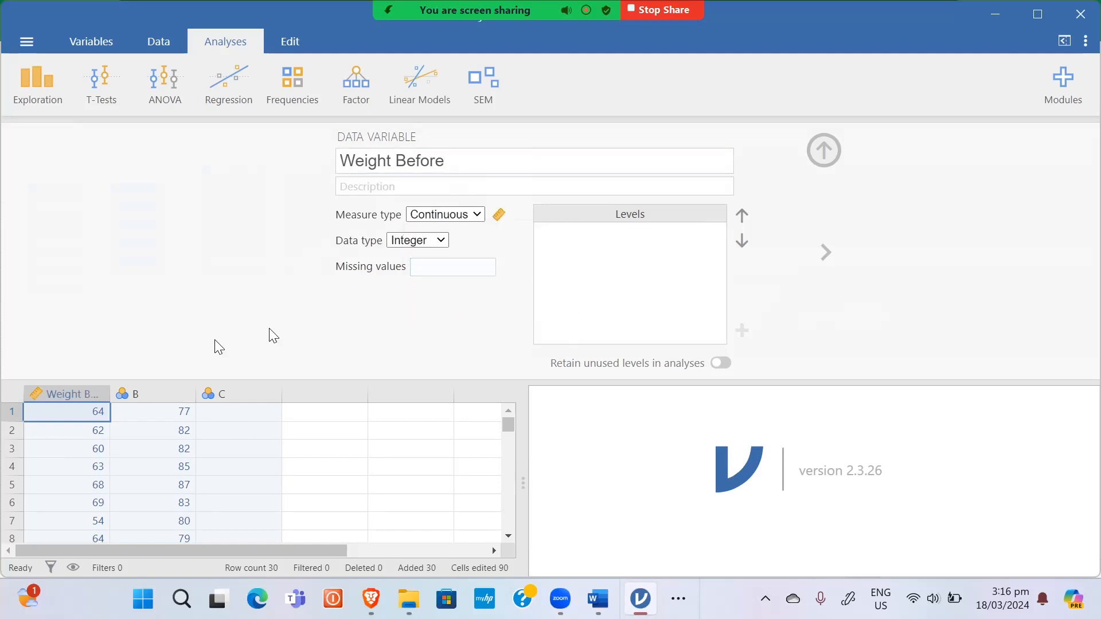
Step: Set column B as the Continuous variable 'Weight After' and close the variable setup
left_click(163, 393)
left_click(408, 165)
type("Weig")
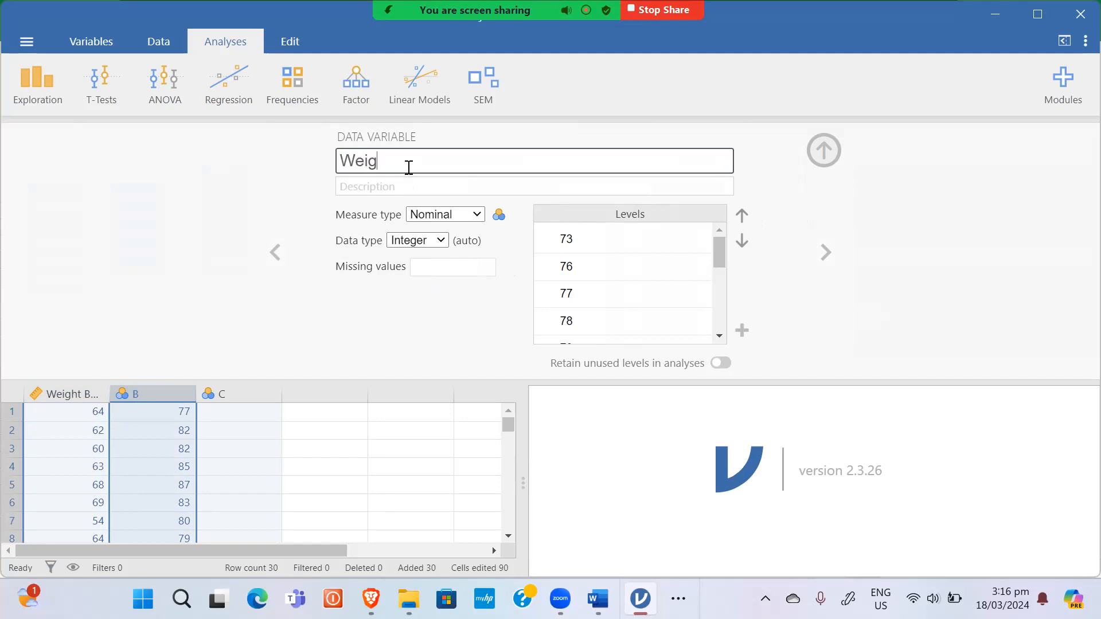
type("ht After")
left_click(463, 216)
left_click(446, 279)
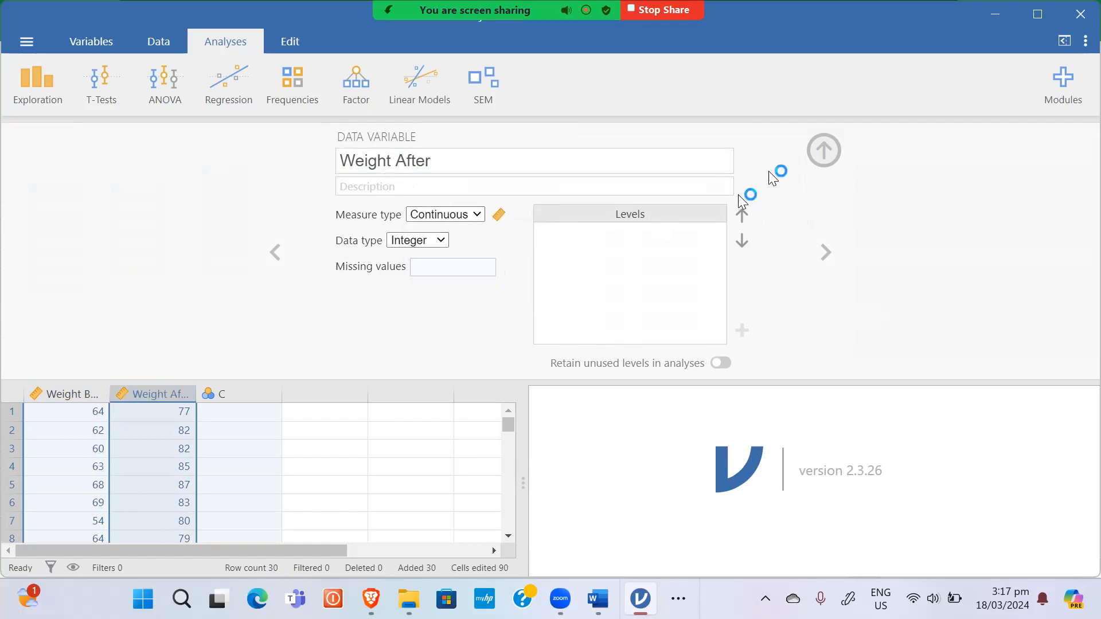
left_click(824, 151)
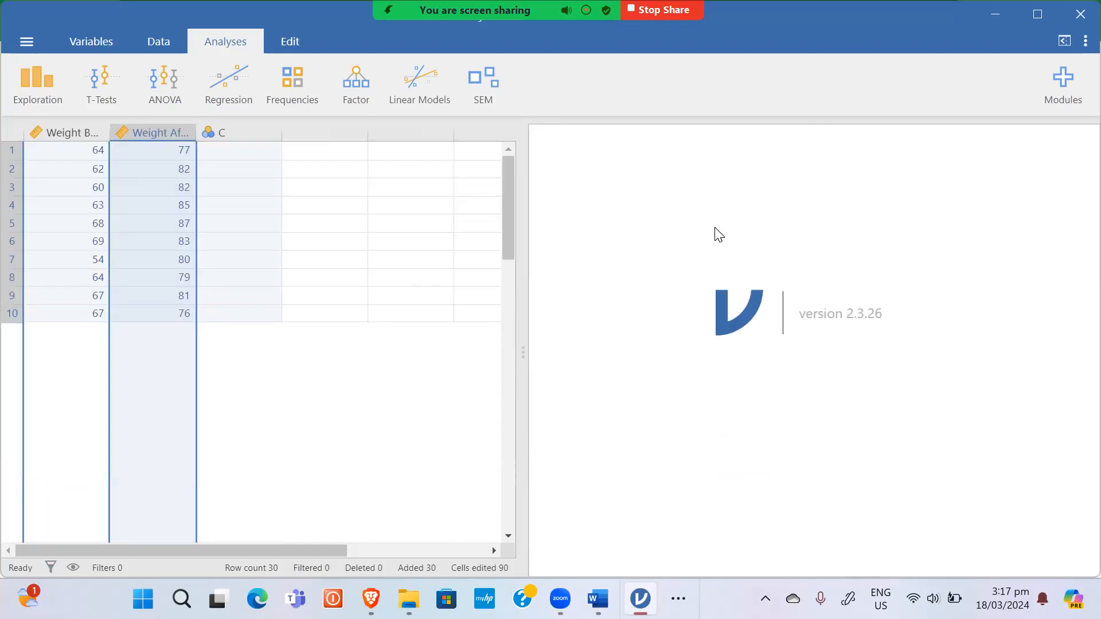
left_click(337, 259)
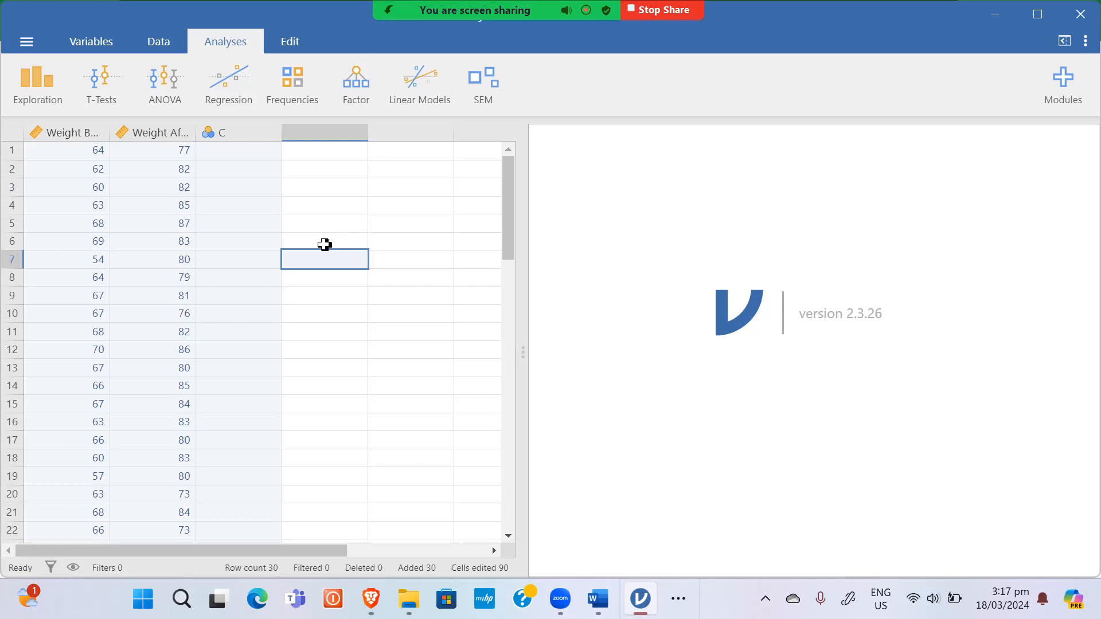
Step: Start a Descriptives analysis with Weight Before and Weight After as its variables
left_click(48, 96)
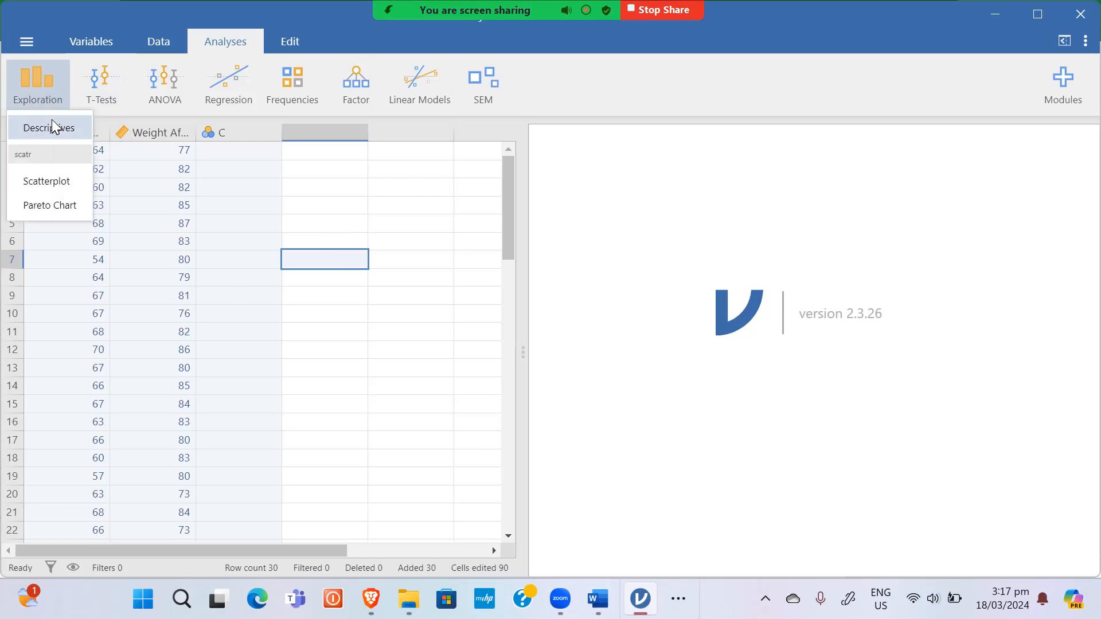
left_click(52, 126)
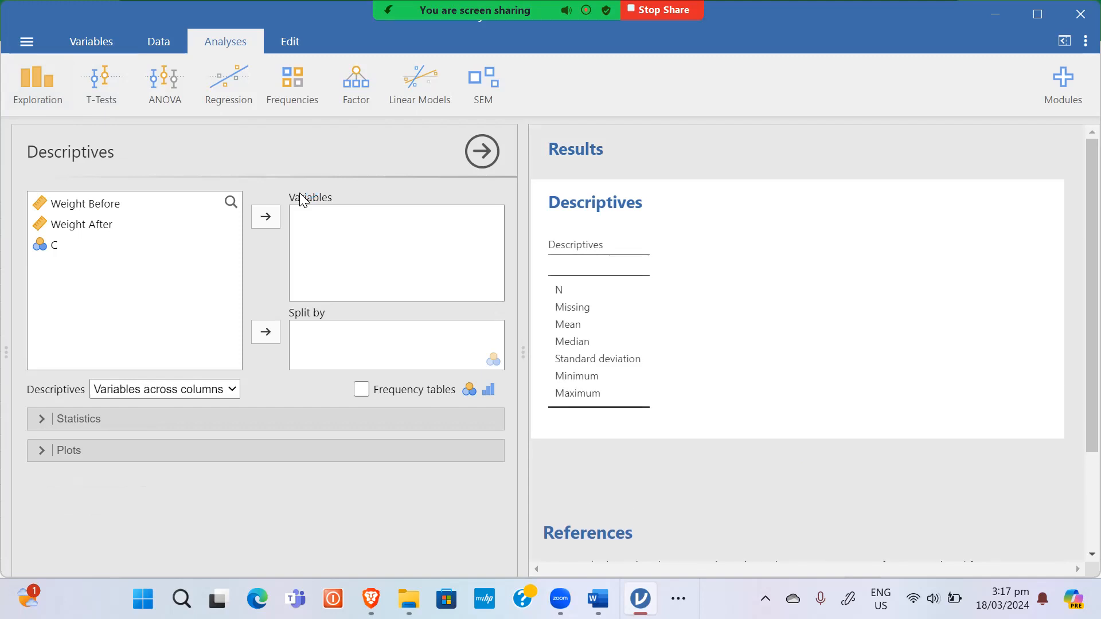
left_click(106, 202)
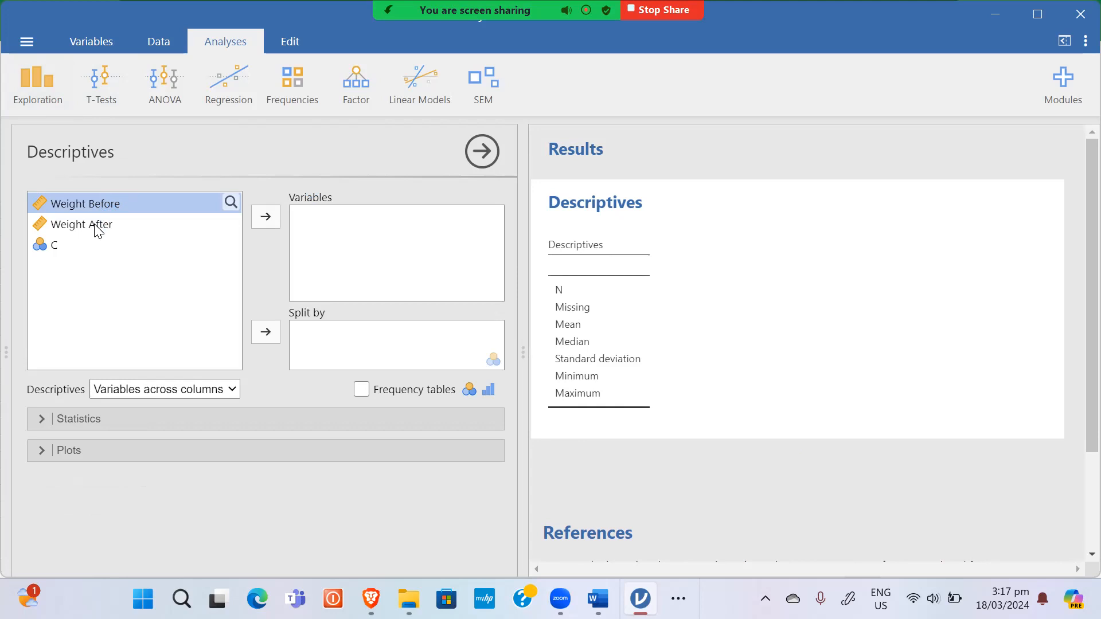
left_click(96, 225, "shift")
left_click_drag(143, 204, 268, 222)
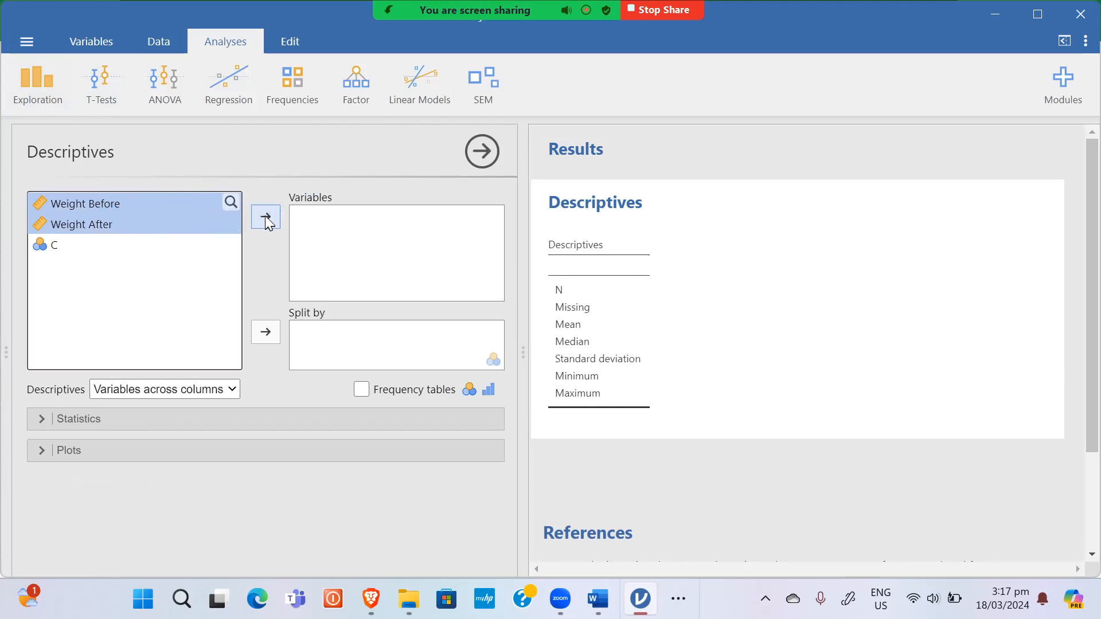
left_click(266, 220)
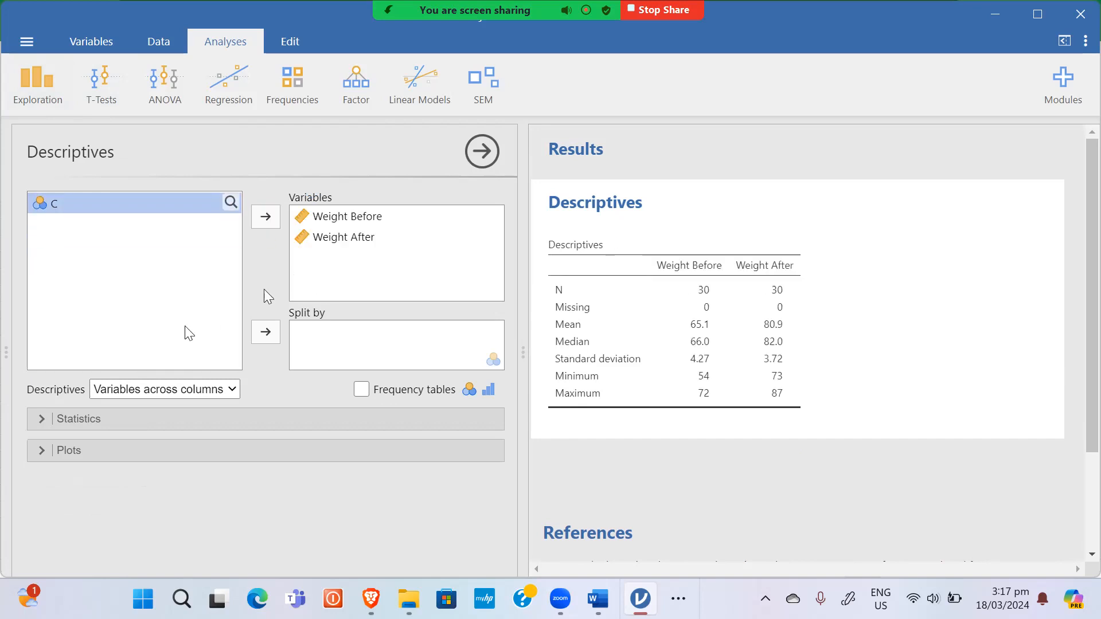
Step: Lay out the variables across rows and add box plots, then review the N=30 output
left_click(204, 393)
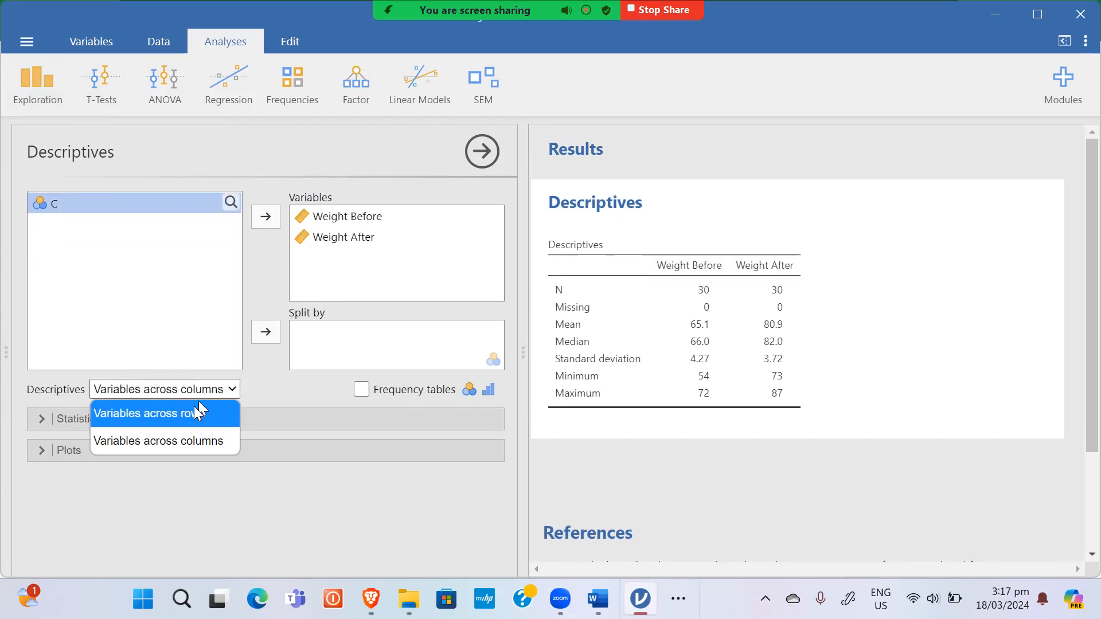
left_click(200, 410)
left_click(39, 451)
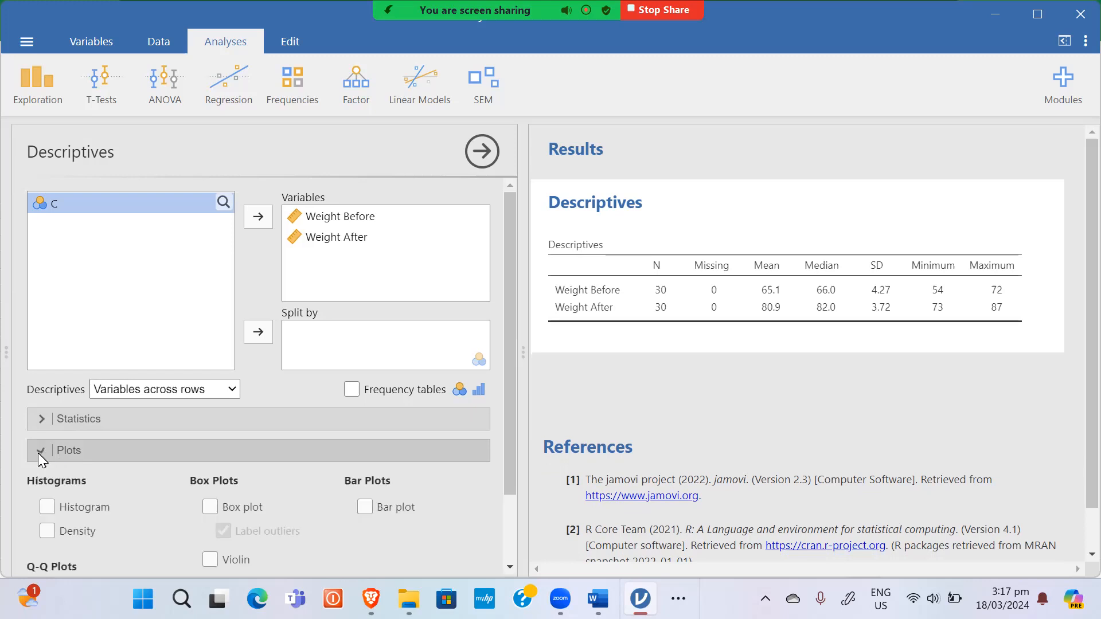
left_click(210, 507)
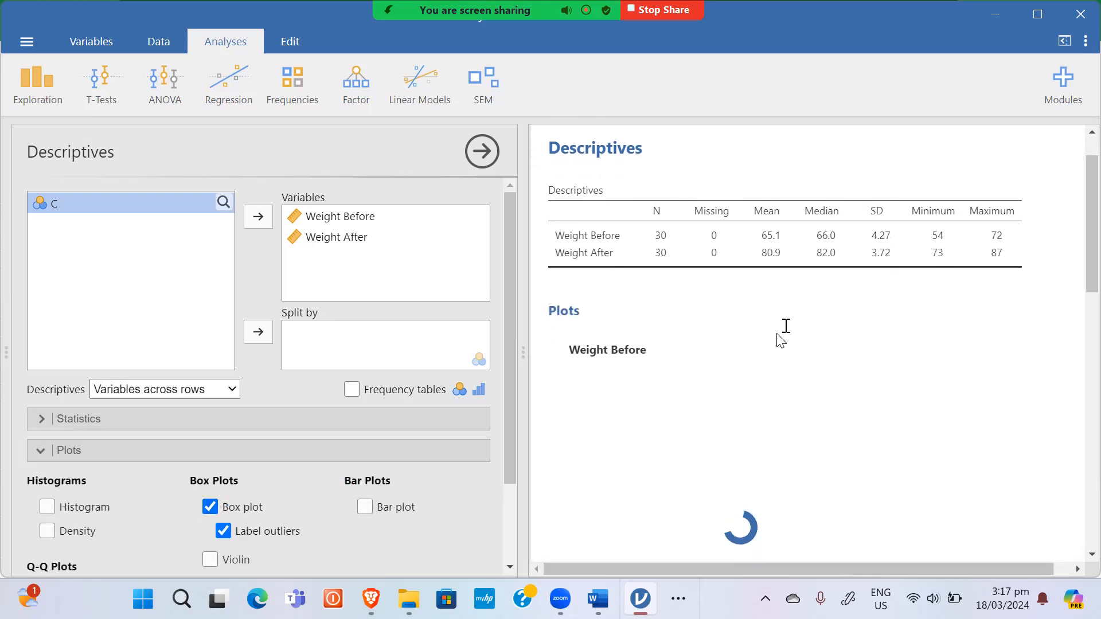
scroll(792, 326, "down", 3)
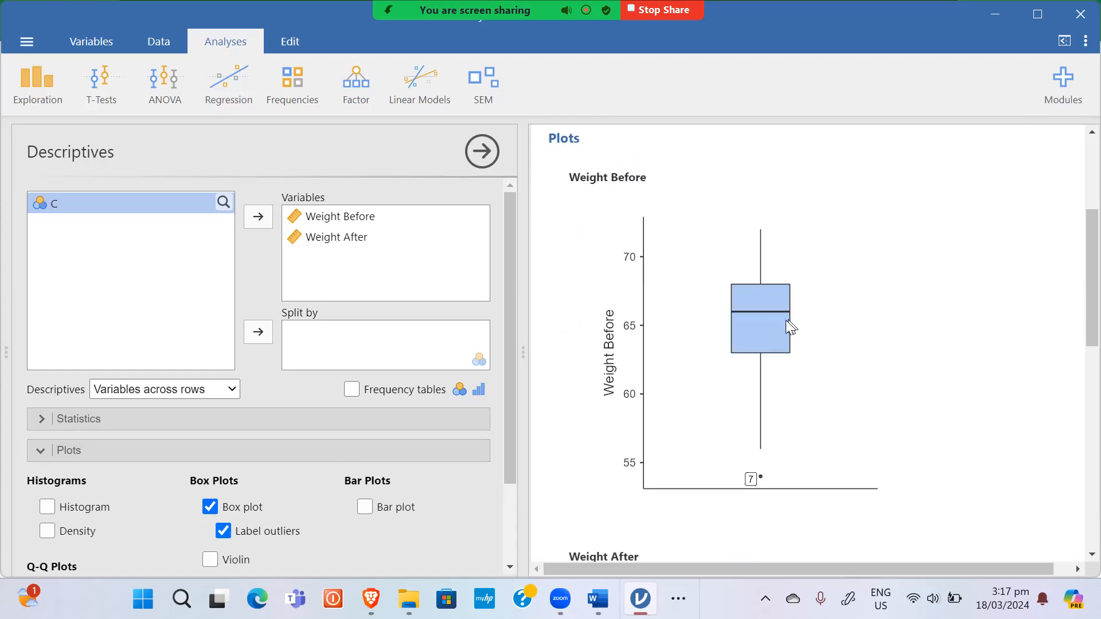
scroll(797, 330, "down", 6)
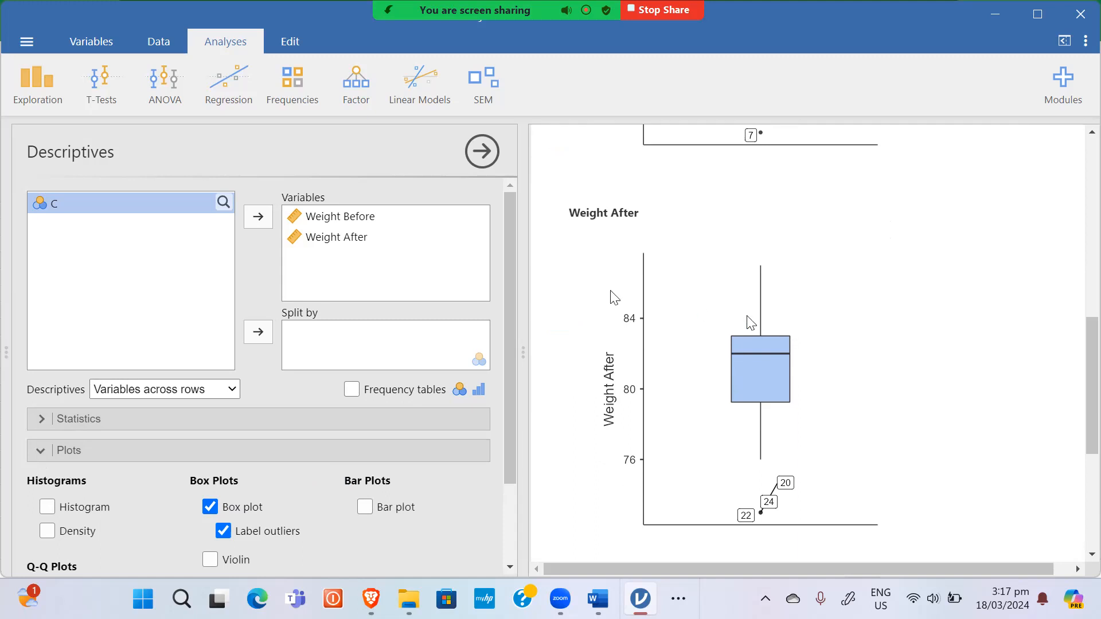
scroll(788, 324, "up", 3)
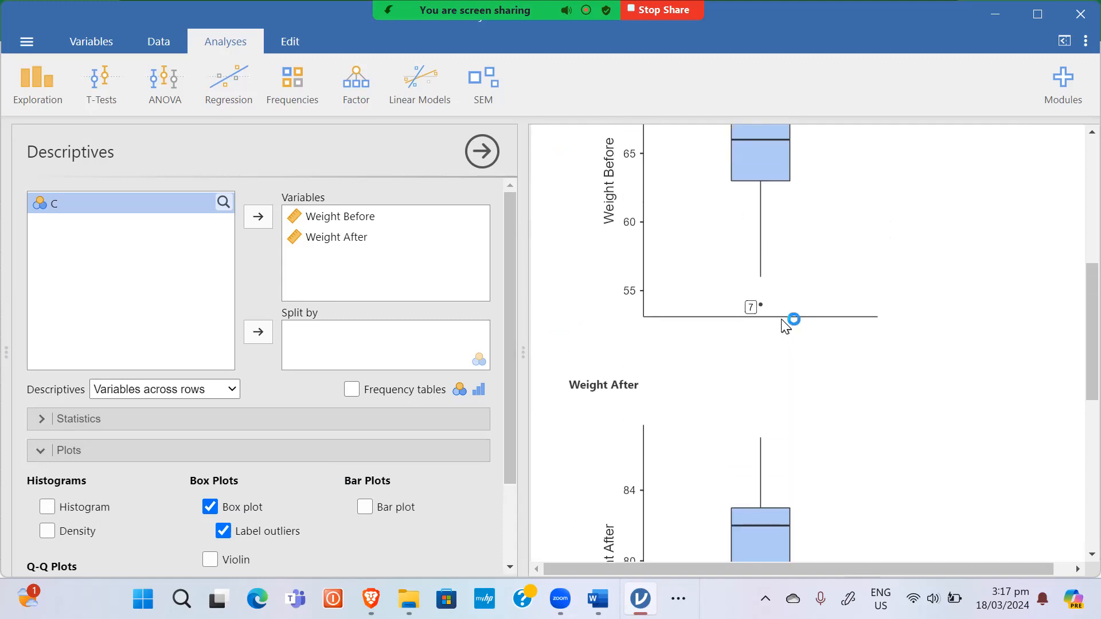
left_click(483, 153)
scroll(819, 349, "up", 4)
scroll(840, 366, "down", 2)
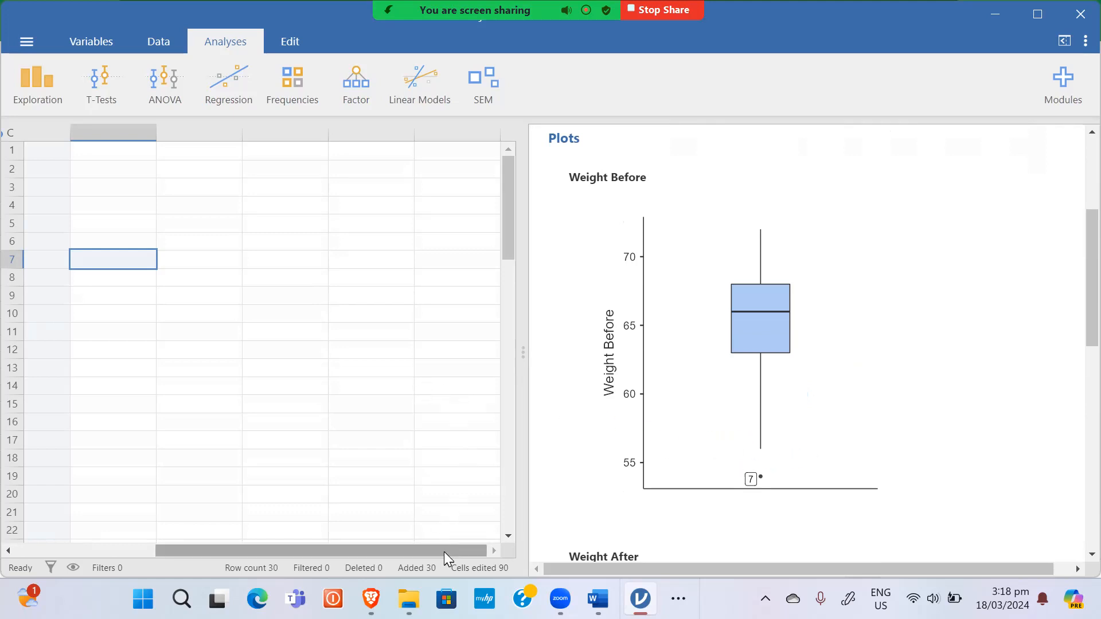
Step: Delete row 7, the outlier case, and check that both box plots show no outliers
left_click_drag(444, 550, 232, 528)
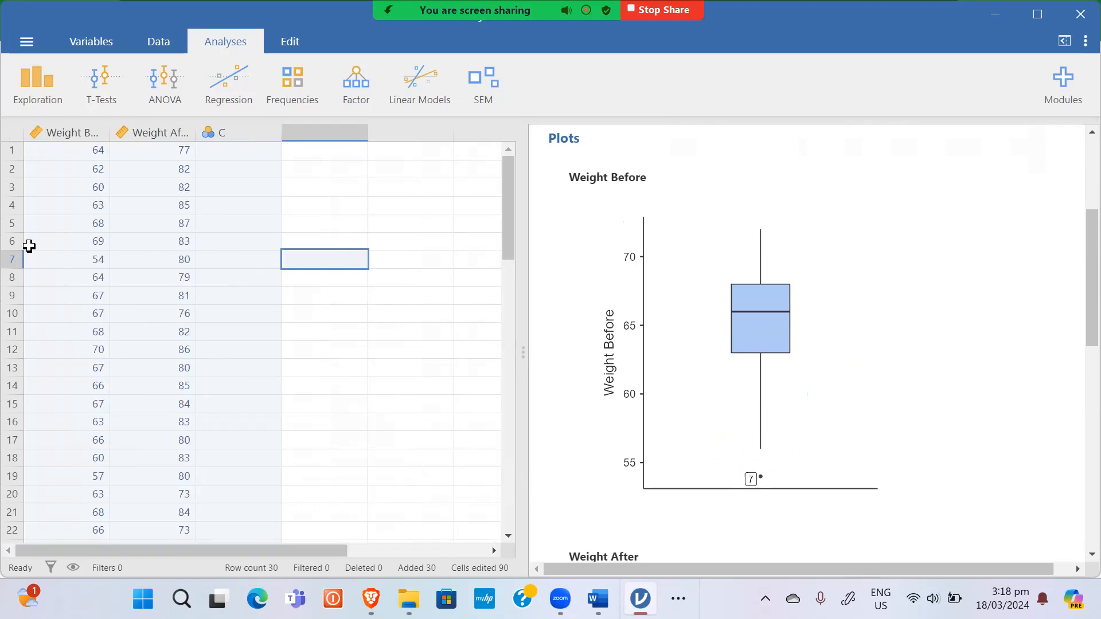
left_click(7, 259)
right_click(7, 259)
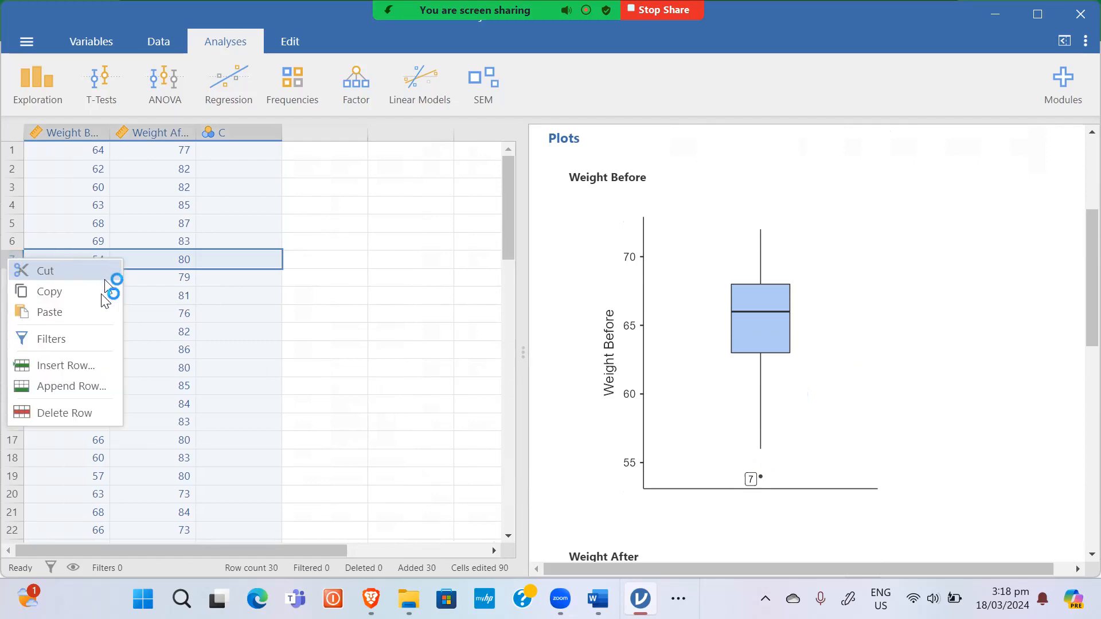
left_click(73, 411)
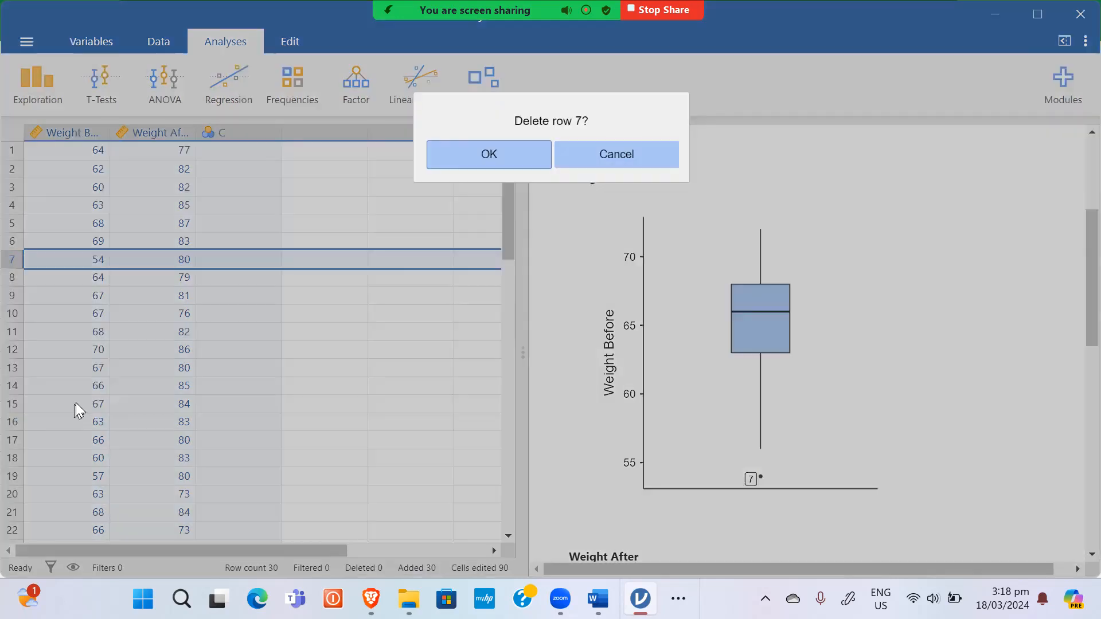
left_click(516, 148)
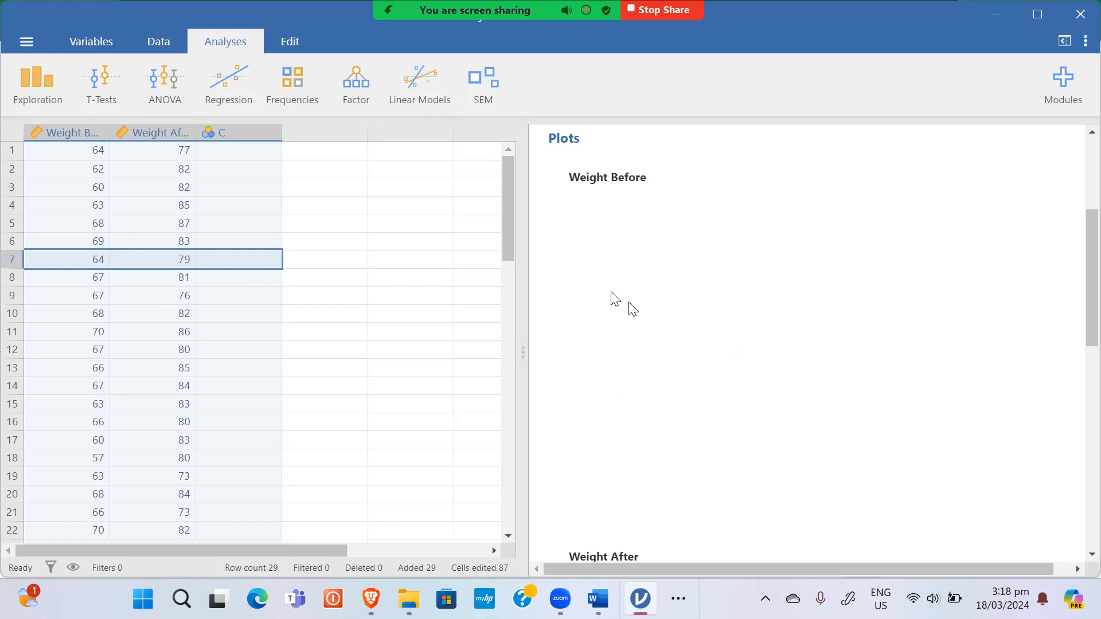
scroll(811, 332, "down", 5)
scroll(811, 332, "down", 3)
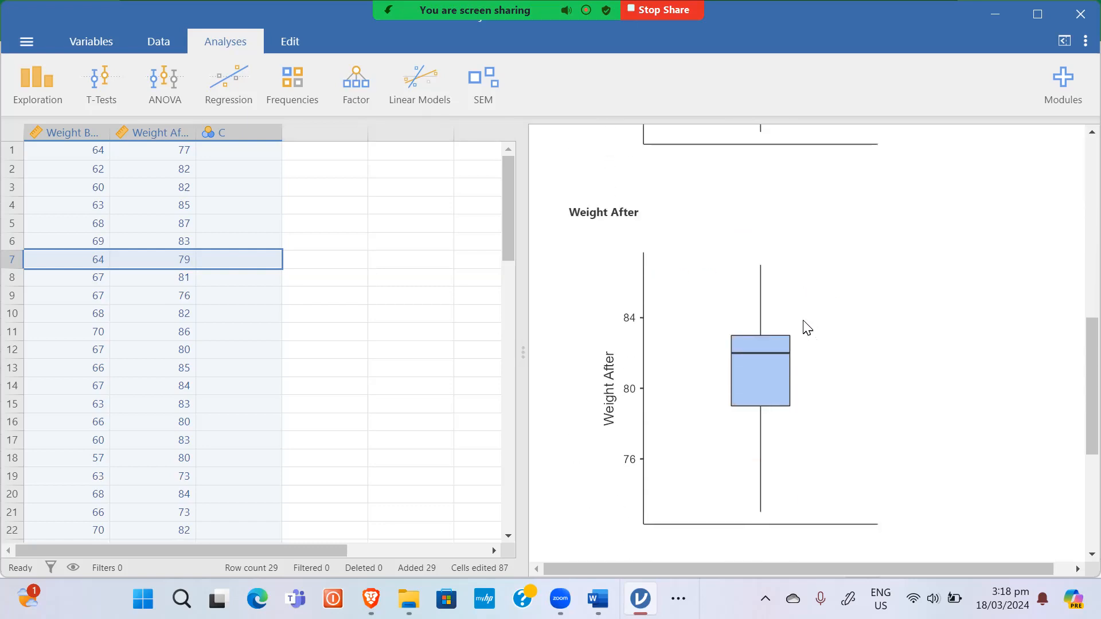
scroll(803, 327, "up", 2)
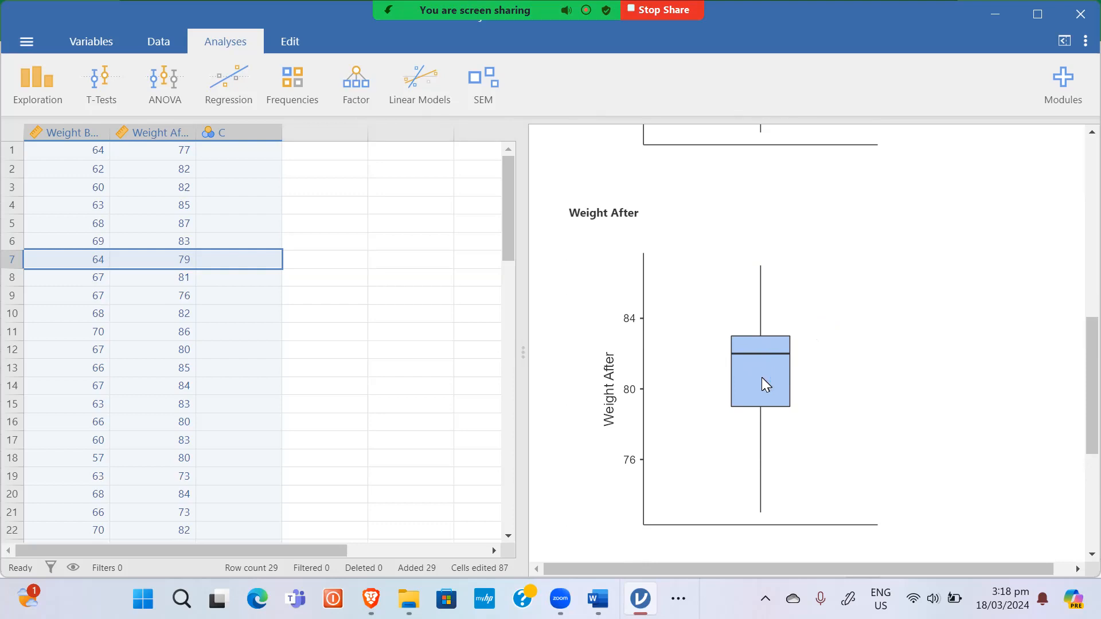
scroll(783, 353, "up", 4)
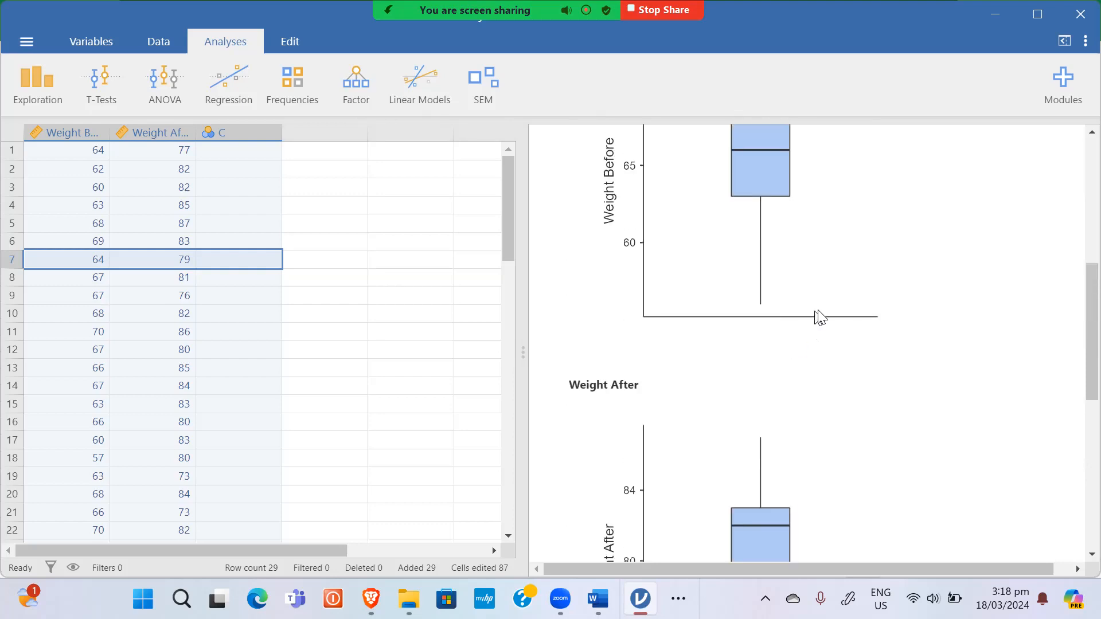
scroll(800, 357, "down", 6)
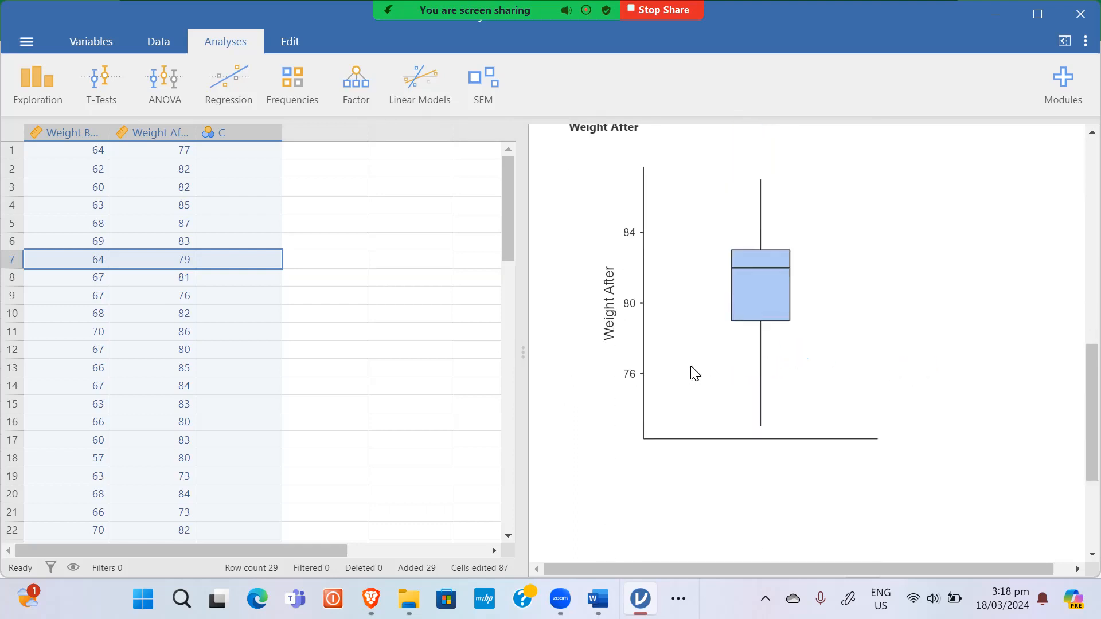
scroll(739, 347, "up", 3)
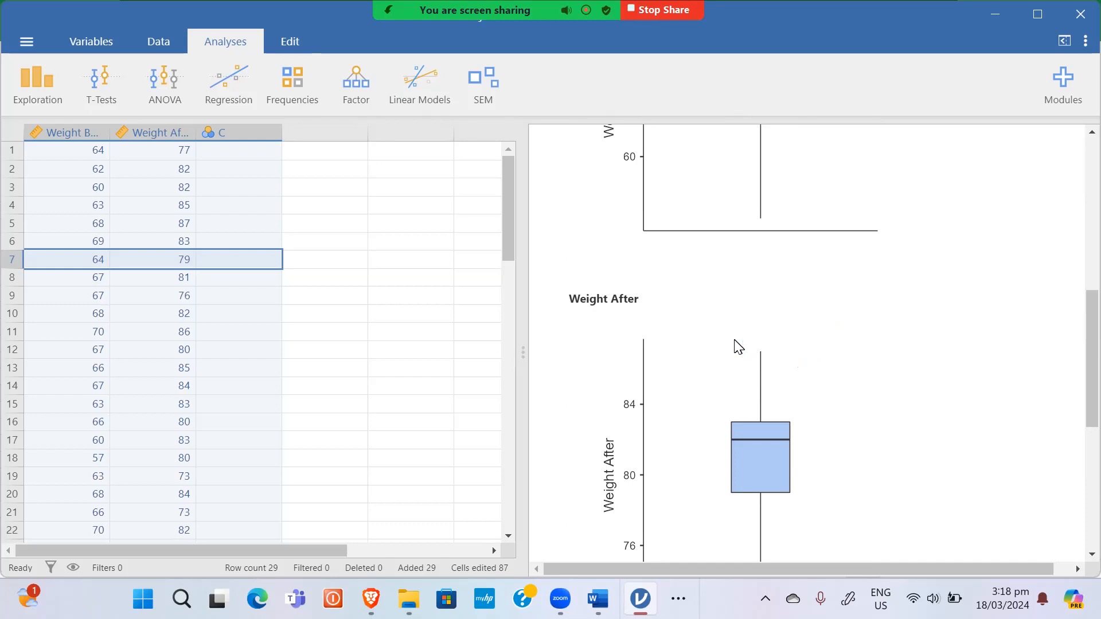
Step: Run a Paired Samples T-Test pairing Weight Before with Weight After and scroll its results
left_click(90, 88)
left_click(110, 152)
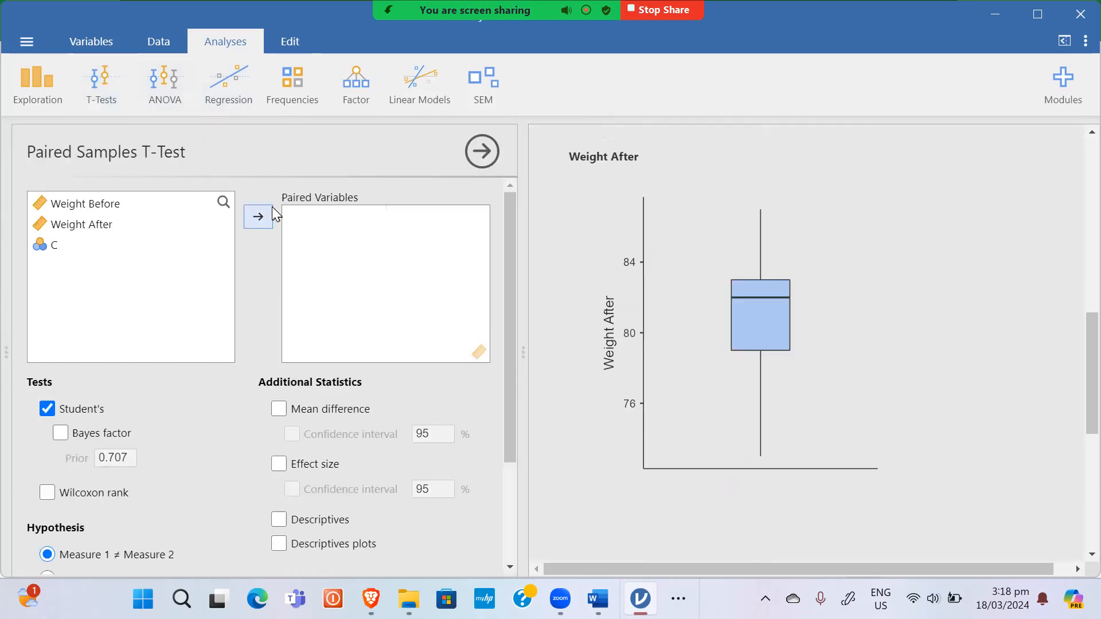
left_click(101, 205)
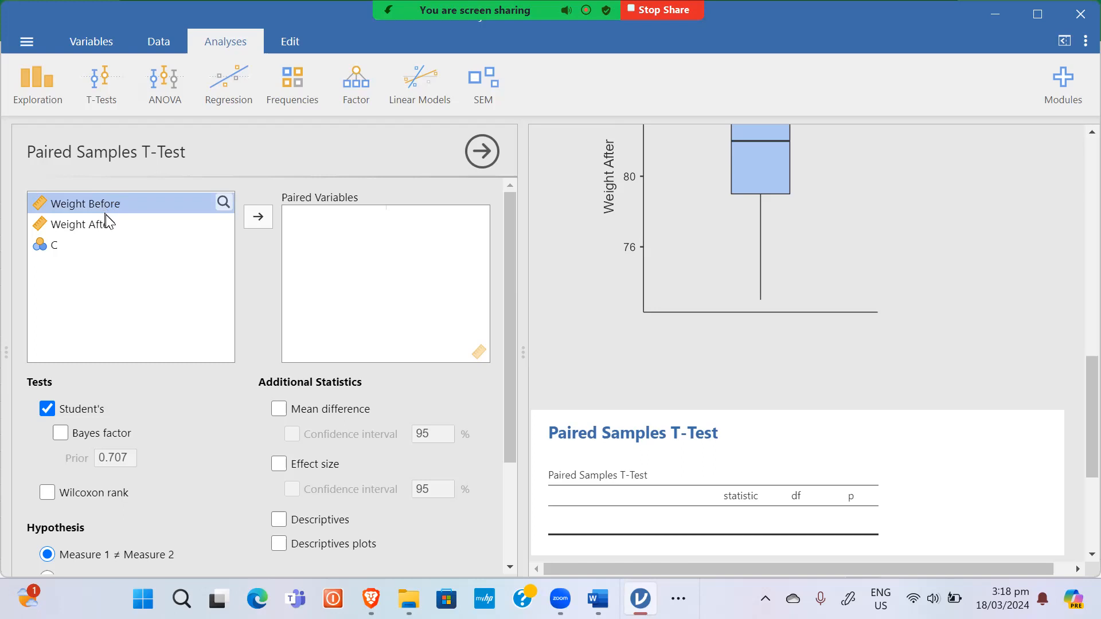
left_click(105, 223, "shift")
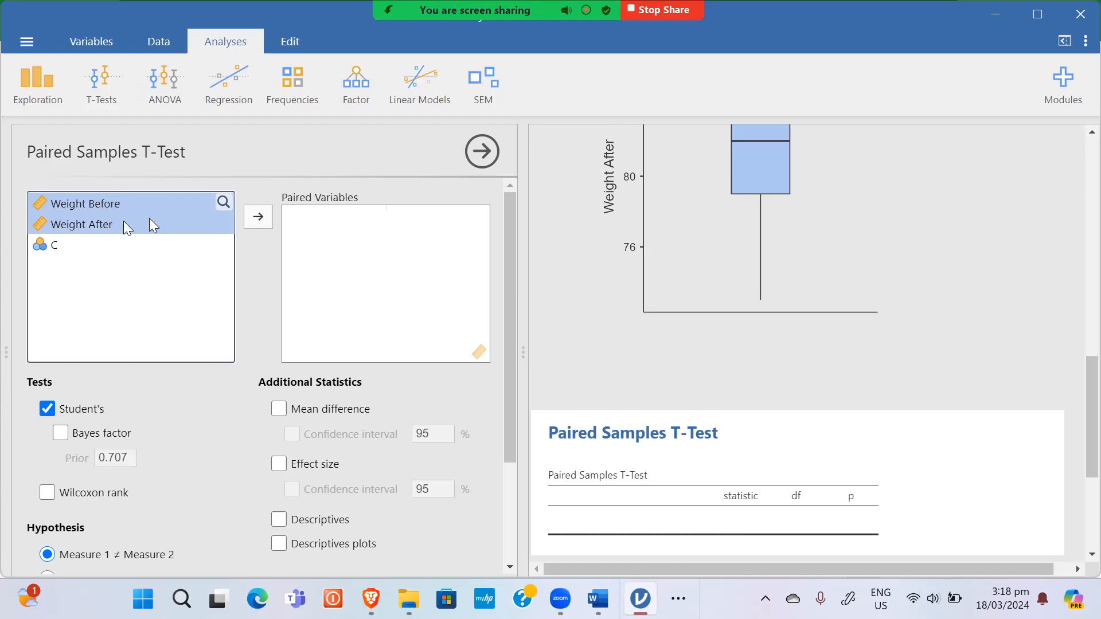
left_click(253, 217)
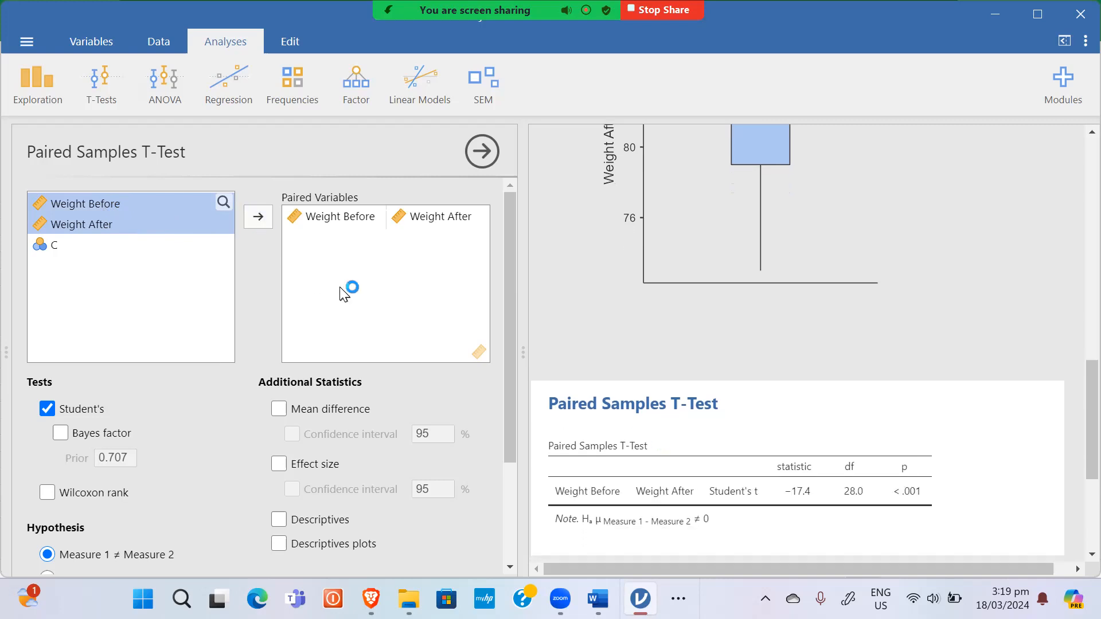
scroll(370, 350, "down", 3)
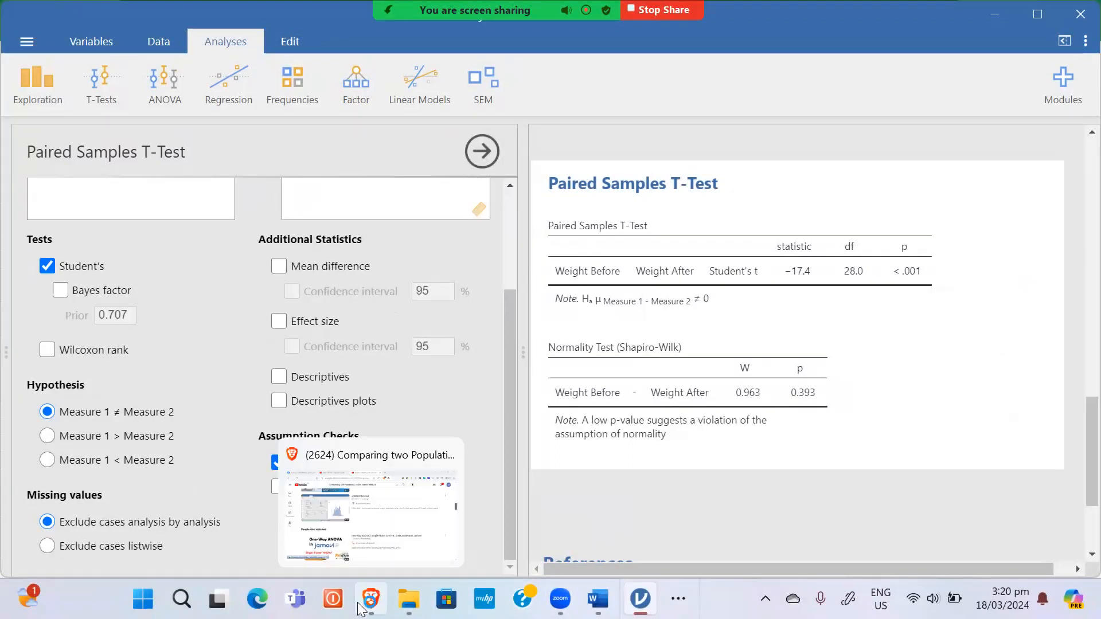
Step: Highlight paired t-test assumptions 4 and 5 on the Foxit slide, then return to jamovi
left_click(678, 598)
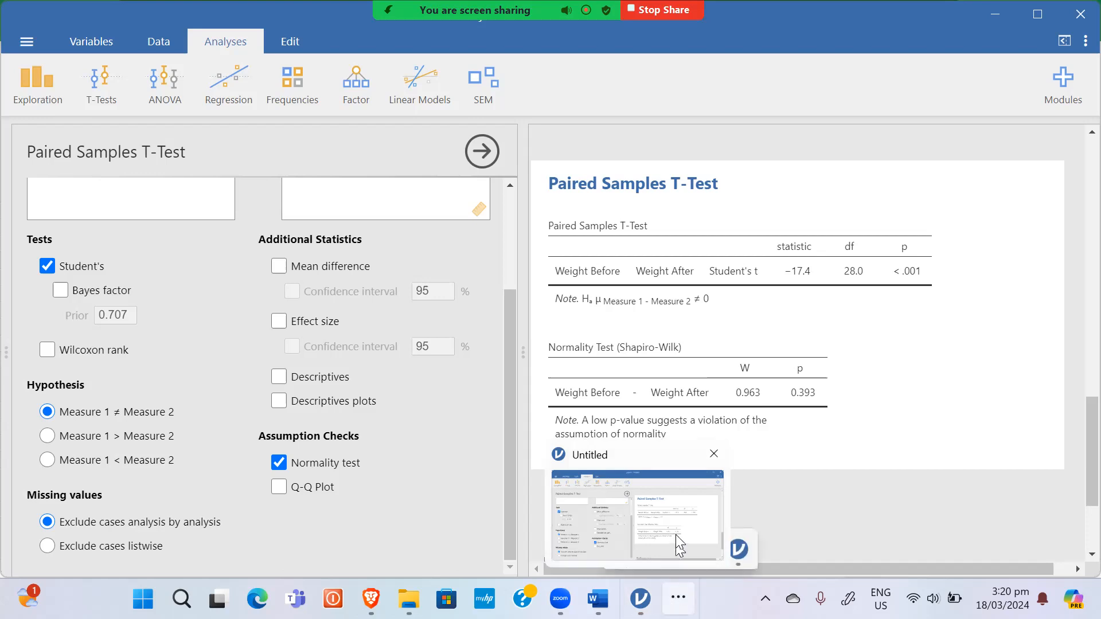
mouse_move(737, 545)
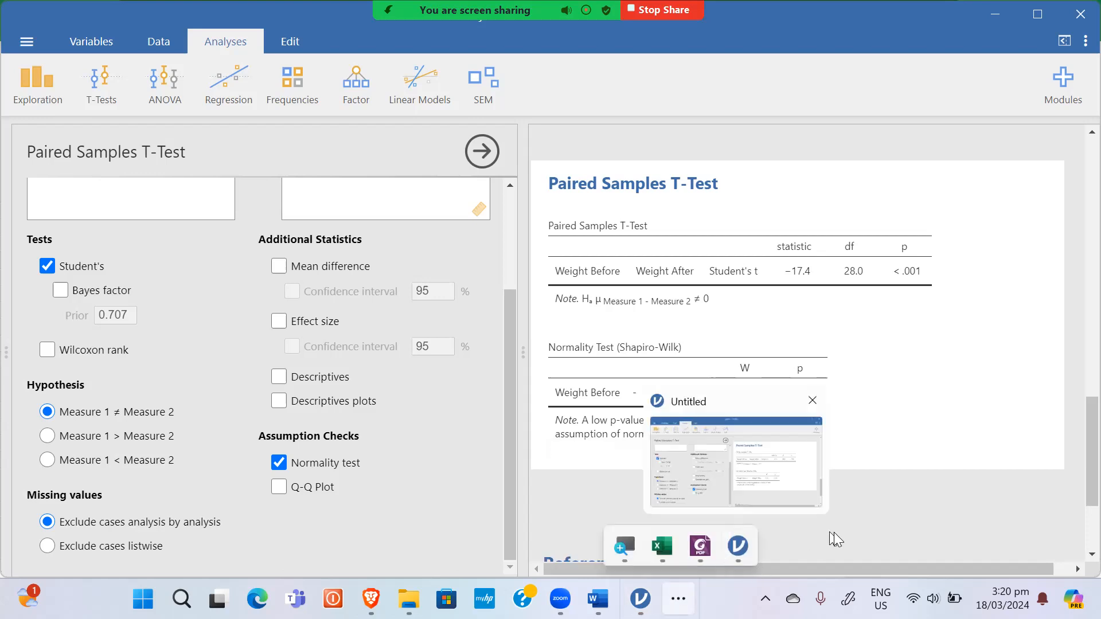
left_click(699, 546)
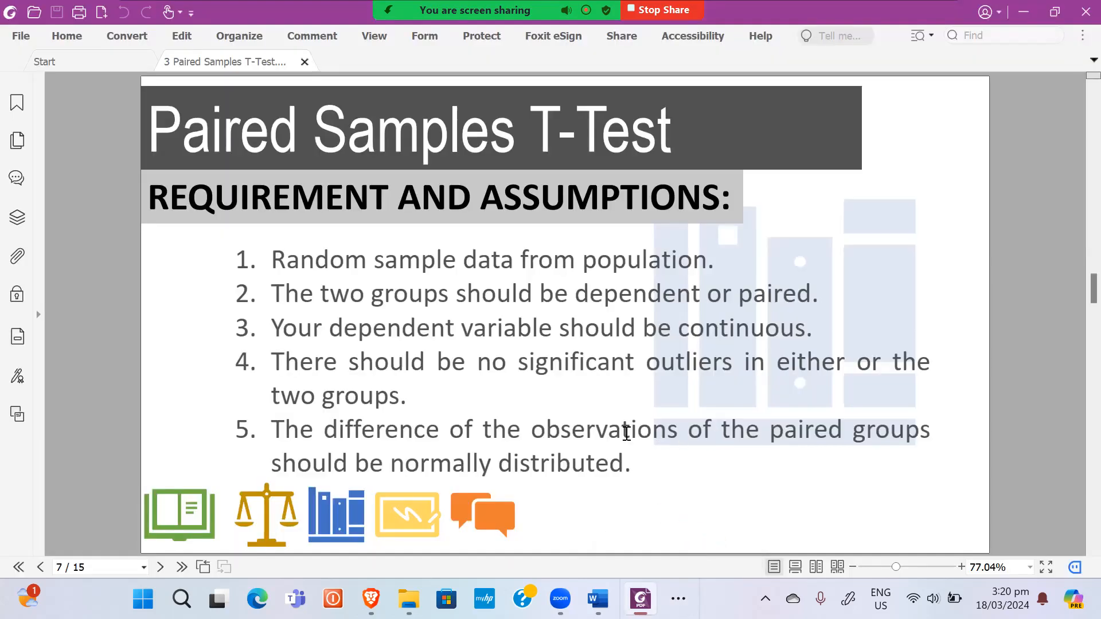
left_click_drag(272, 362, 629, 459)
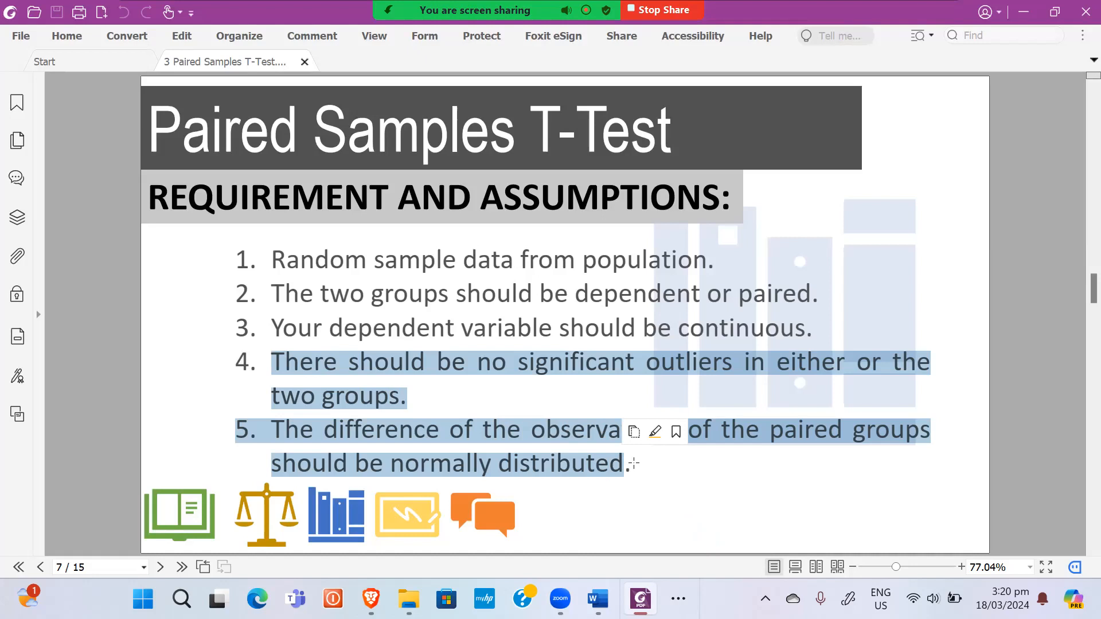
key("alt+Tab")
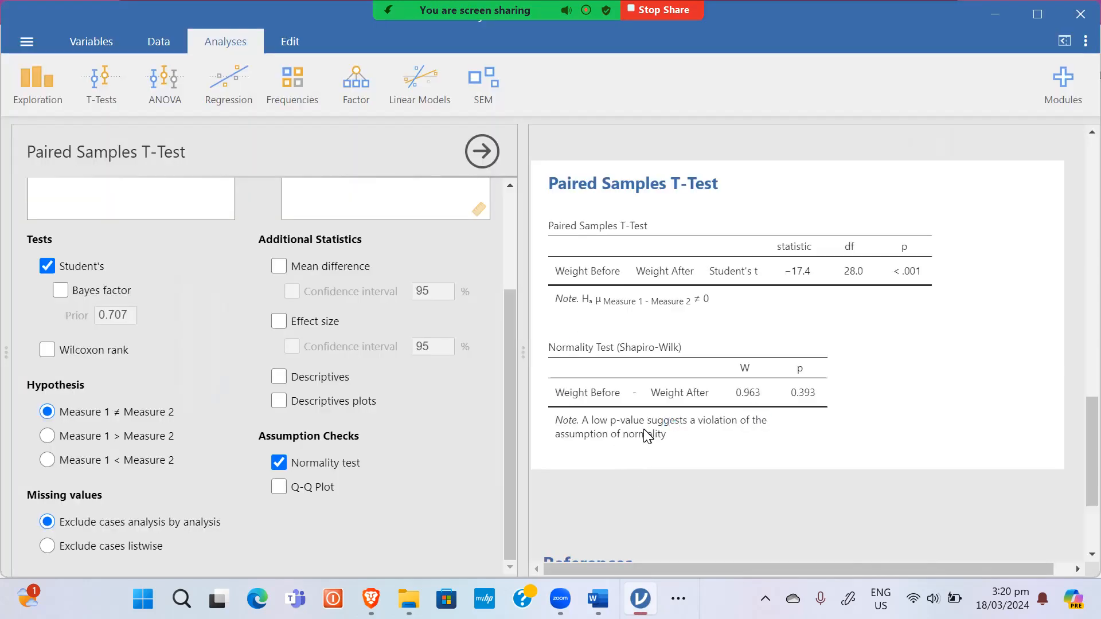
Step: Create a new blank Word document, Document1, and zoom it to about 103%
mouse_move(599, 602)
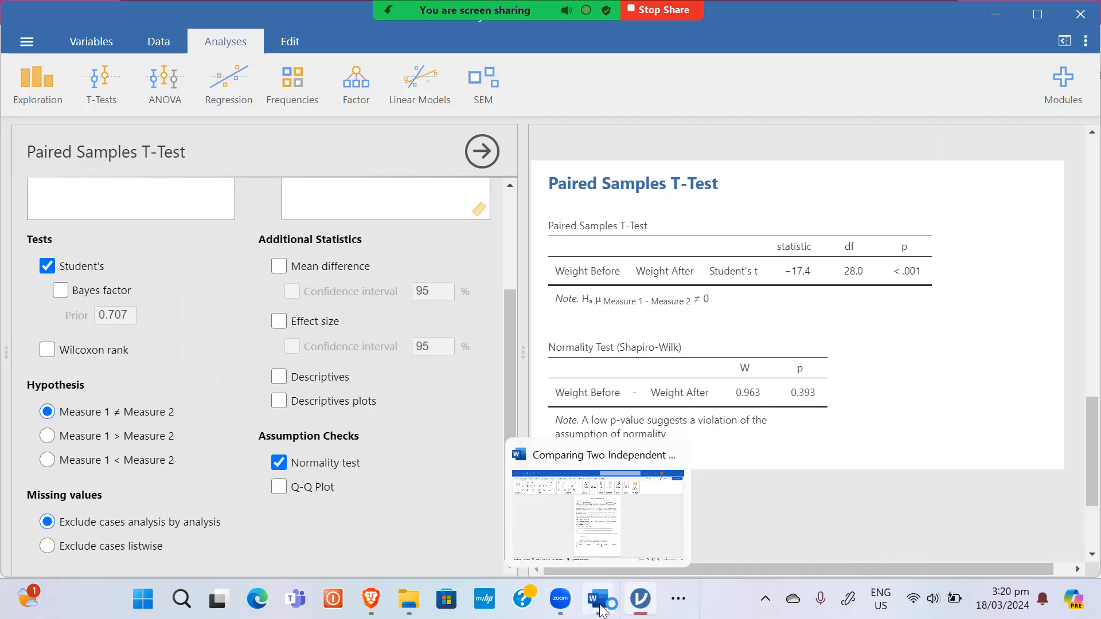
left_click(600, 529)
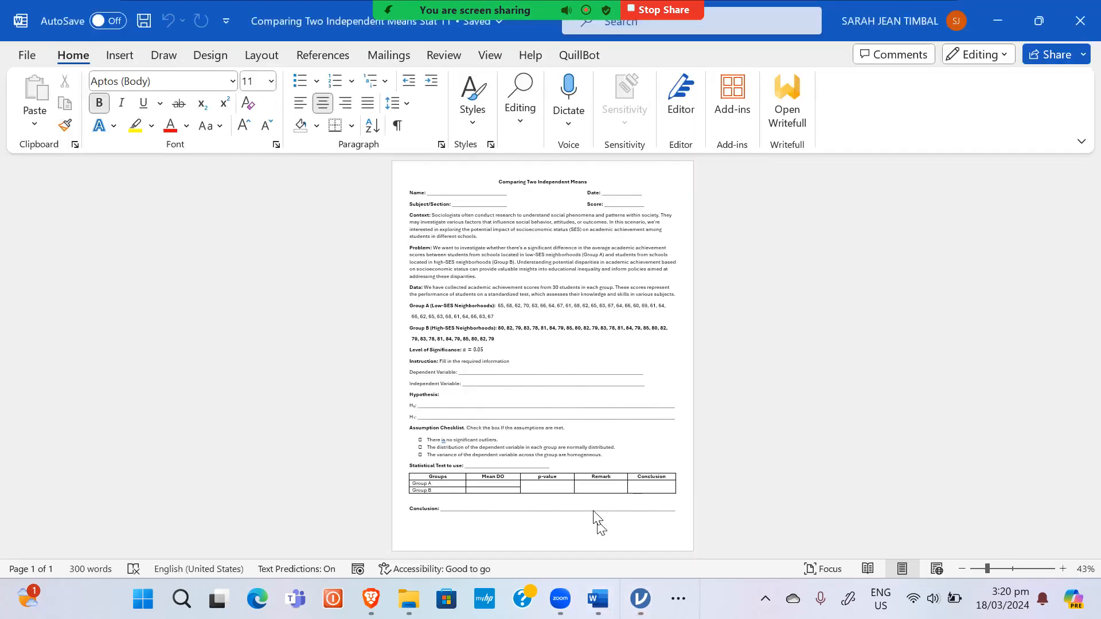
key("ctrl+n")
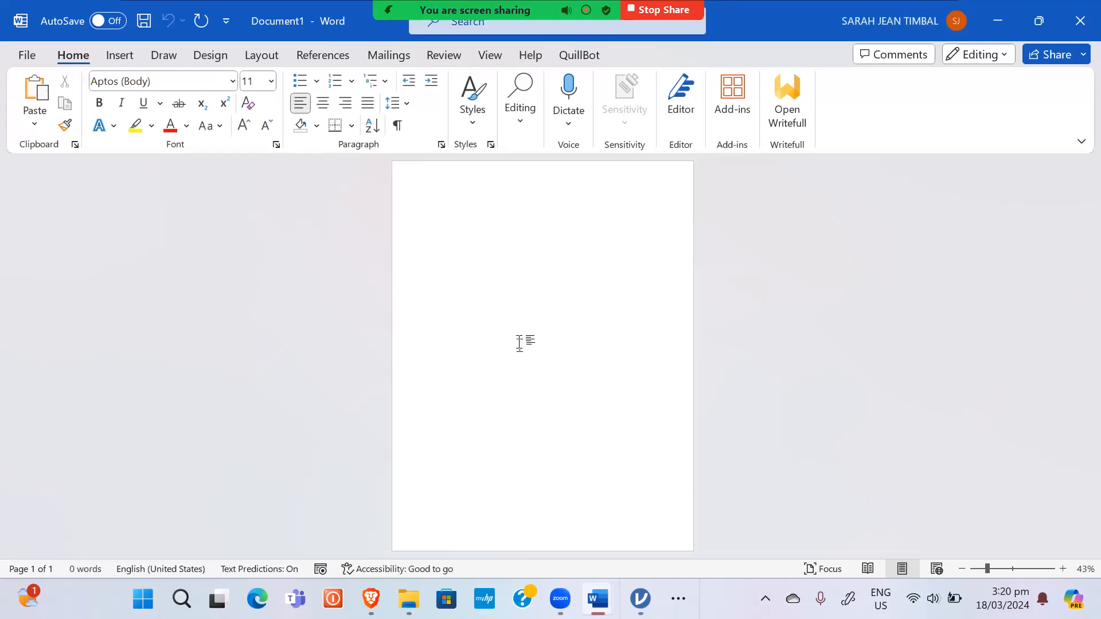
key("super")
left_click(934, 320)
scroll(566, 349, "up", 3, "ctrl")
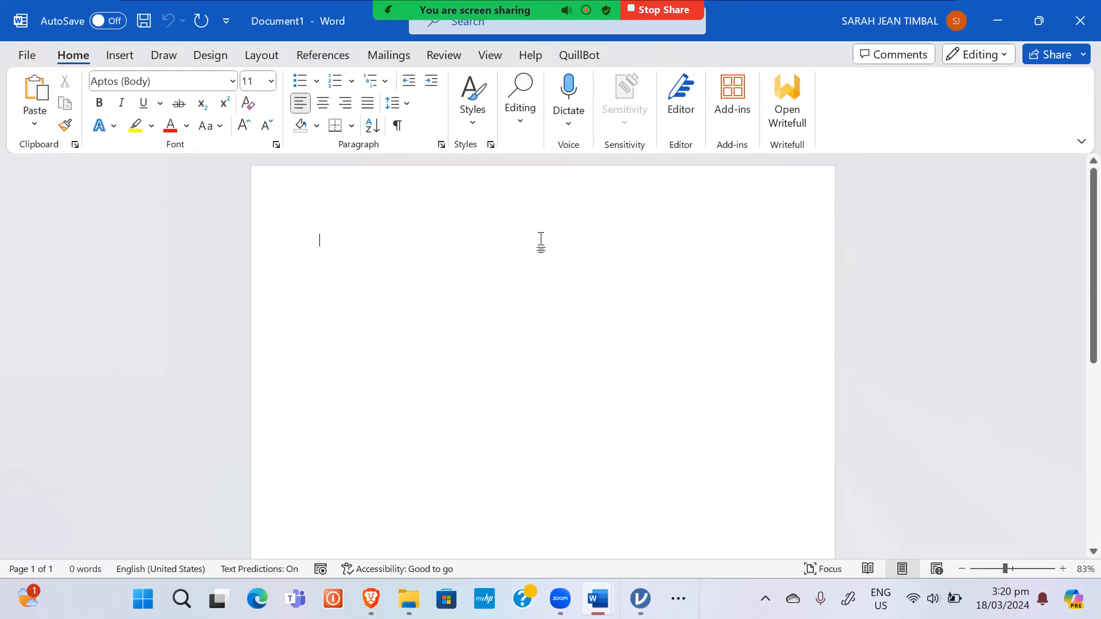
scroll(550, 232, "up", 2, "ctrl")
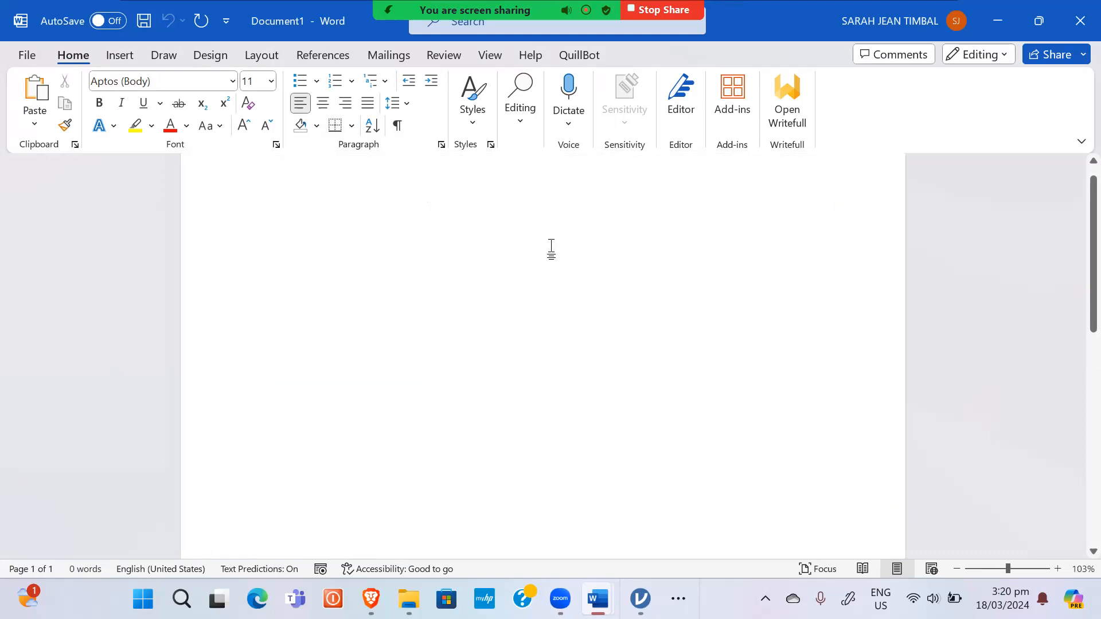
Step: Type 'H₀: There is no significant difference between the weight before and after the training.'
type("H")
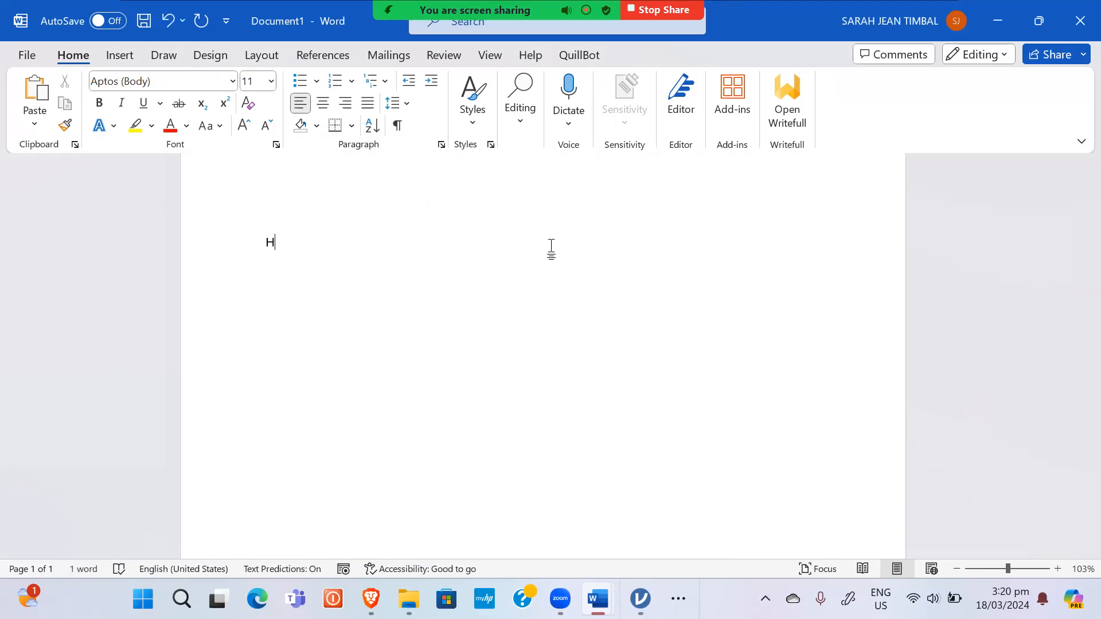
key("ctrl+equal")
type("0")
key("ctrl+equal")
type(": There is")
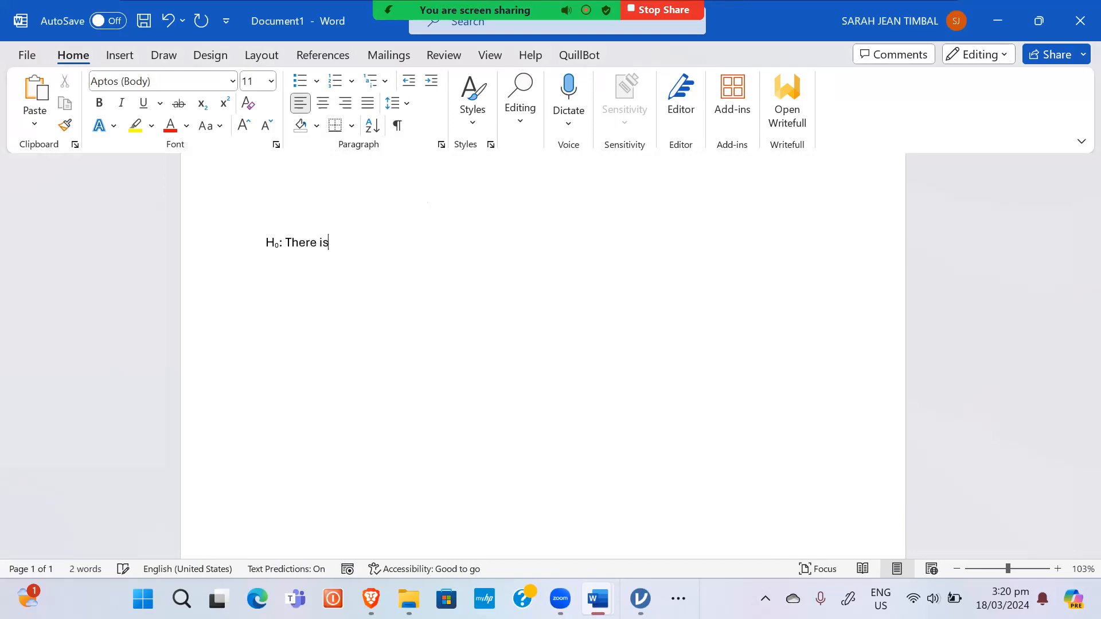
type(" no signi")
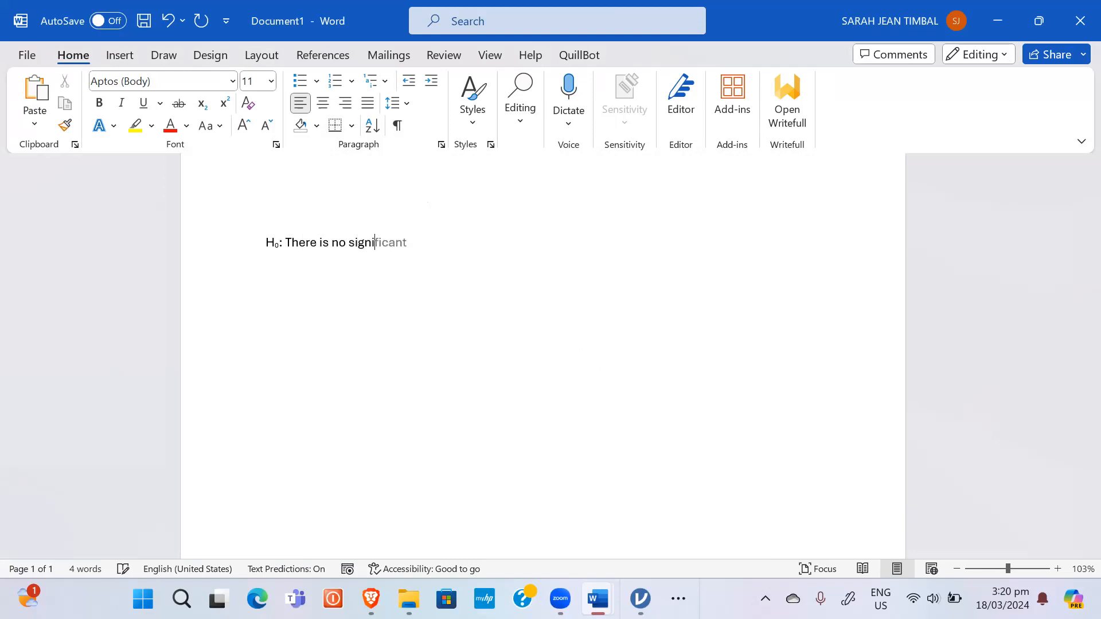
type("ficant di")
key("Tab")
type("be")
key("Tab")
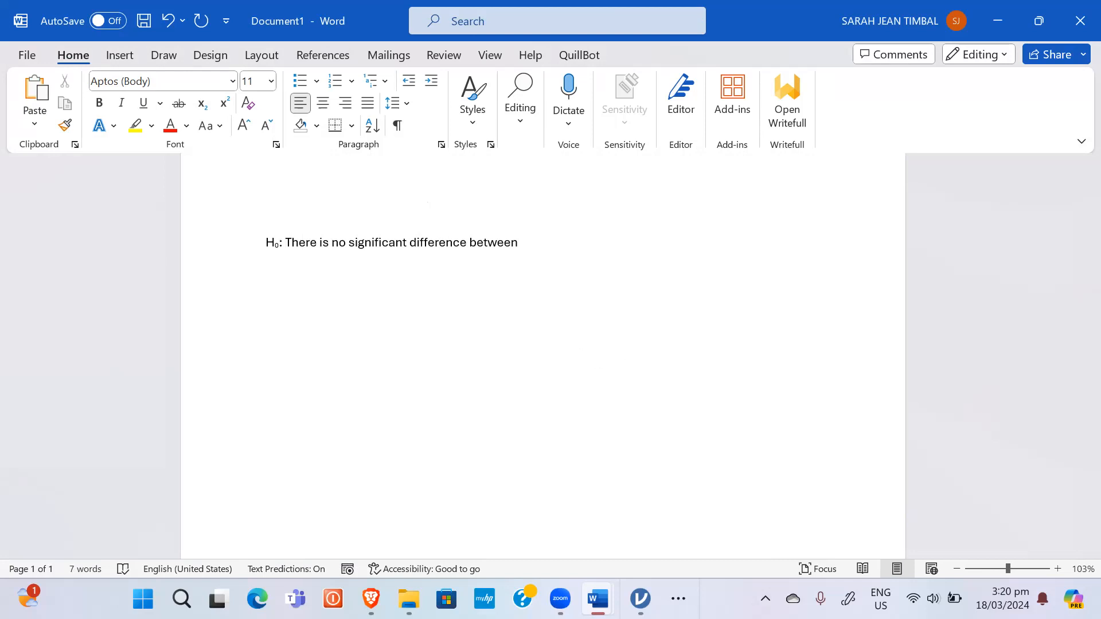
type("the weight before")
key("Tab")
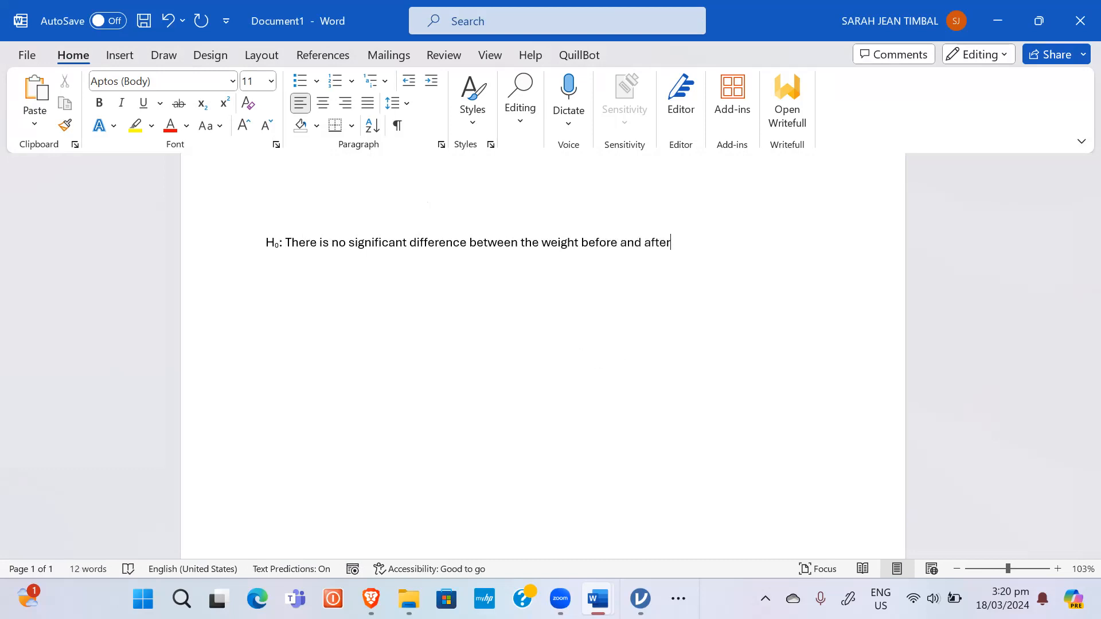
type("the")
type(" training")
type(". ")
type("H")
Step: Write H₁ stating a significant difference, adapted from the H₀ sentence, with an empty line below
key("ctrl+equal")
type("1")
key("ctrl+equal")
type(":")
left_click_drag(741, 243, 289, 243)
key("ctrl+c")
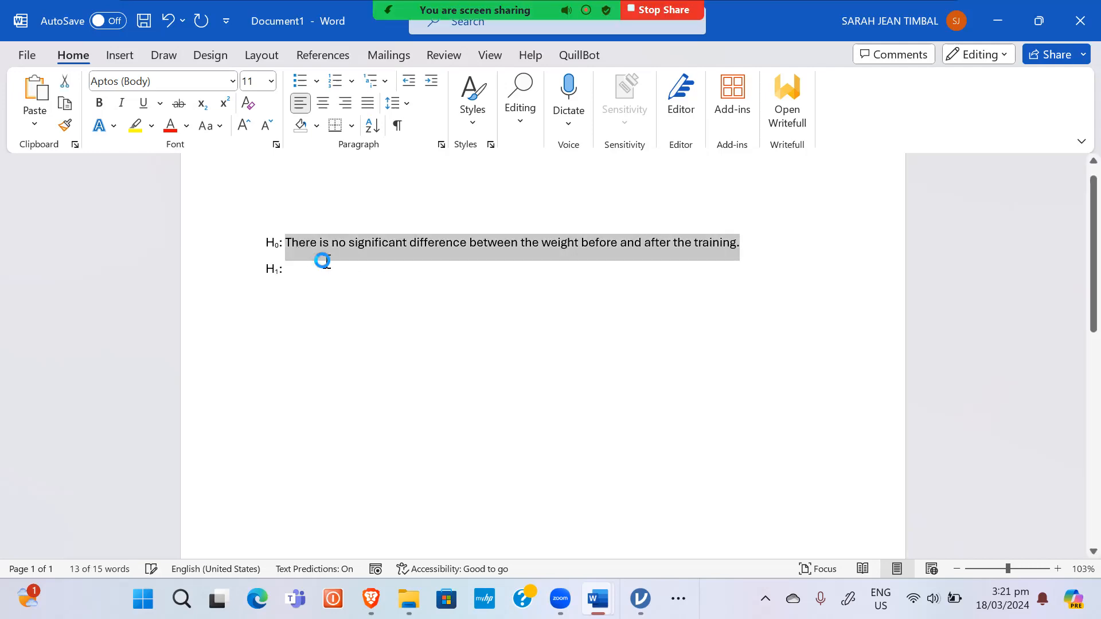
left_click(319, 267)
key("ctrl+v")
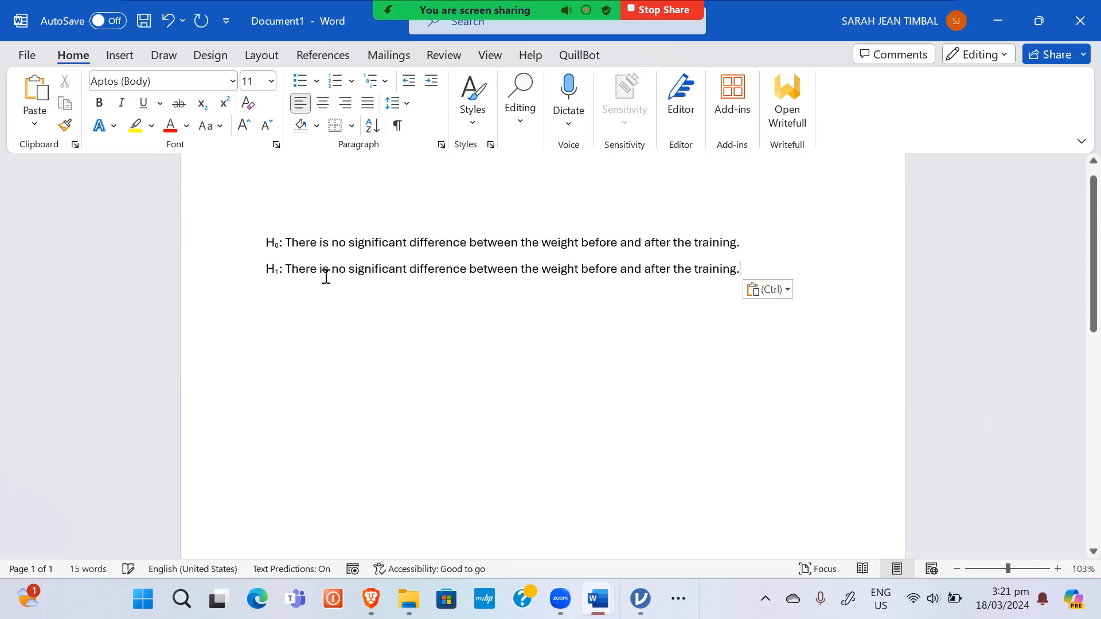
left_click(345, 272)
key("BackSpace")
key("BackSpace")
type("a")
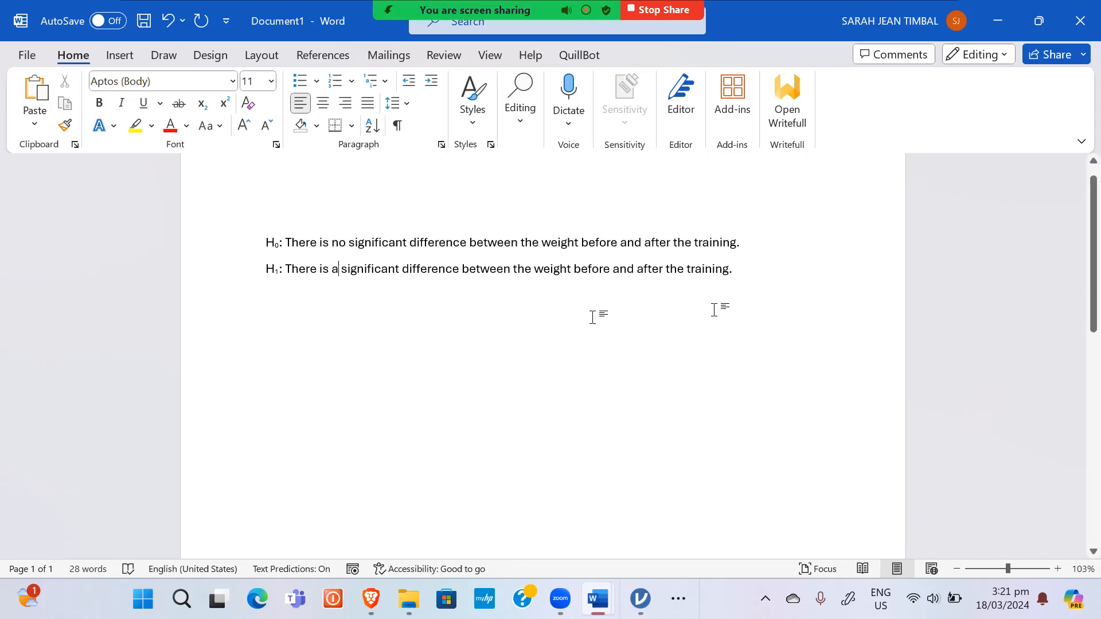
left_click(748, 274)
key("Return")
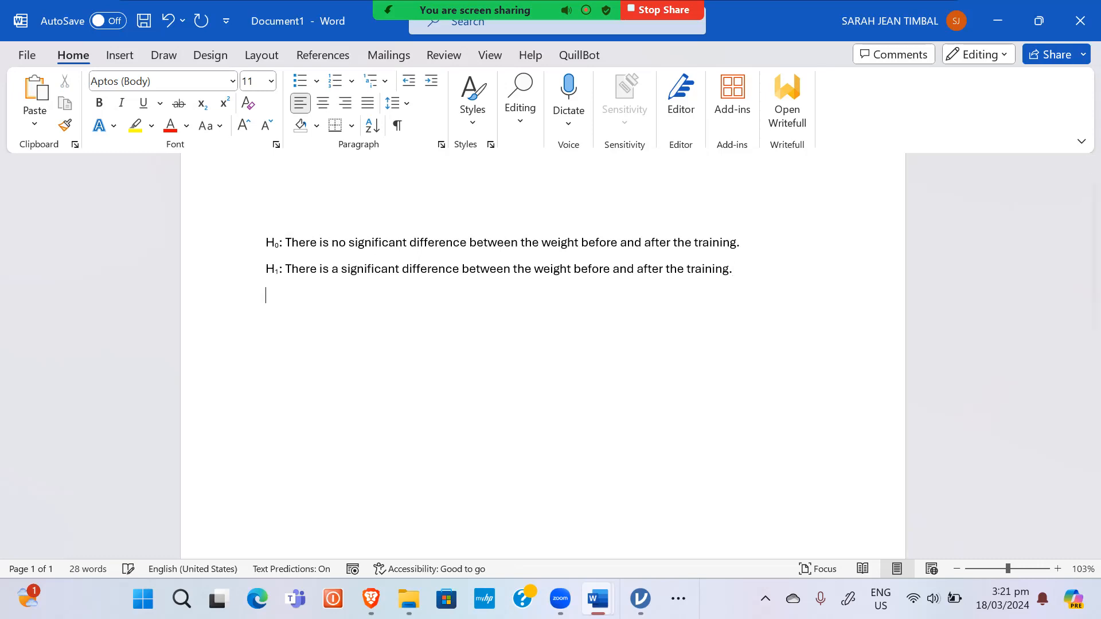
key("alt+Tab")
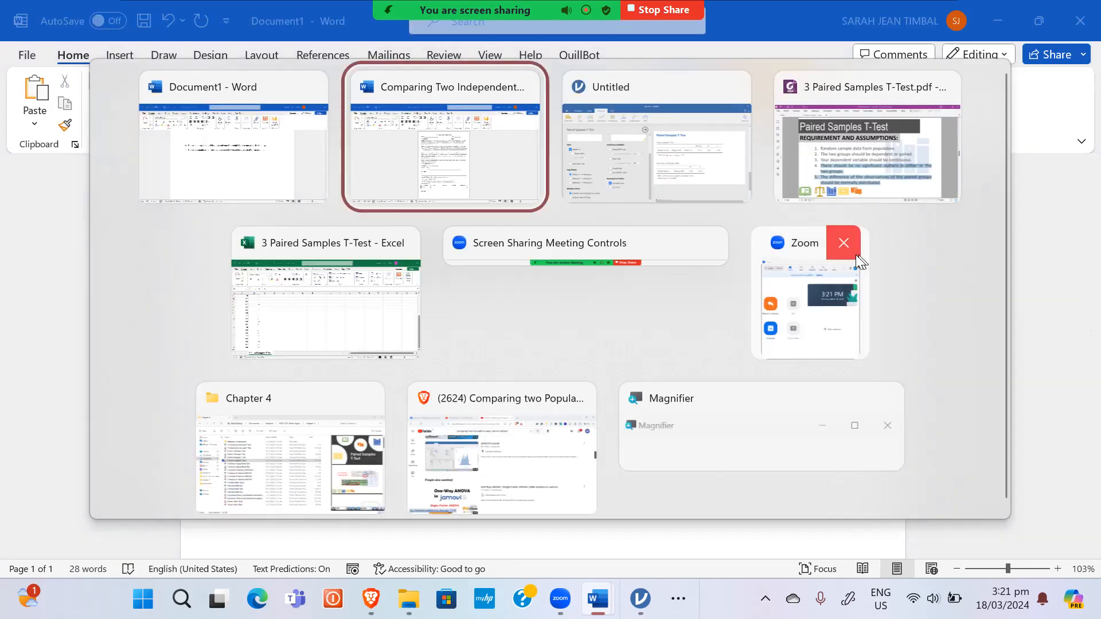
Step: Look over the assumptions slide in Foxit, then bring the jamovi t-test results forward
left_click(856, 161)
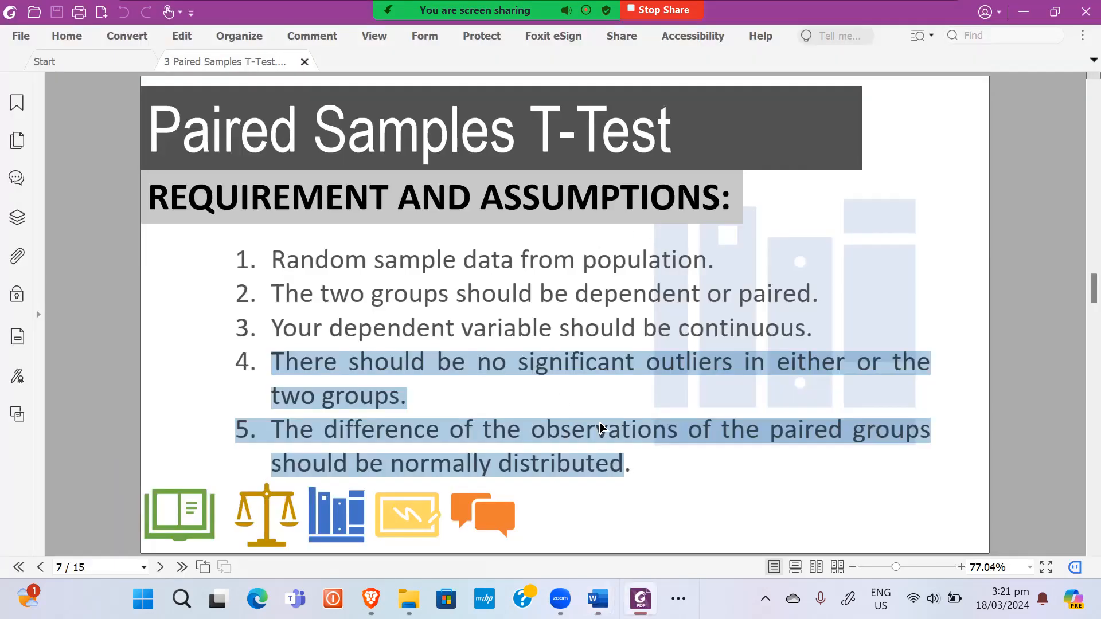
mouse_move(549, 602)
left_click(678, 599)
left_click(737, 554)
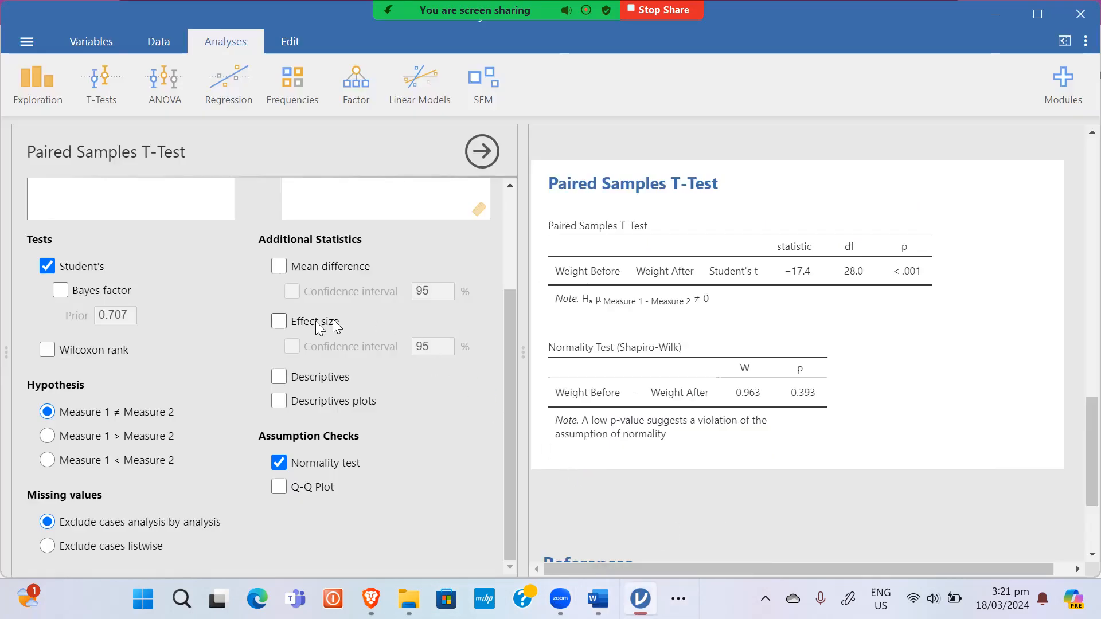
scroll(82, 267, "up", 2)
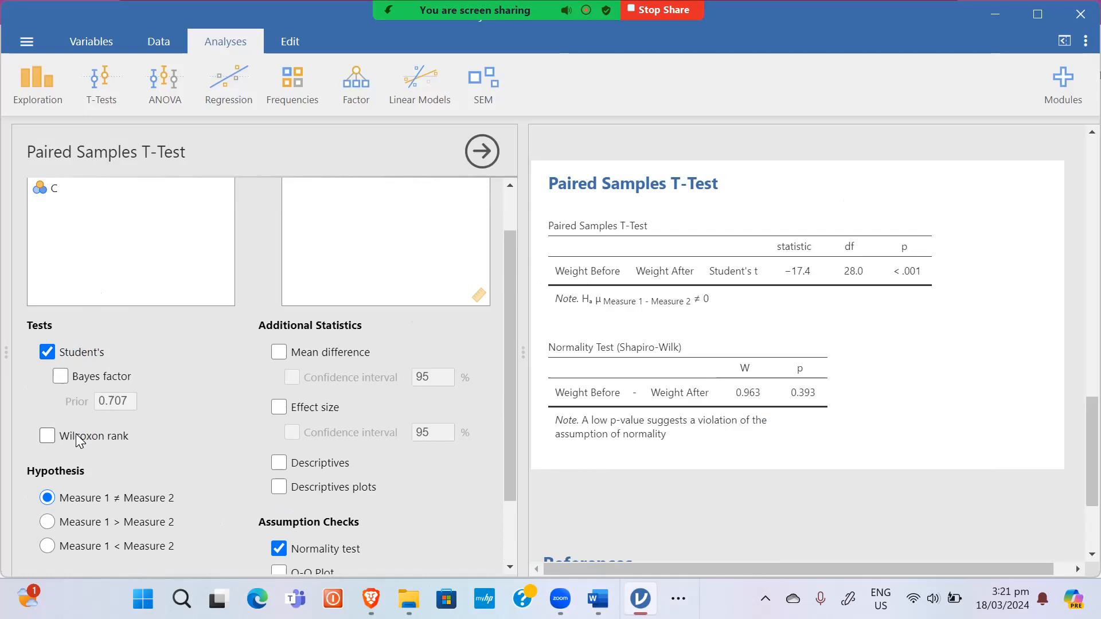
left_click(74, 330)
left_click(47, 352)
left_click(47, 352)
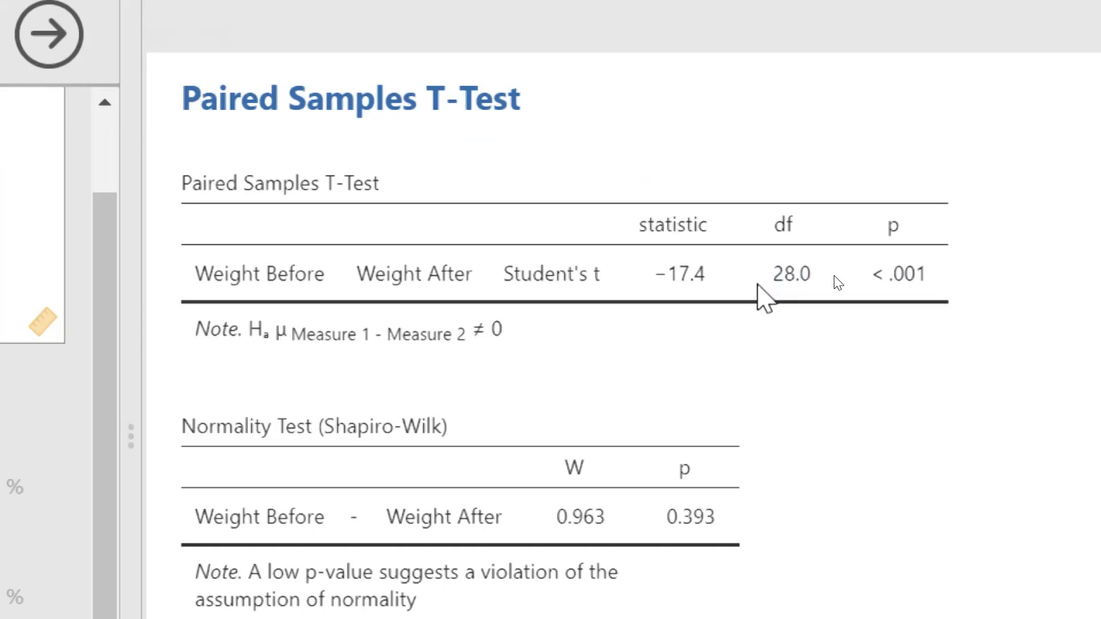
Step: Check the jamovi results (t = −17.4, p < .001, Shapiro-Wilk p = 0.393), then switch to Document1
key("alt+Tab")
key("alt+Tab")
key("alt+Tab")
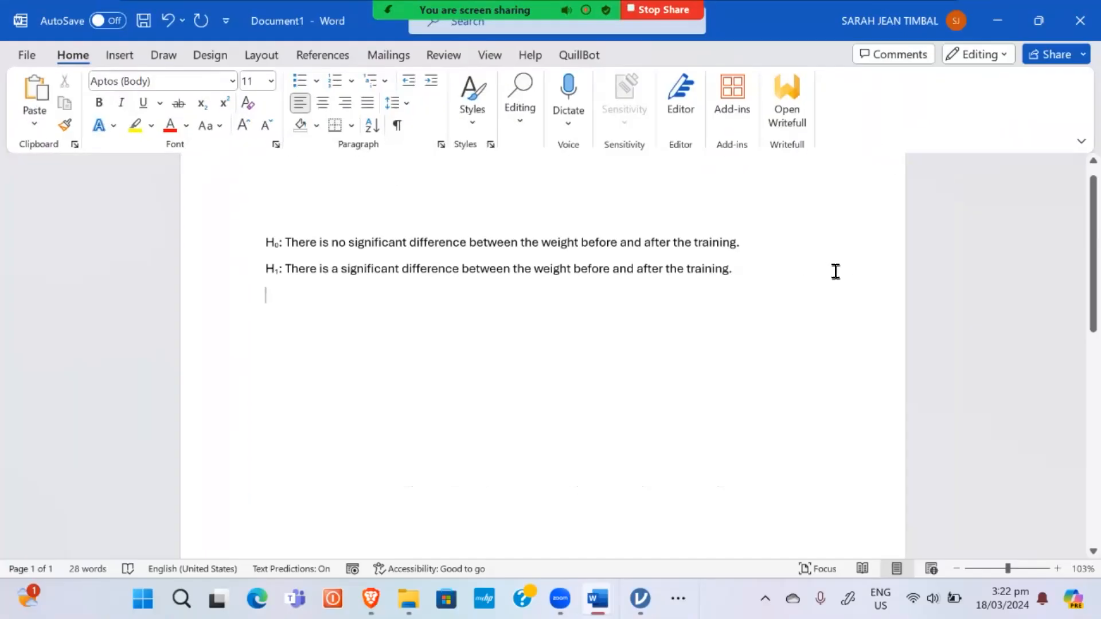
key("alt+Tab")
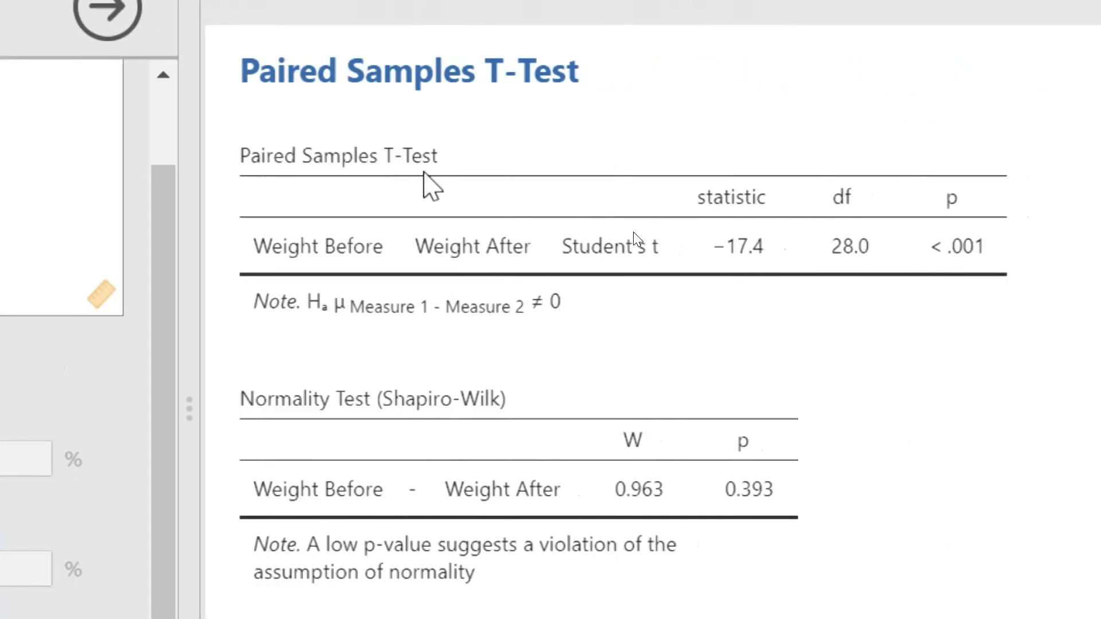
left_click(975, 252)
left_click(975, 252)
left_click(971, 252)
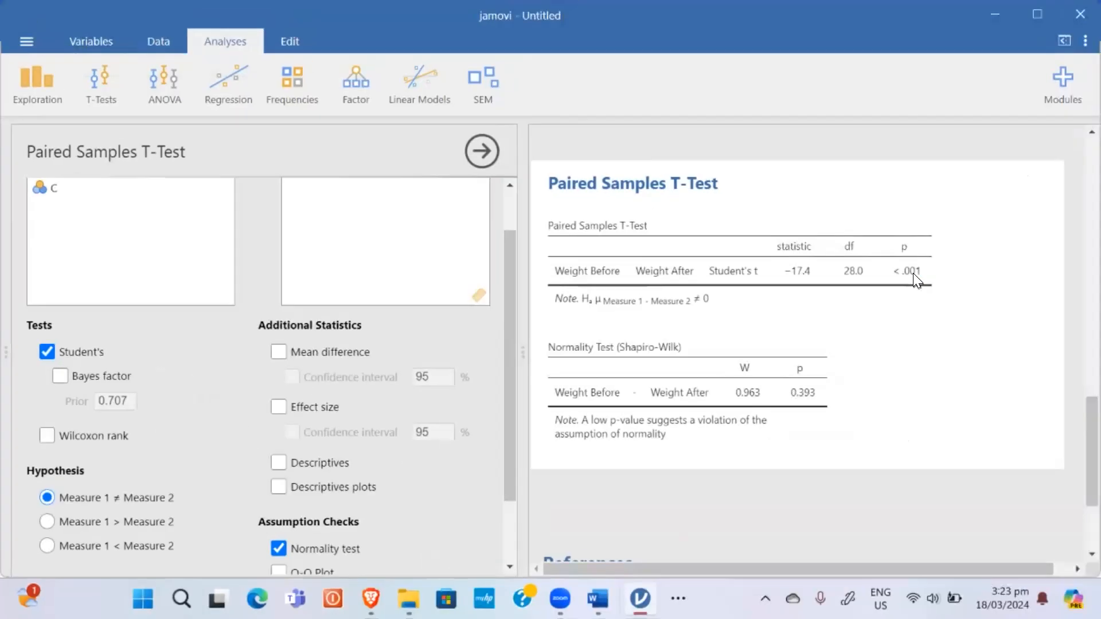
key("alt+Tab")
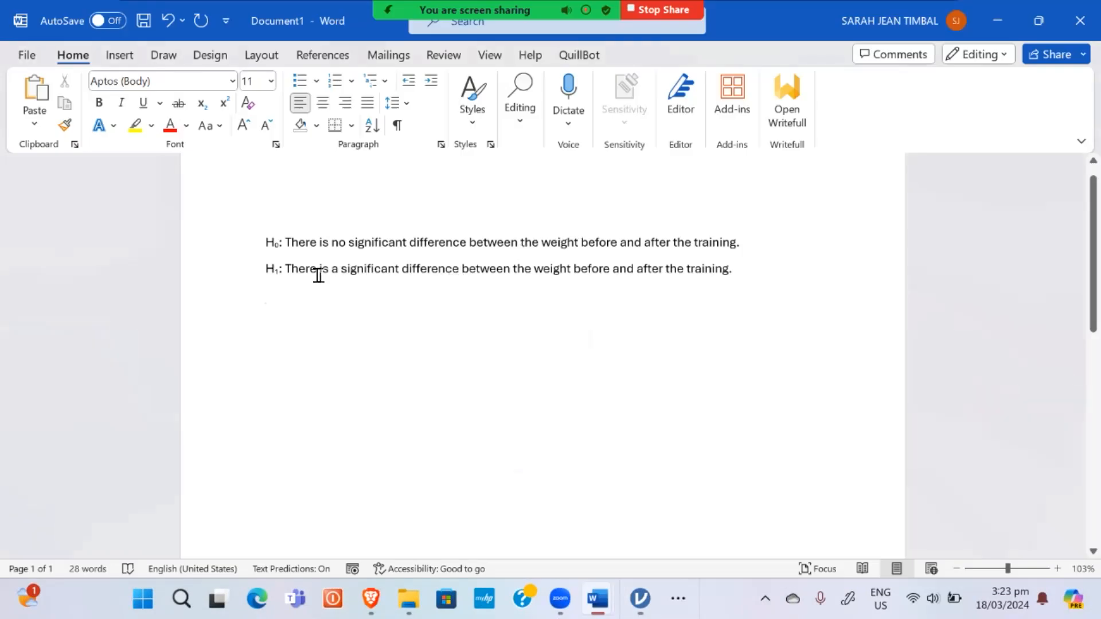
Step: Add a 'Conclusion:' line followed by a copy of the H₁ significant-difference sentence
key("Return")
key("Return")
type("Conclusion")
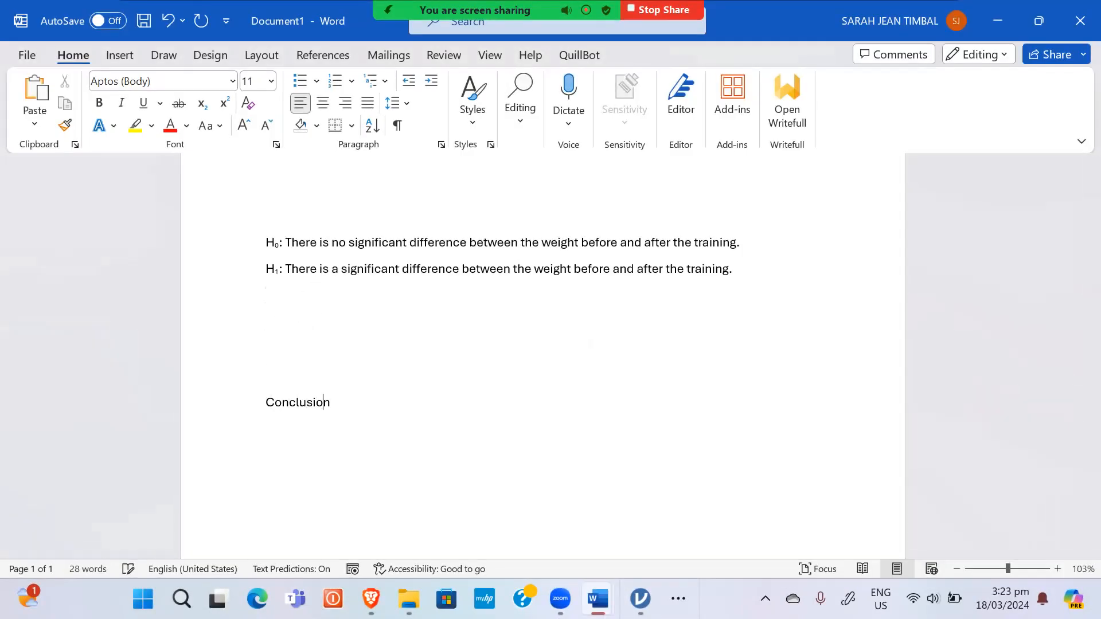
type(":")
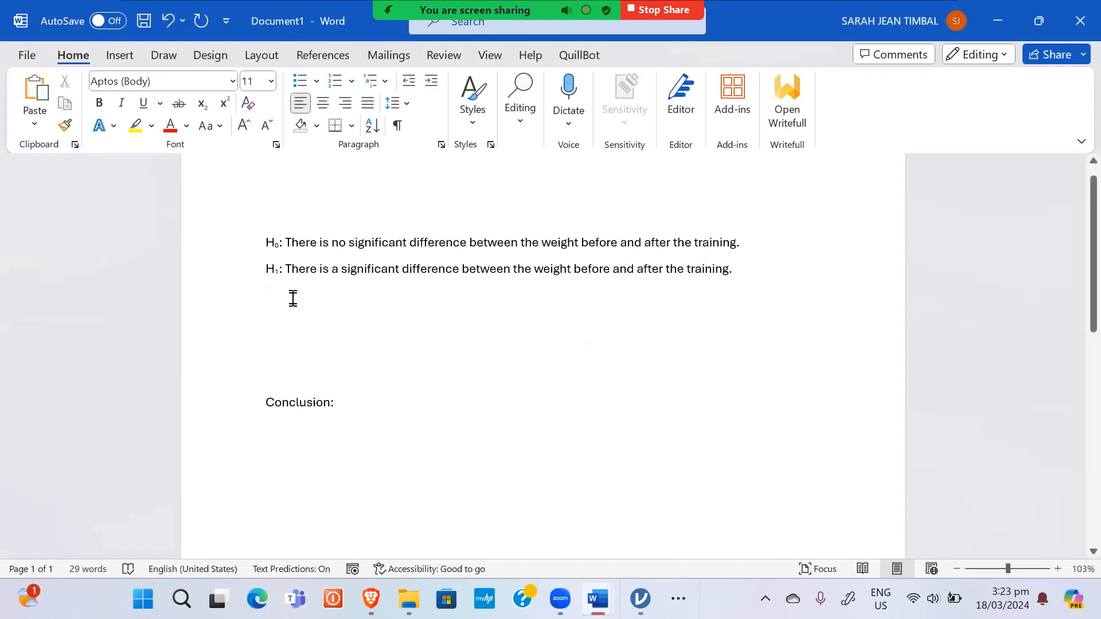
left_click_drag(744, 274, 304, 292)
key("ctrl+c")
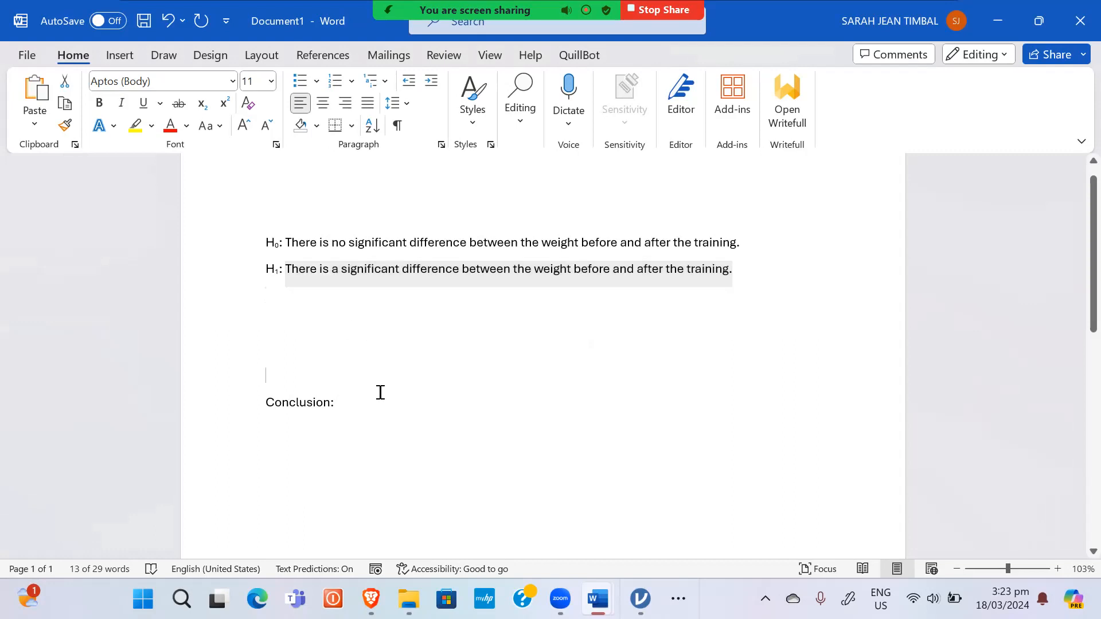
left_click(381, 383)
left_click(399, 406)
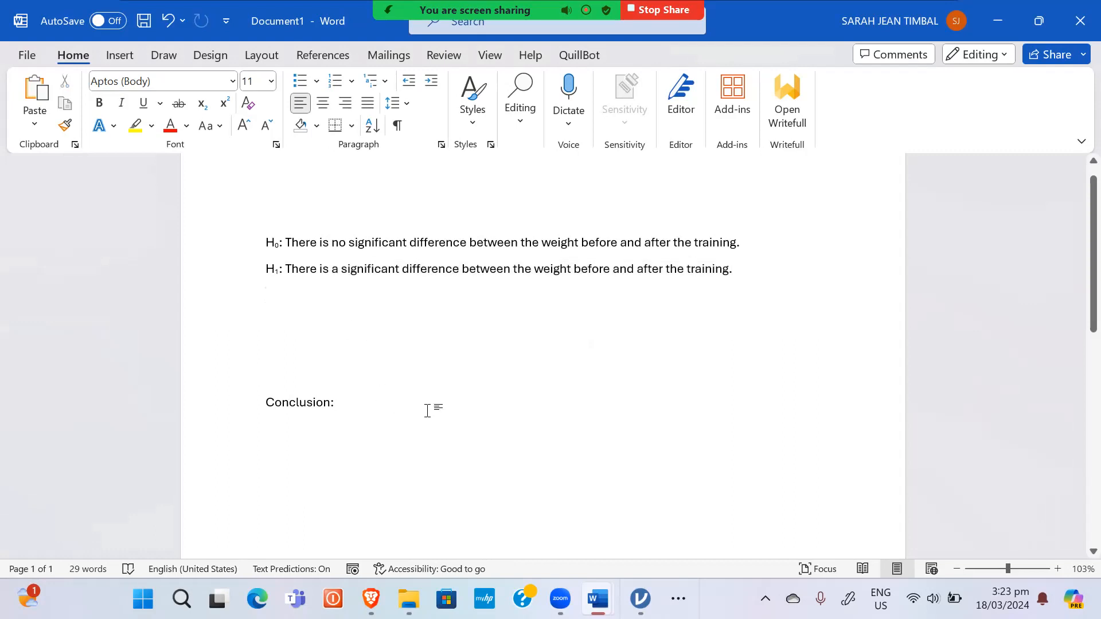
key("ctrl+v")
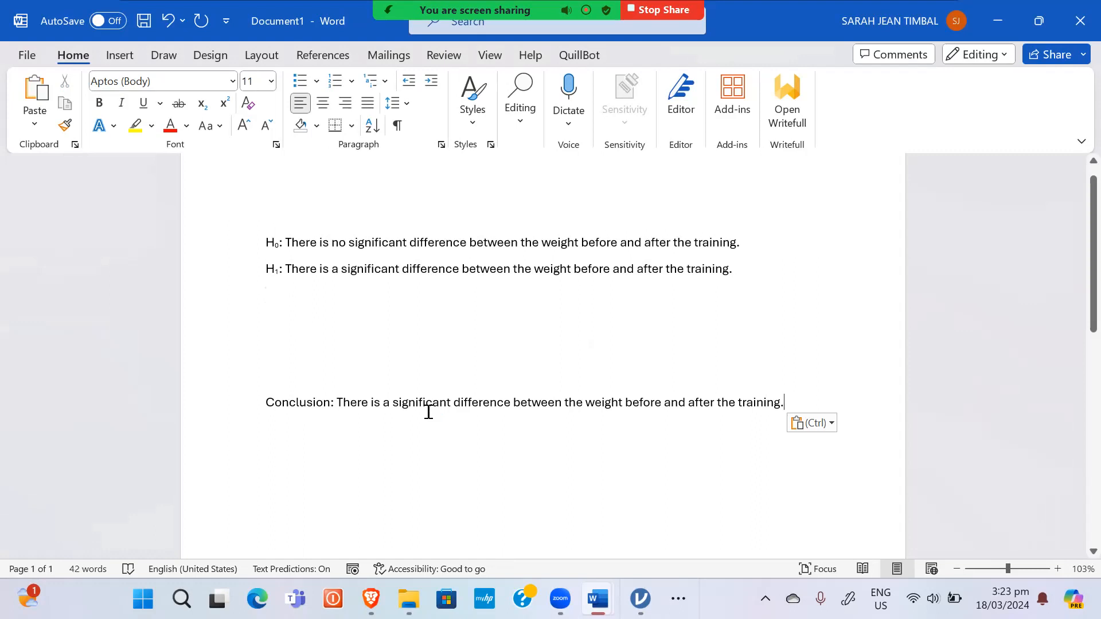
left_click(272, 312)
Step: Insert a 5-column, 1-row table on the empty line below H₁
left_click(119, 55)
left_click(137, 112)
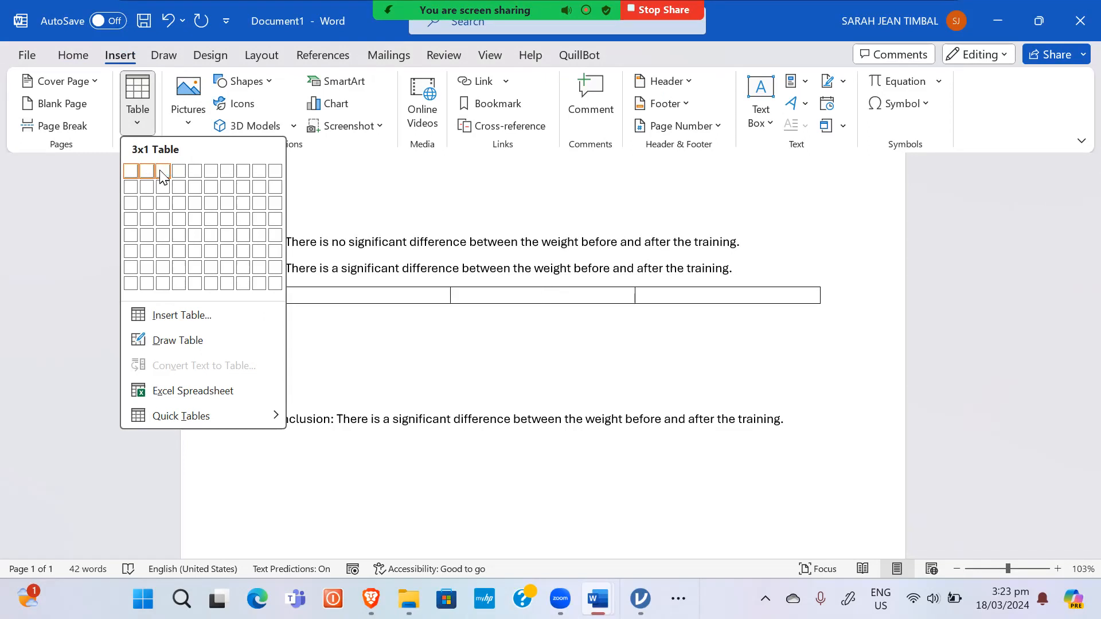
left_click(199, 169)
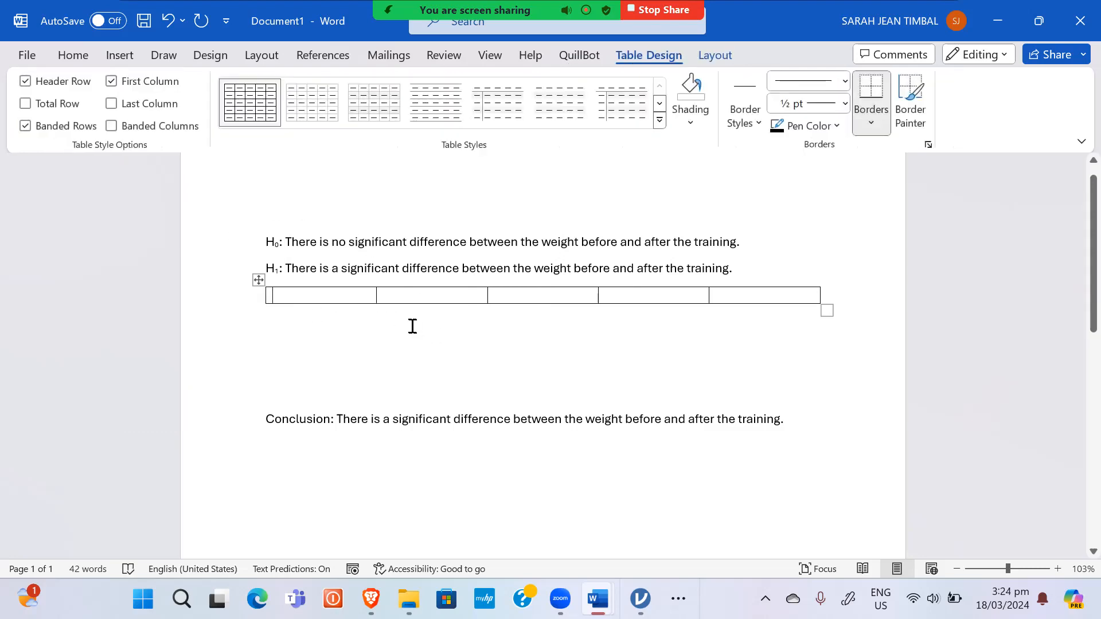
Step: Type the headers Groups, Mean Weight, Test Statistic, p-value and Remark
type("Var")
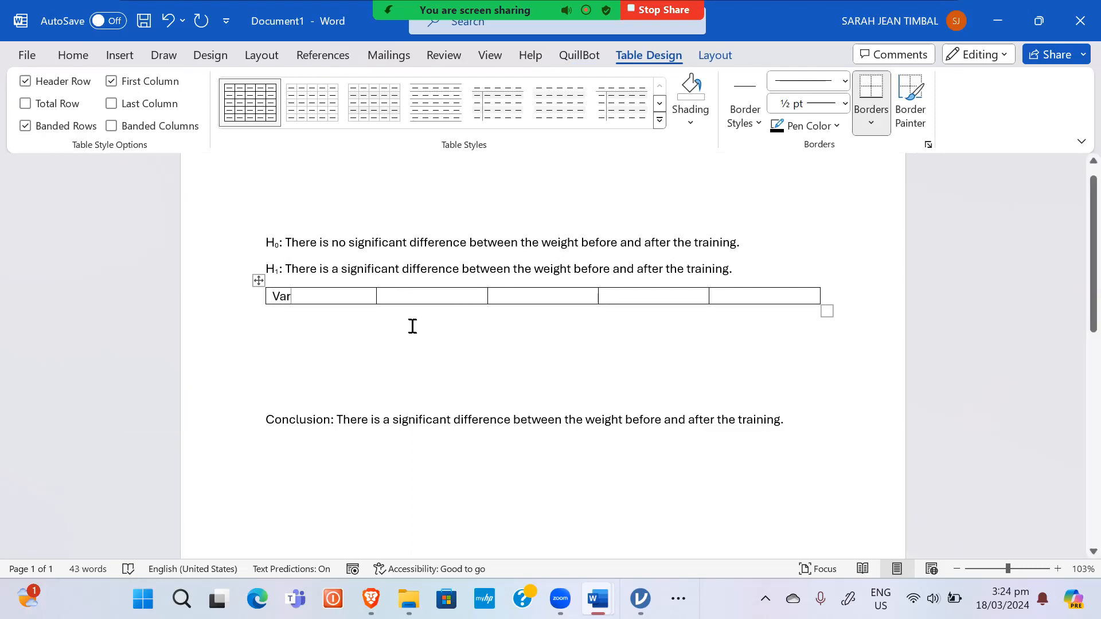
key("BackSpace")
key("BackSpace")
key("BackSpace")
type("Groups")
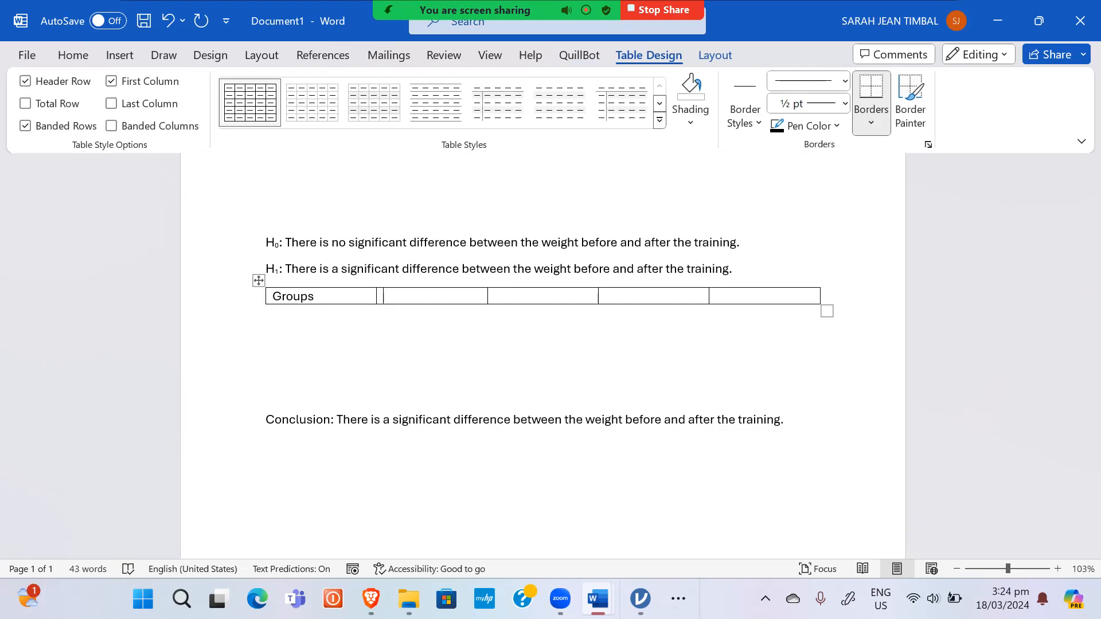
type("Mean Weight")
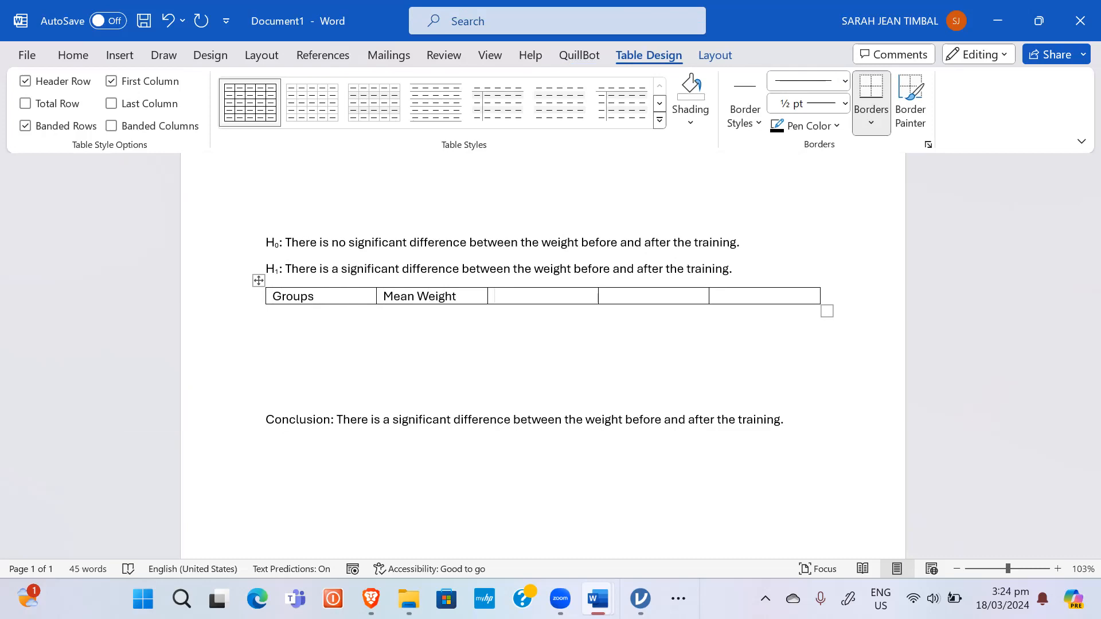
type("test")
key("BackSpace")
key("BackSpace")
key("BackSpace")
key("BackSpace")
type("Test")
type(" Sta")
type("tistic")
type("p-value")
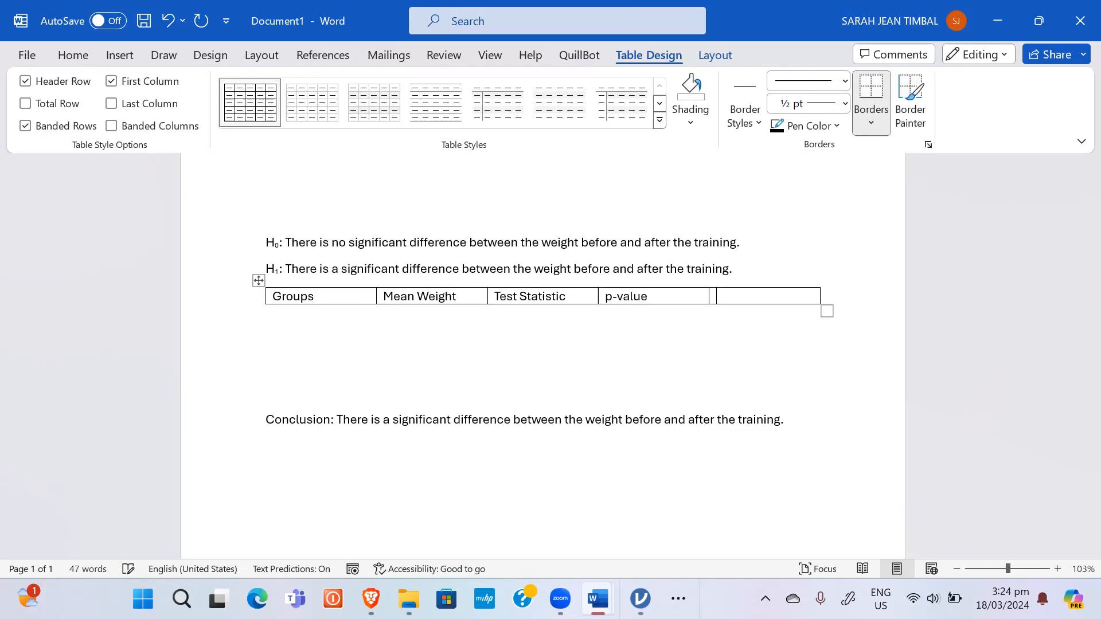
type("Remark")
Step: Add two rows labelled Weight Before and Weight After
key("Tab")
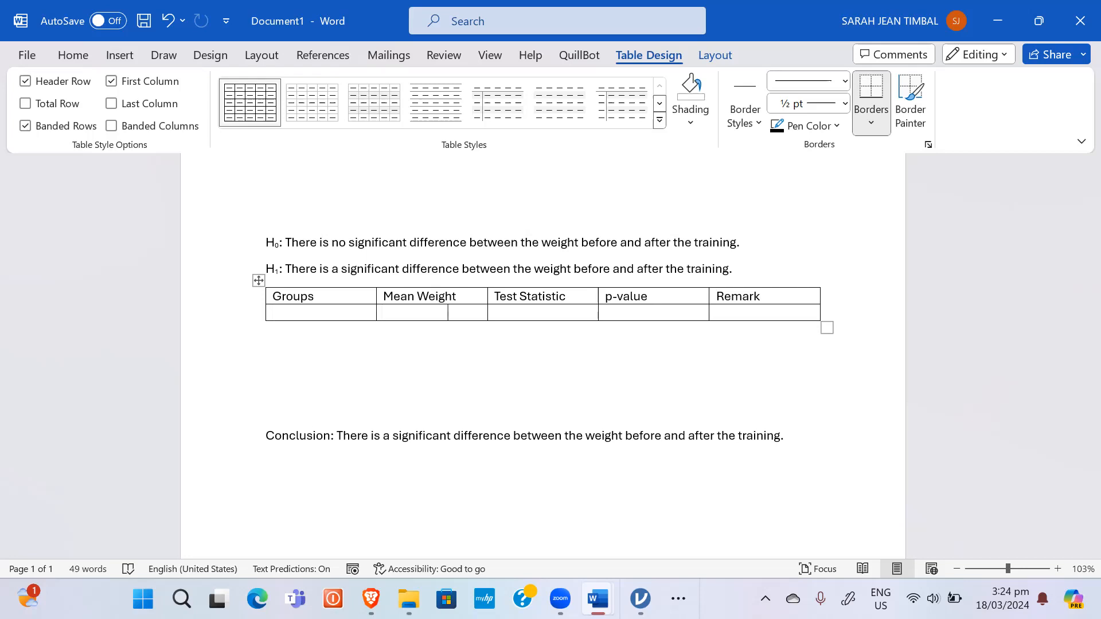
key("Tab")
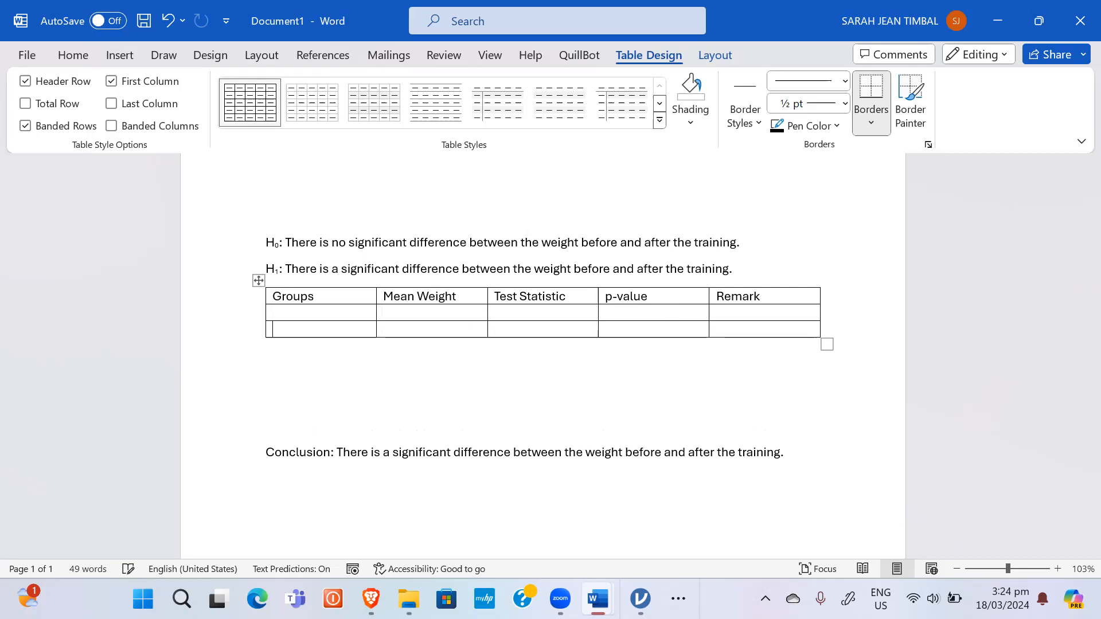
left_click(330, 310)
type("Weigh")
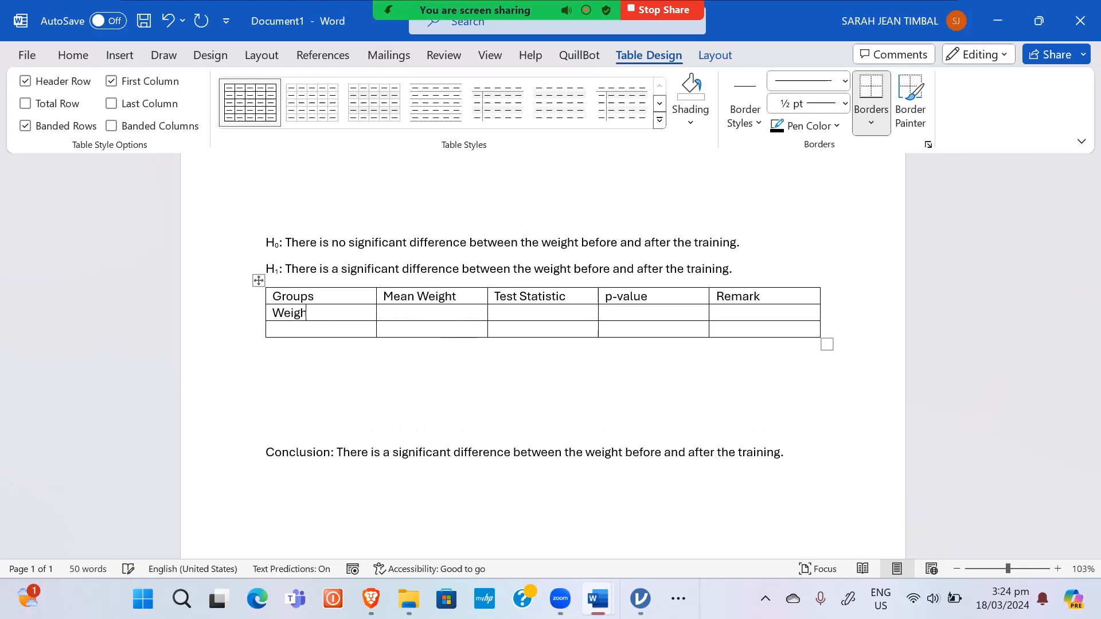
type("t Before")
key("Down")
type("Weight")
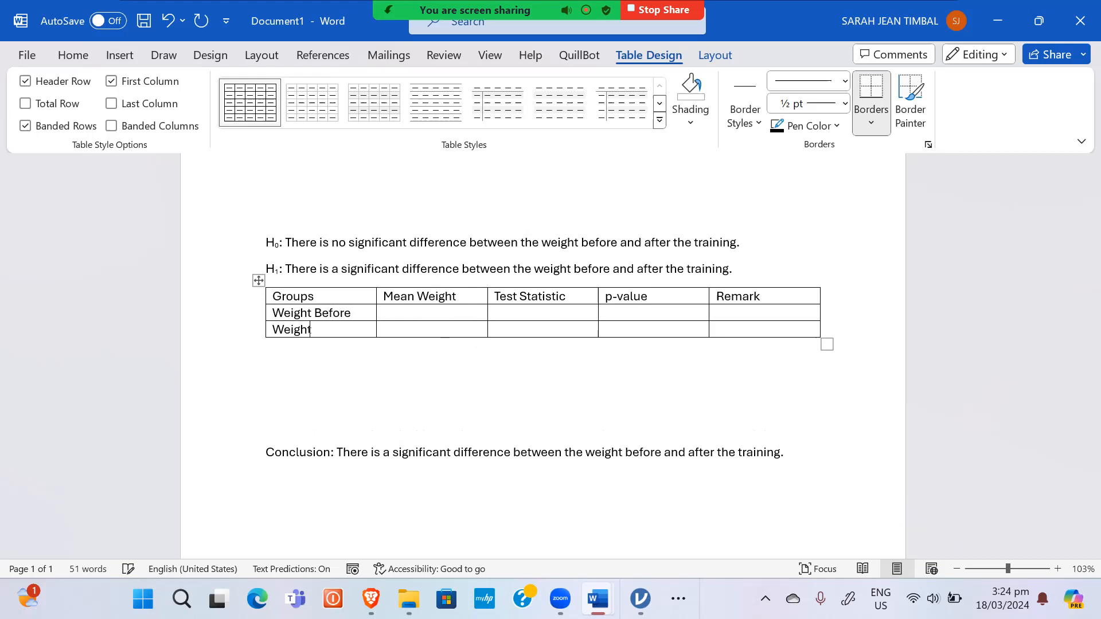
type(" After")
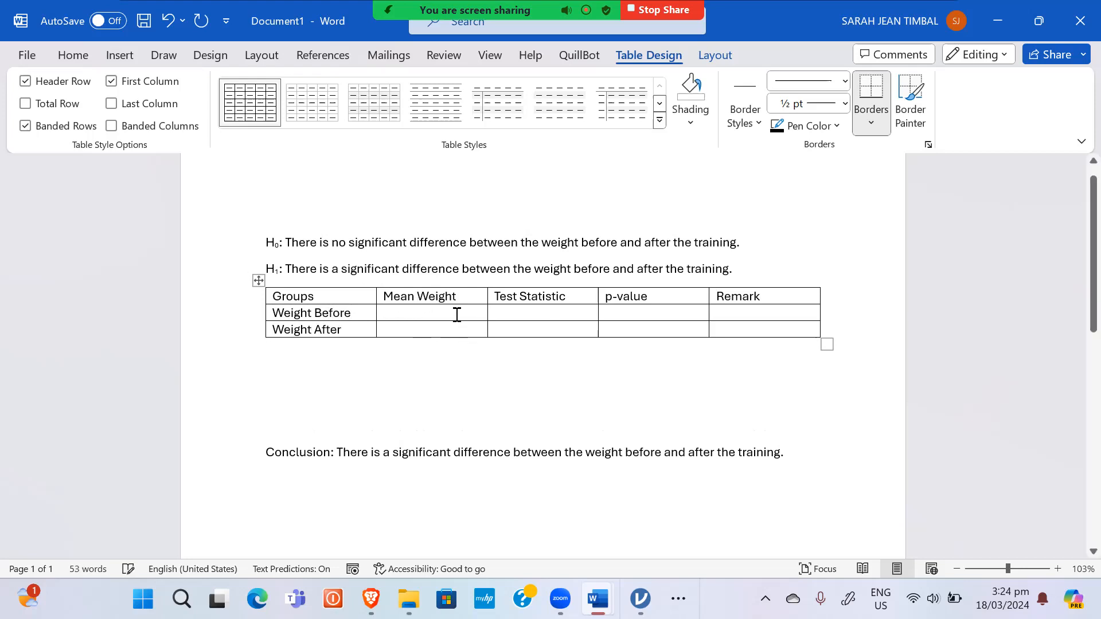
Step: Check the mean weights in jamovi's results and return to the report
key("alt+Tab")
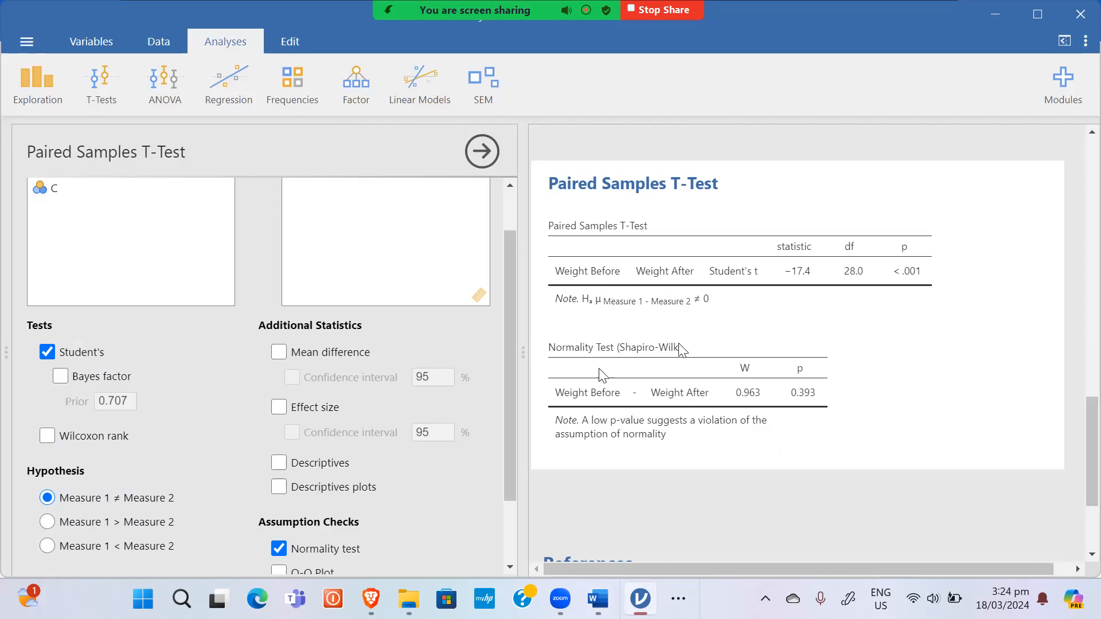
scroll(711, 347, "up", 10)
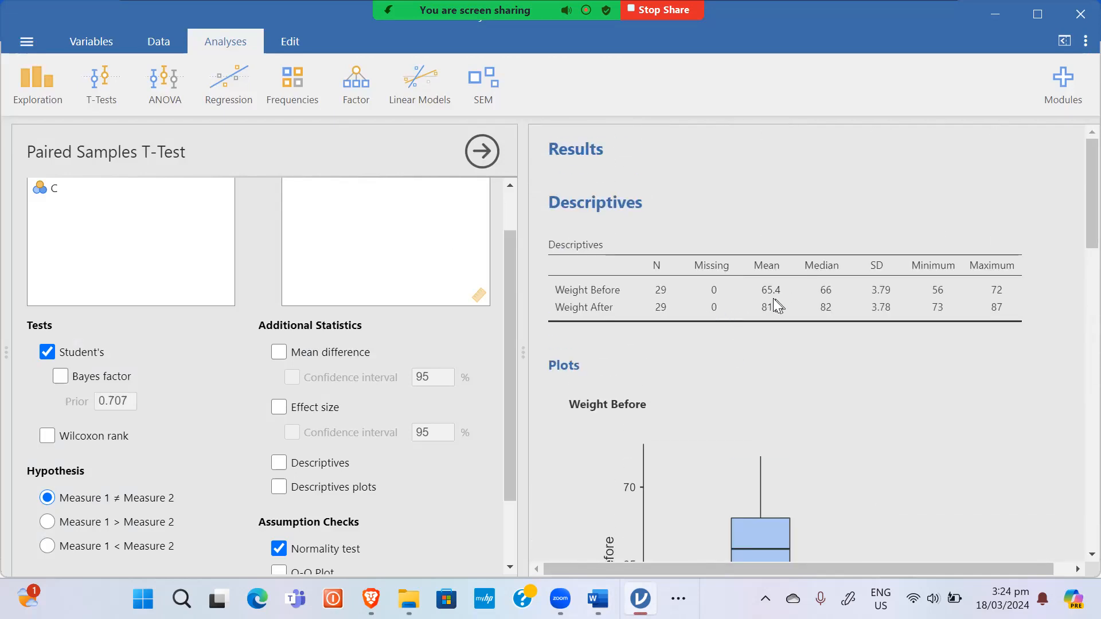
key("alt+Tab")
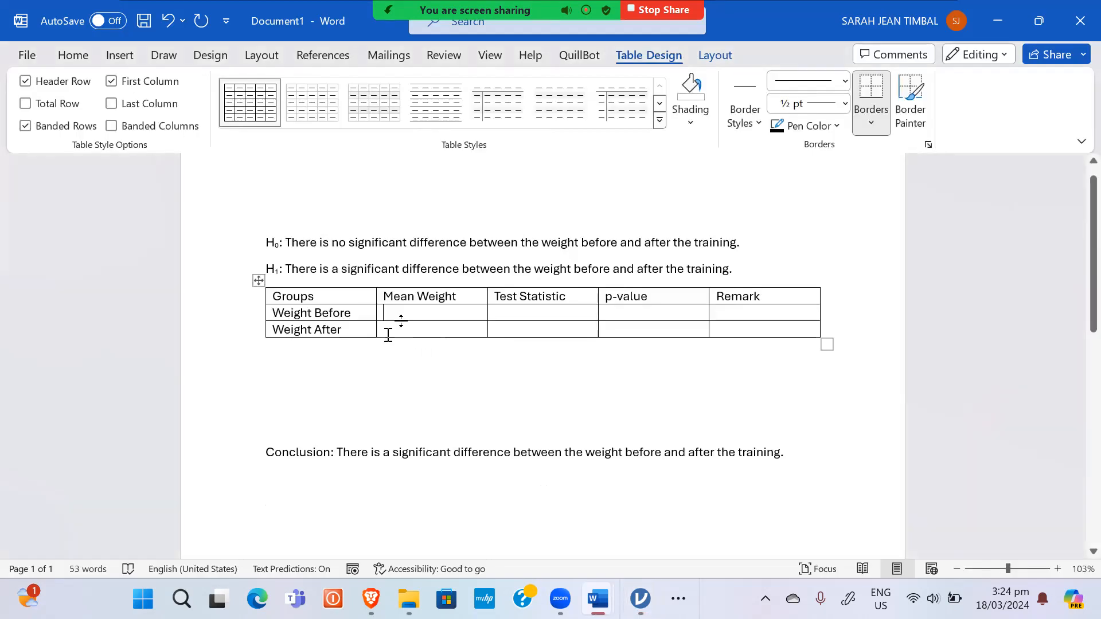
Step: Enter mean weights 65.4 for Weight Before and 81 for Weight After
type("65.4")
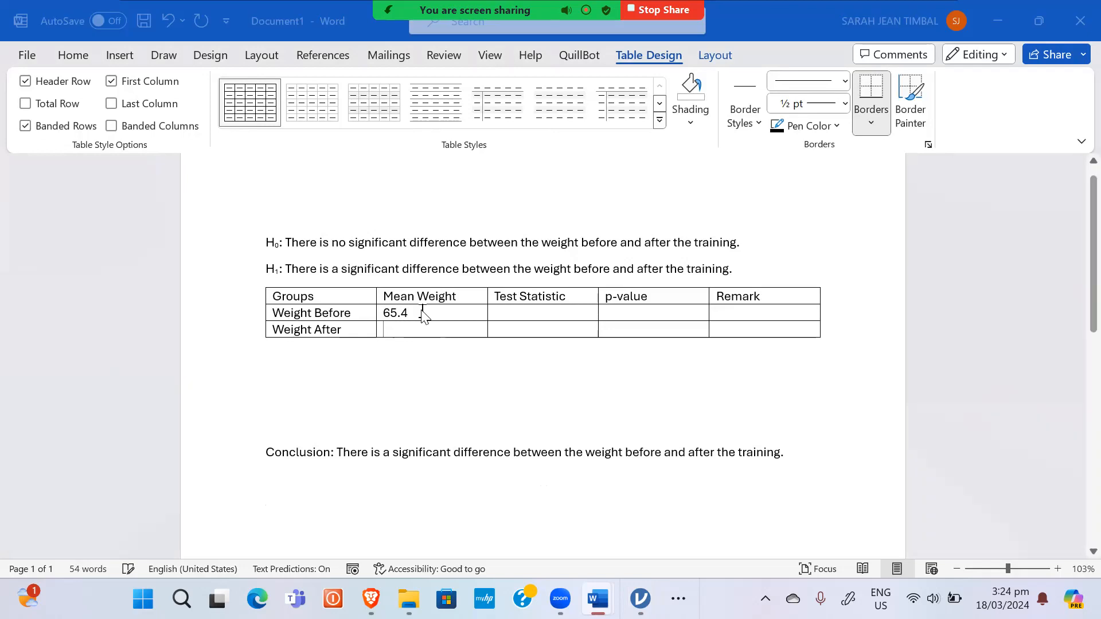
key("alt+Tab")
key("alt+Tab")
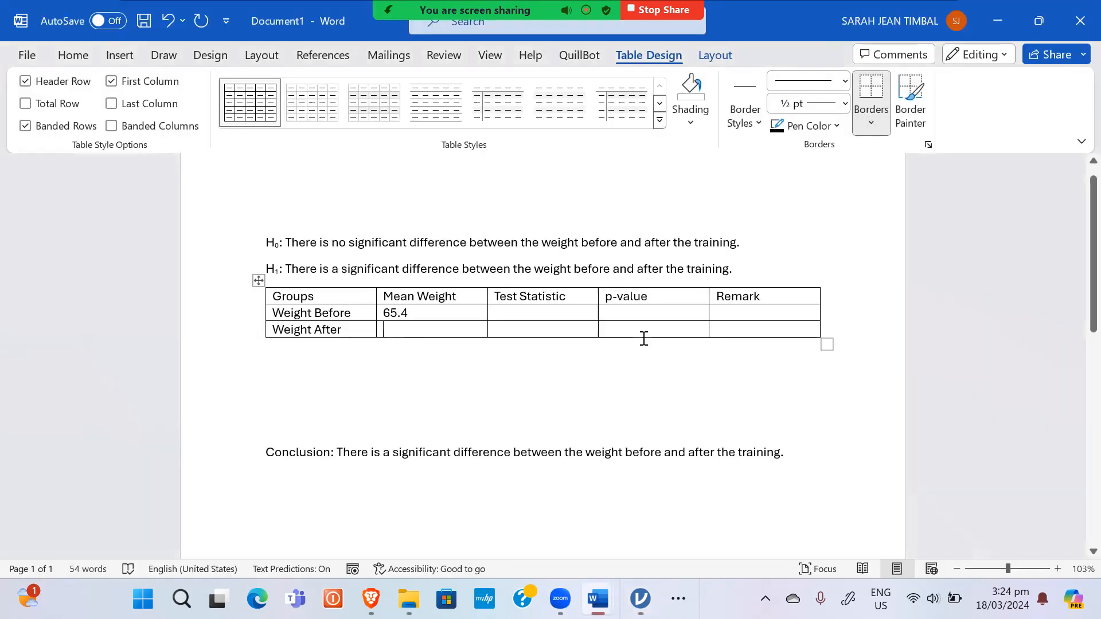
key("Down")
type("81")
Step: Replace 'the training' with 'eating the feeds' at the end of H₀ and H₁
left_click_drag(732, 241, 678, 239)
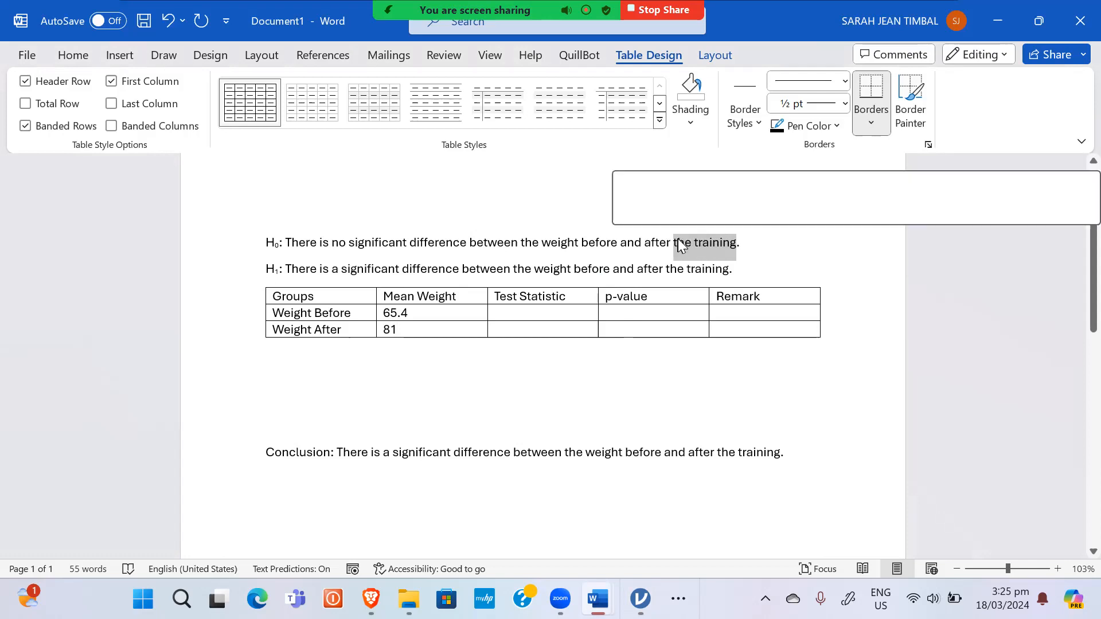
type("eating the")
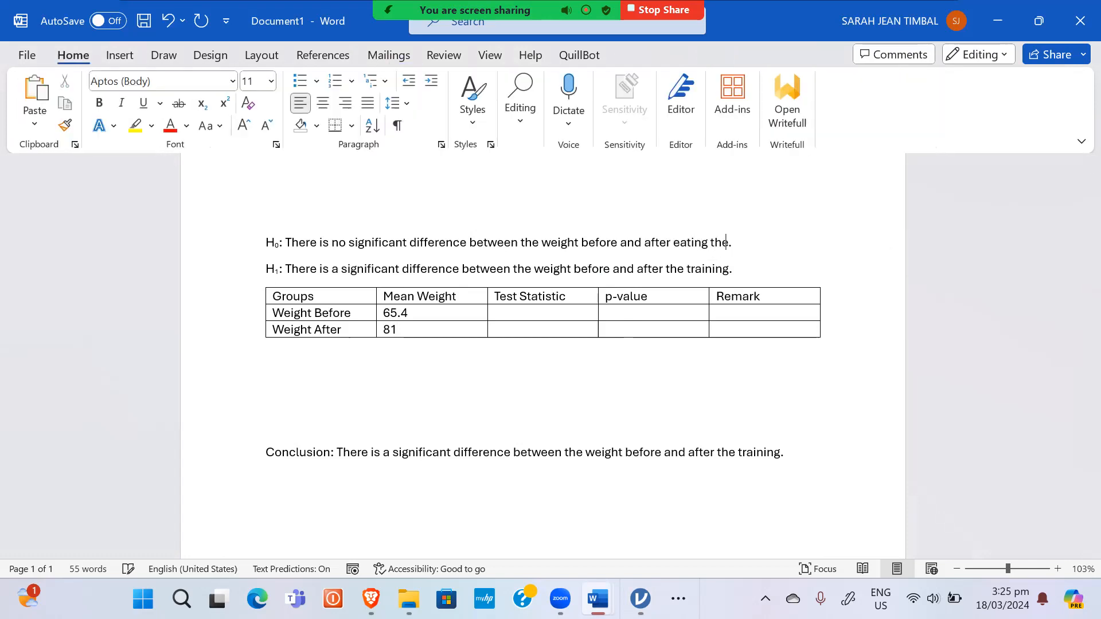
type(" feeds")
left_click_drag(727, 268, 672, 267)
type("eat")
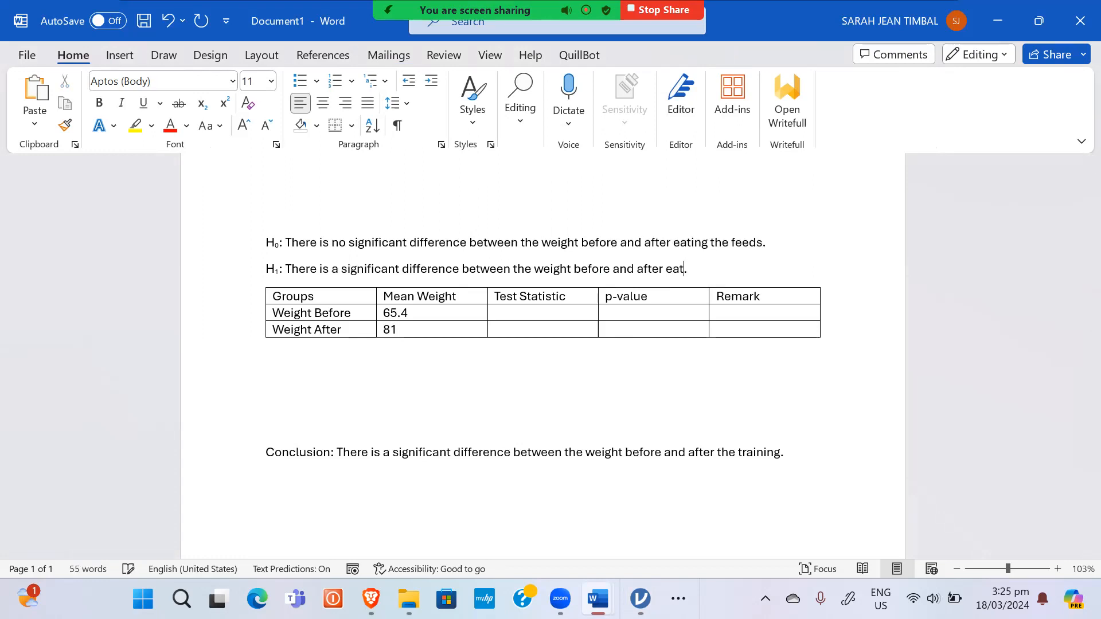
type("ing the feeds")
Step: Paste 'eating the feeds.' over 'the training.' at the end of the conclusion
left_click_drag(765, 264, 287, 267)
left_click(618, 269)
left_click_drag(746, 267, 682, 280)
key("ctrl+c")
left_click_drag(781, 452, 734, 452)
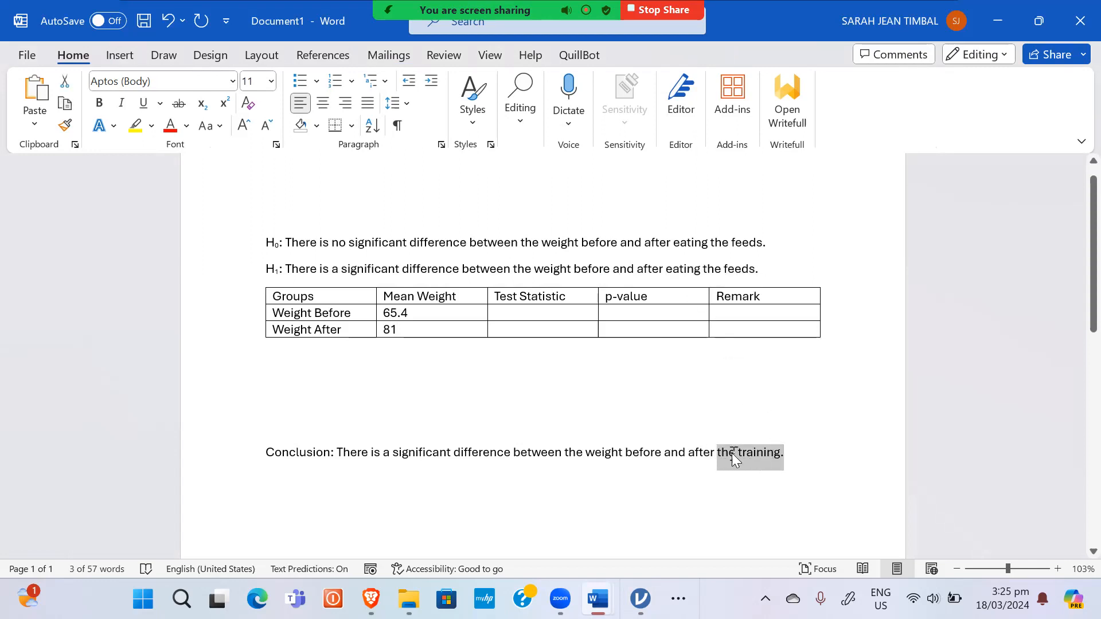
key("ctrl+v")
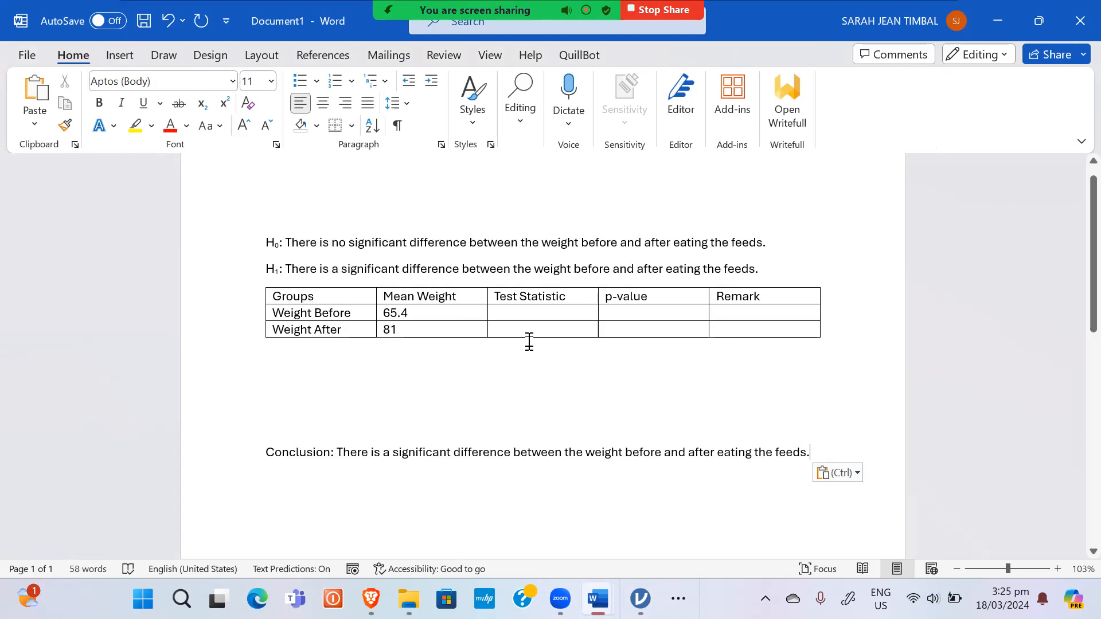
Step: Look up the Paired Samples T-Test result in jamovi (t = −17.4, p < .001)
left_click(528, 312)
key("alt+Tab")
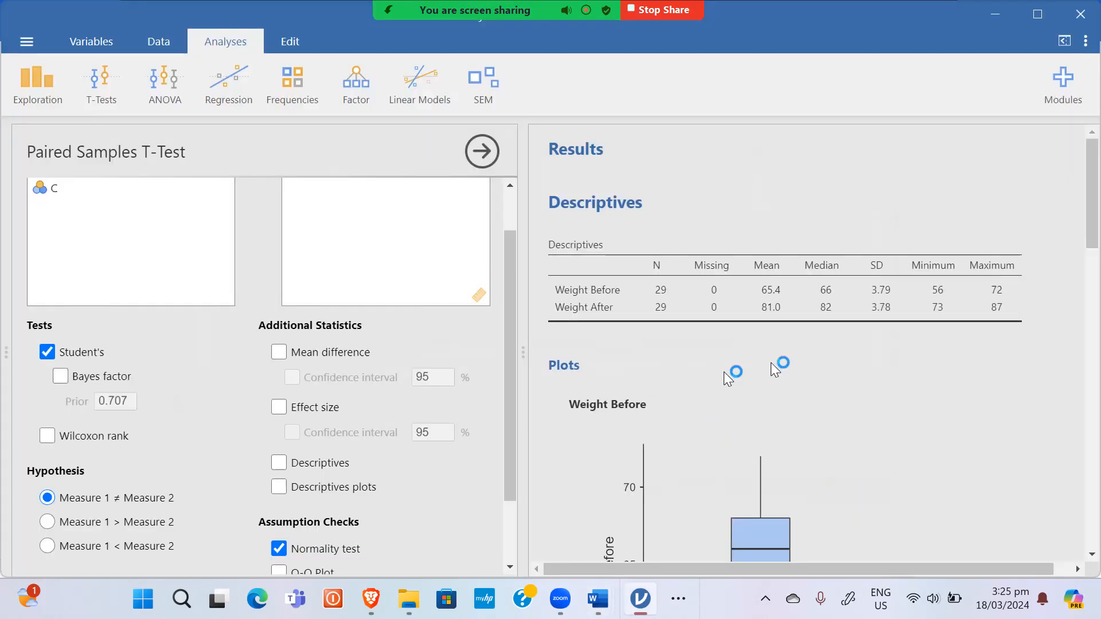
scroll(746, 390, "down", 10)
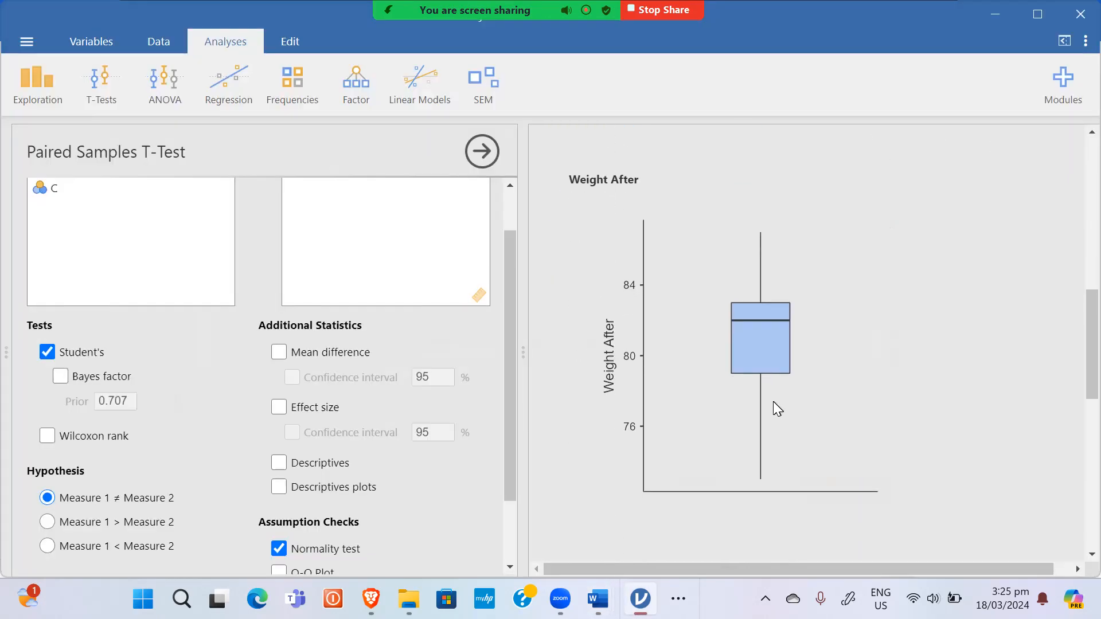
scroll(773, 401, "down", 5)
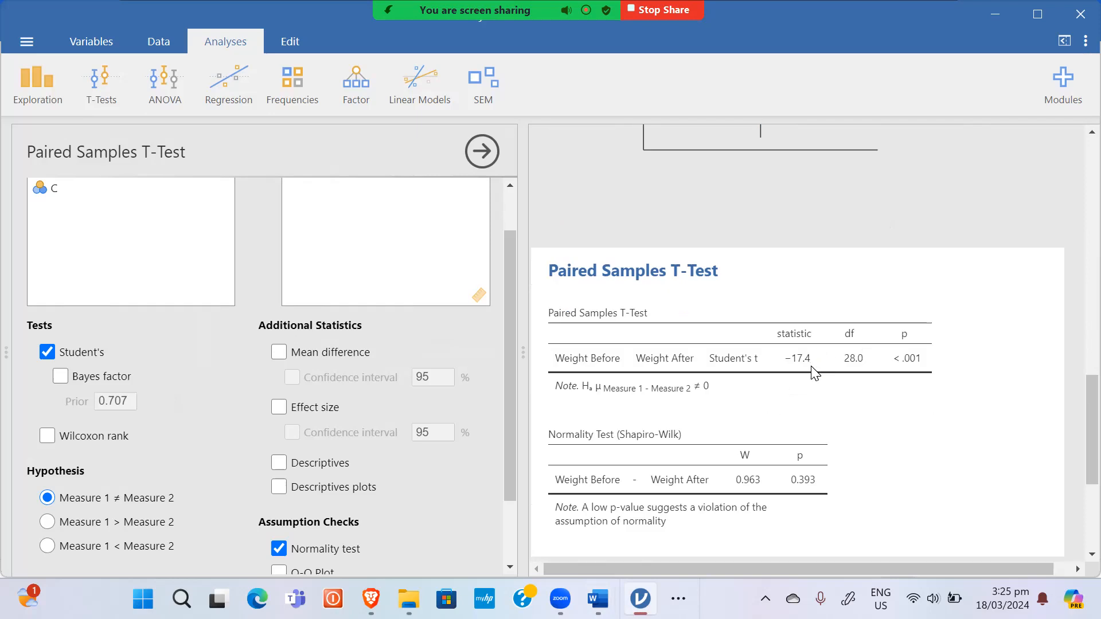
key("alt+Tab")
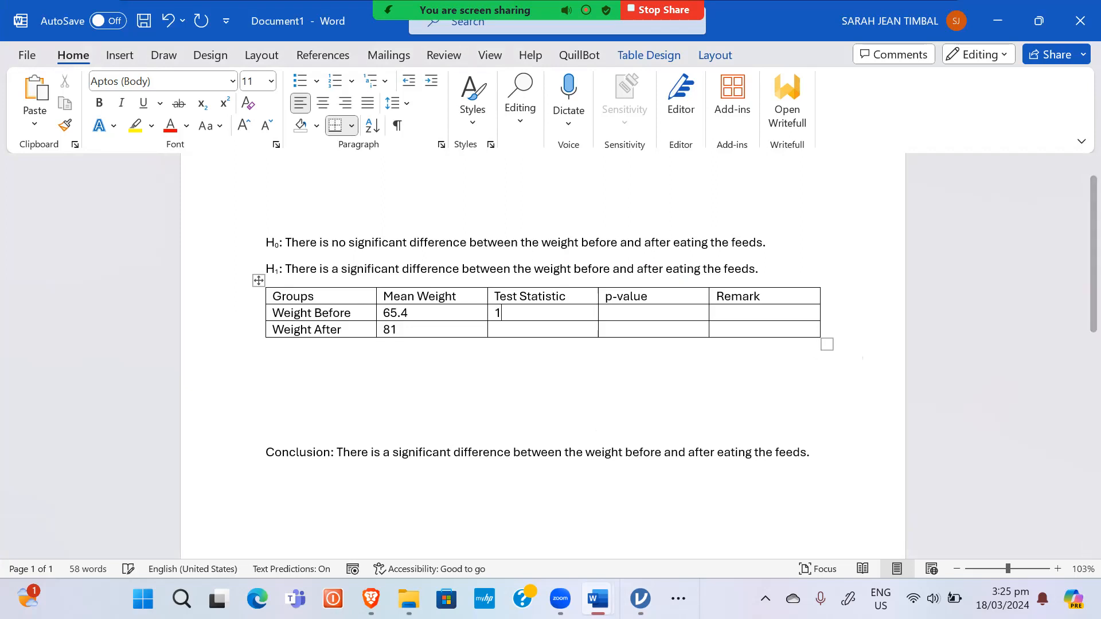
Step: Enter test statistic -17.4 and p-value 0.00 in the Weight Before row
type("0")
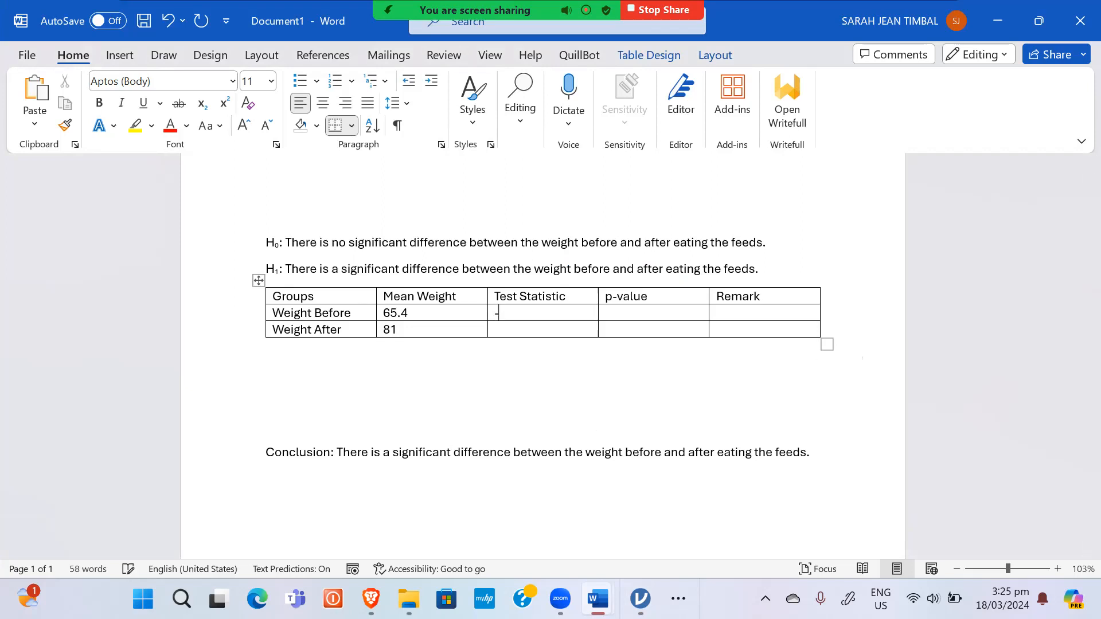
type("17.4")
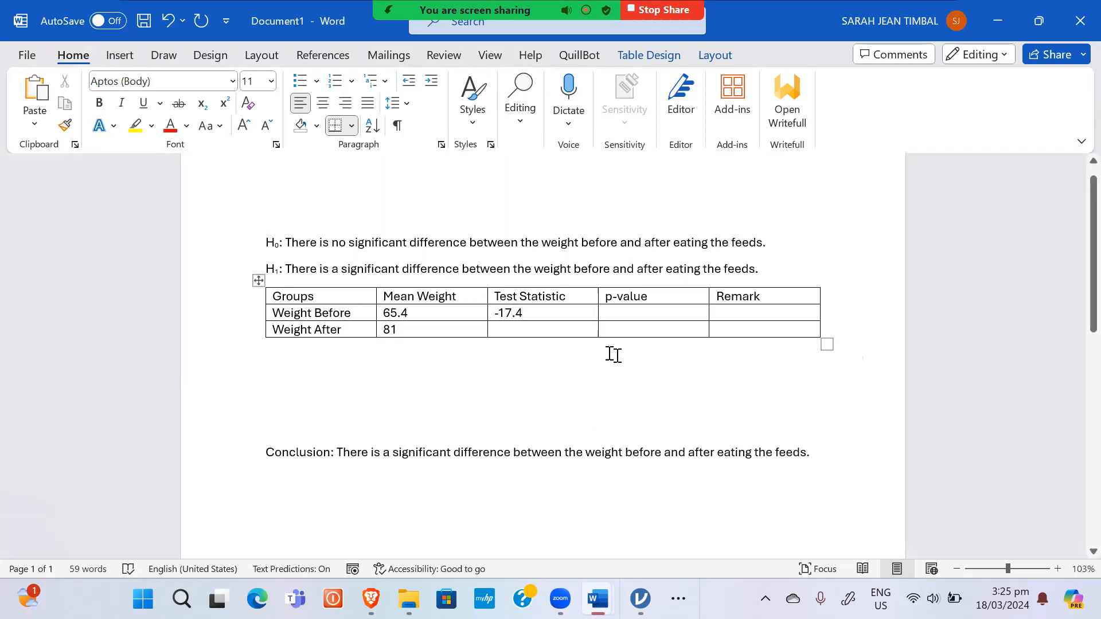
key("alt+Tab")
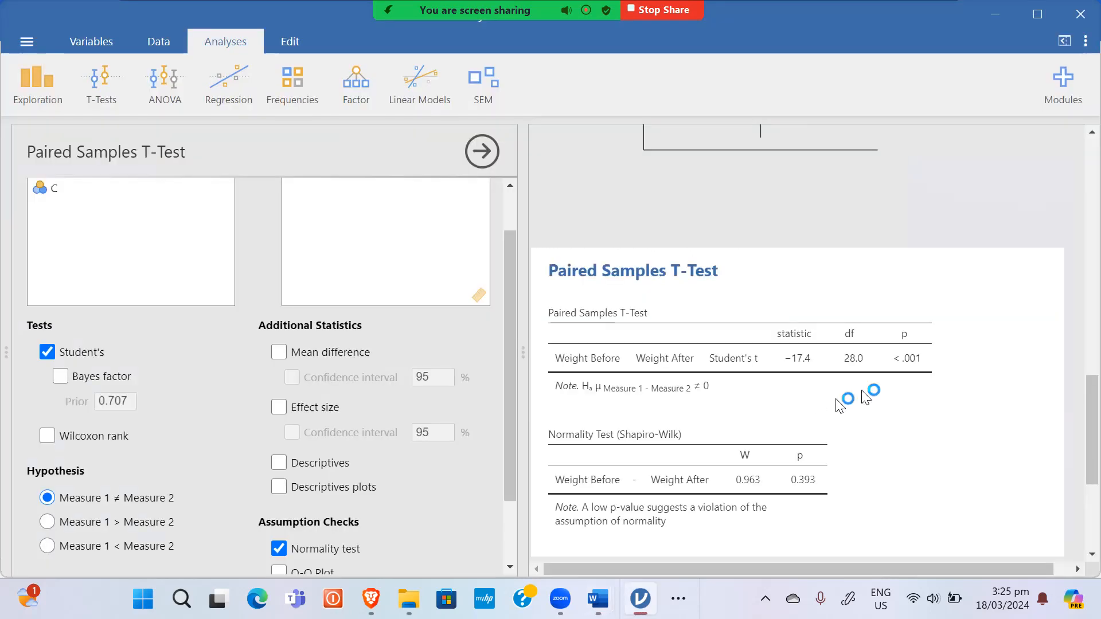
key("alt+Tab")
type("0.")
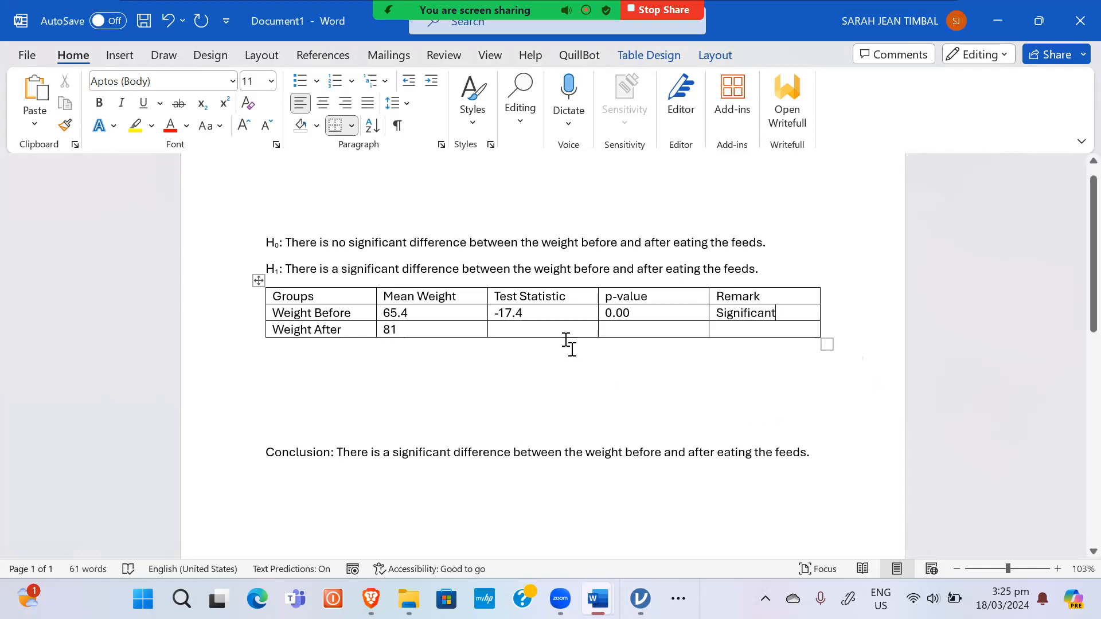
Step: Merge the Weight Before and After cells in the Test Statistic, p-value and Remark columns
left_click_drag(555, 325, 553, 315)
right_click(553, 315)
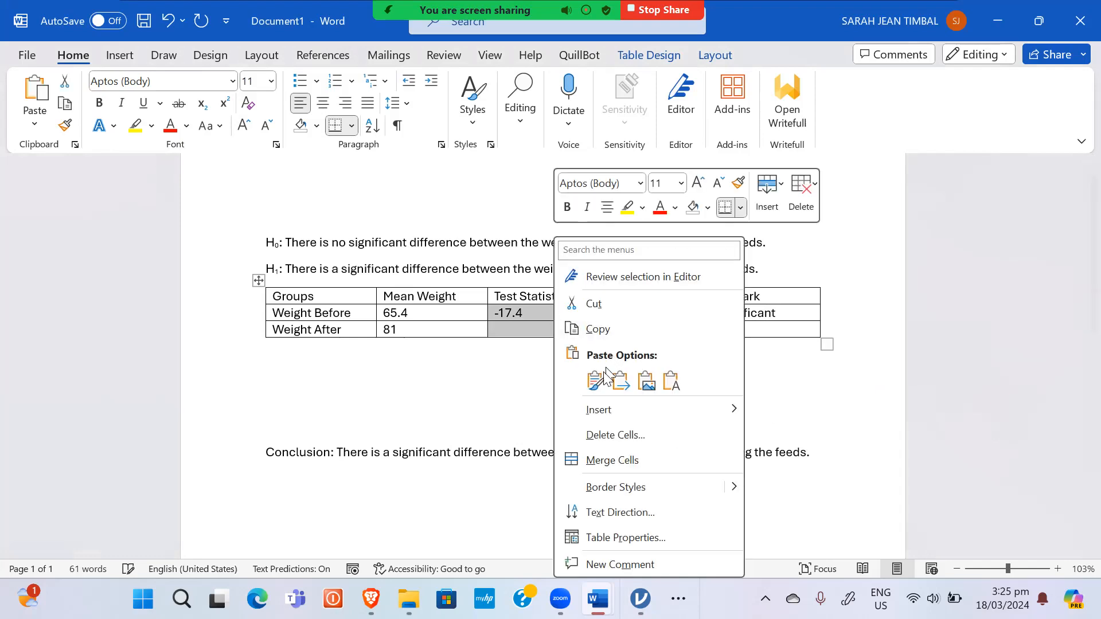
left_click(601, 459)
left_click_drag(667, 330, 663, 314)
right_click(663, 314)
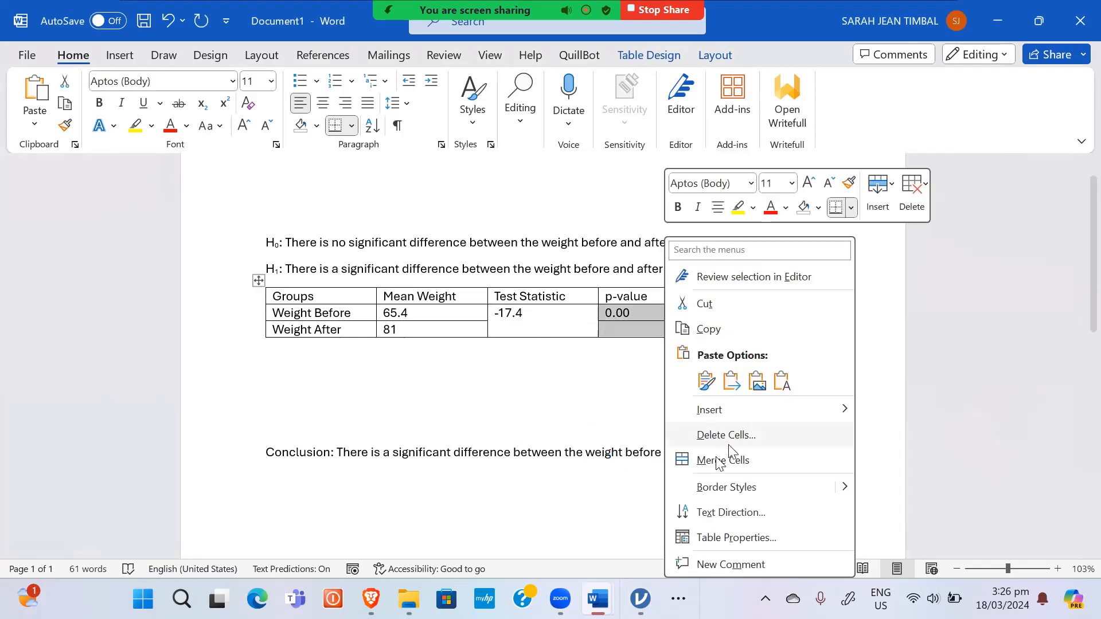
left_click(723, 460)
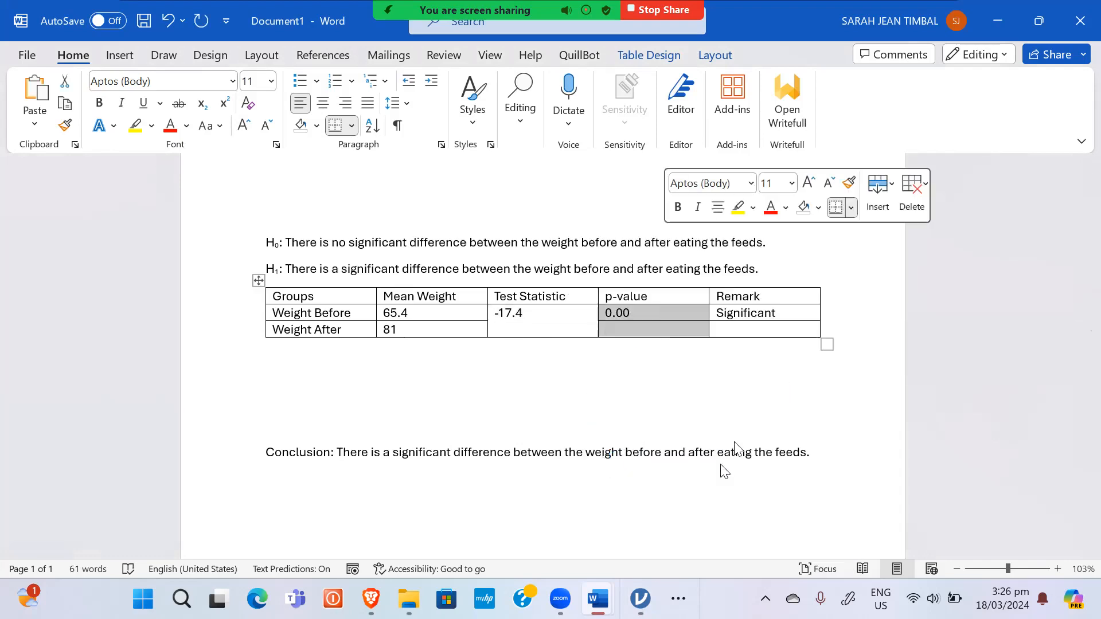
left_click_drag(752, 330, 742, 320)
right_click(742, 320)
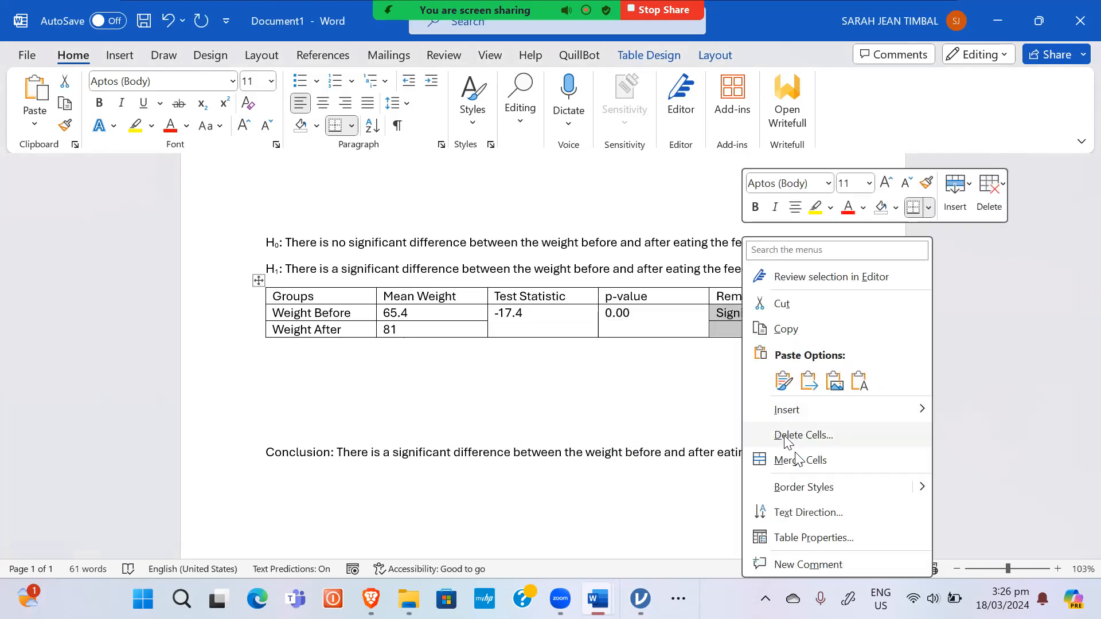
left_click(777, 458)
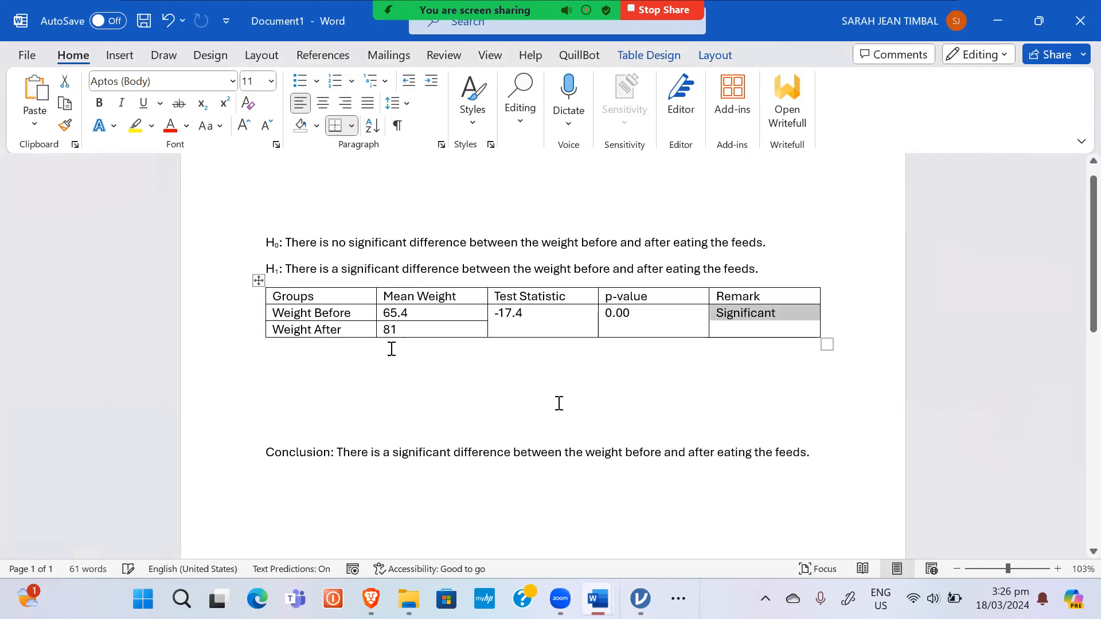
left_click(258, 281)
Step: AutoFit the table to its contents, then stretch it to the full page width
left_click(730, 54)
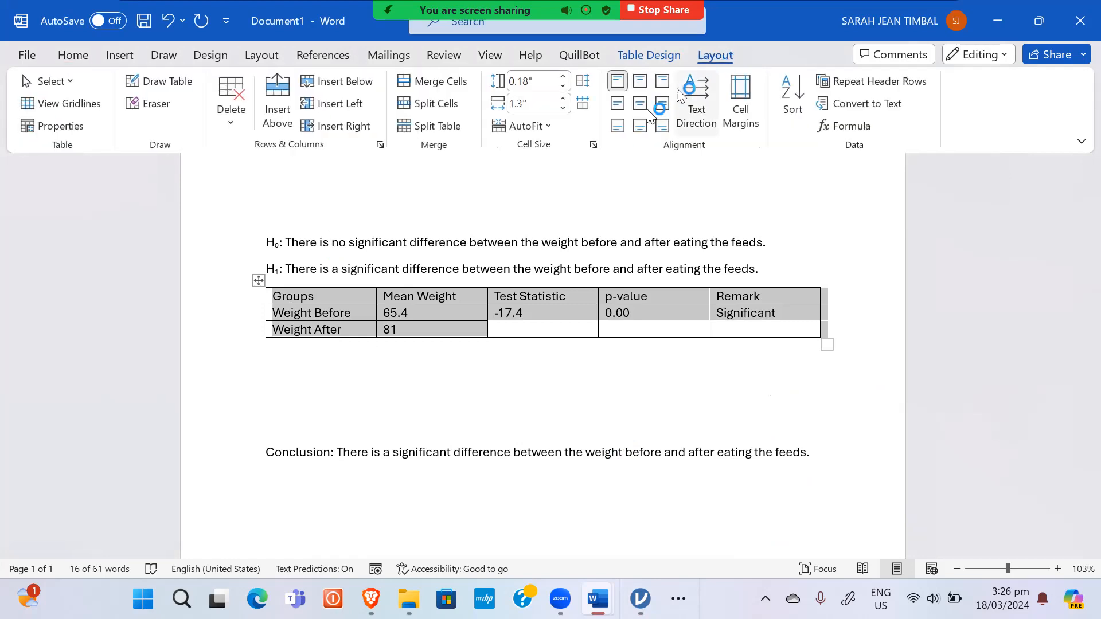
left_click(534, 127)
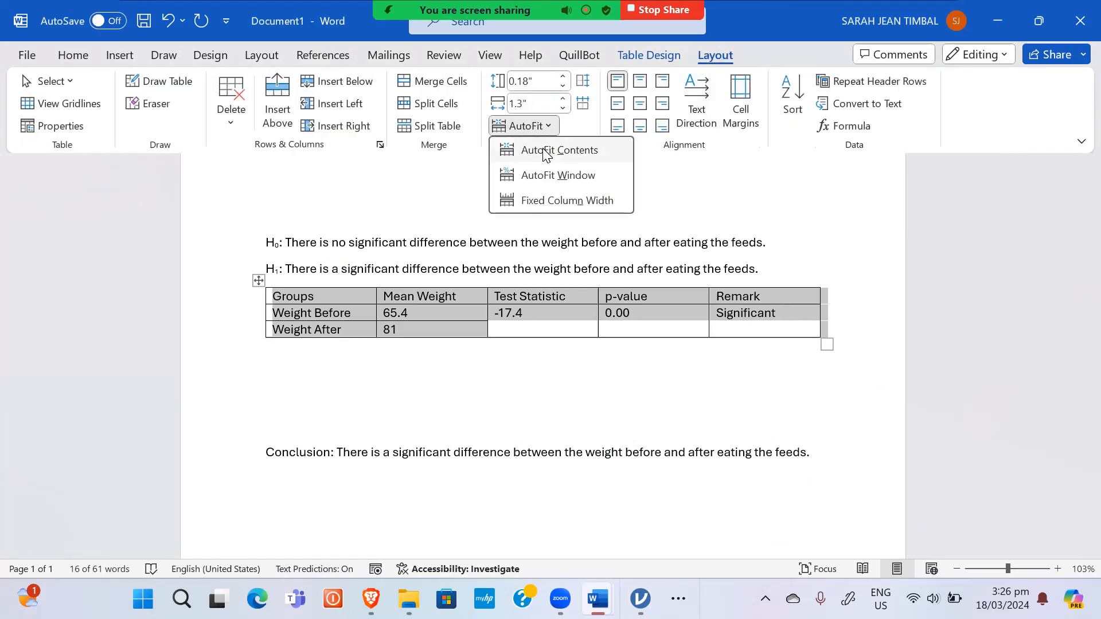
left_click(545, 153)
left_click(541, 127)
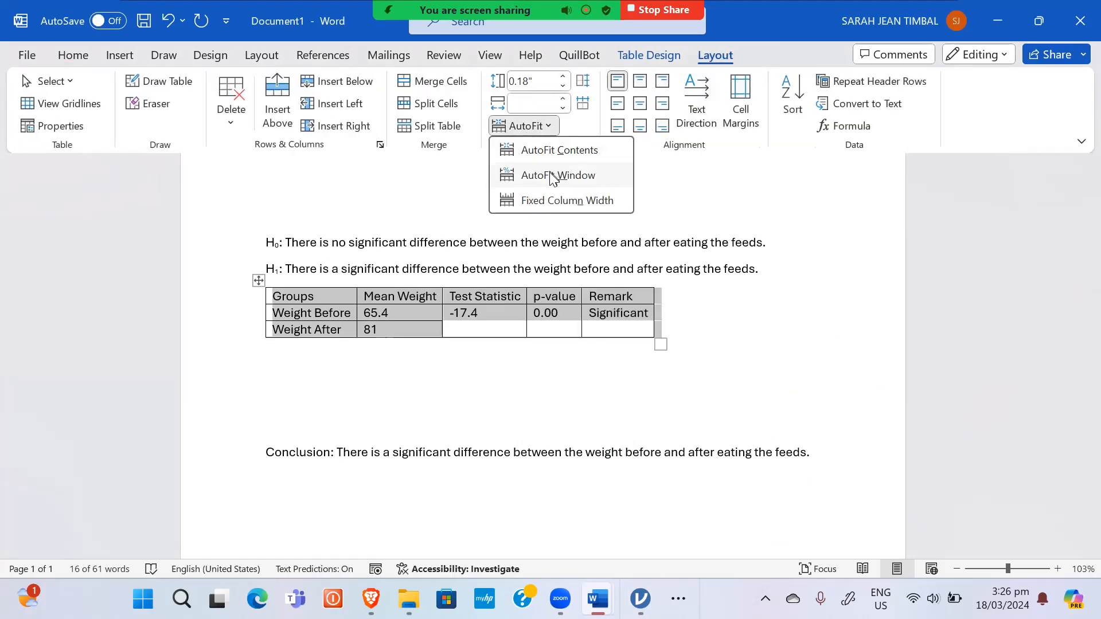
left_click(551, 179)
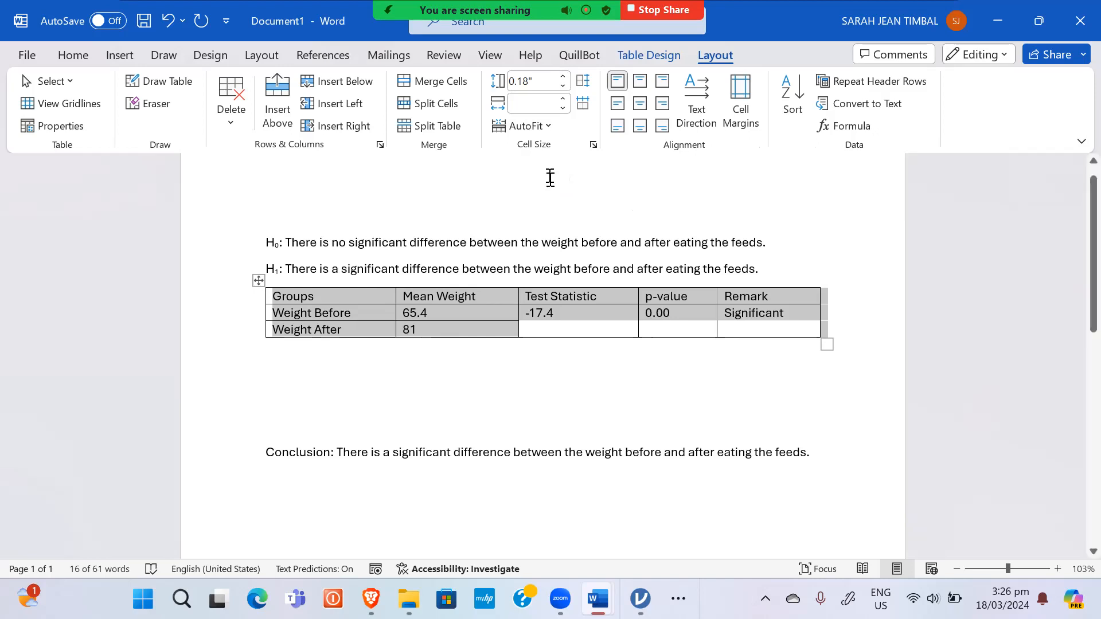
Step: Centre all table cells, then left-align the Weight Before and Weight After labels
left_click(640, 106)
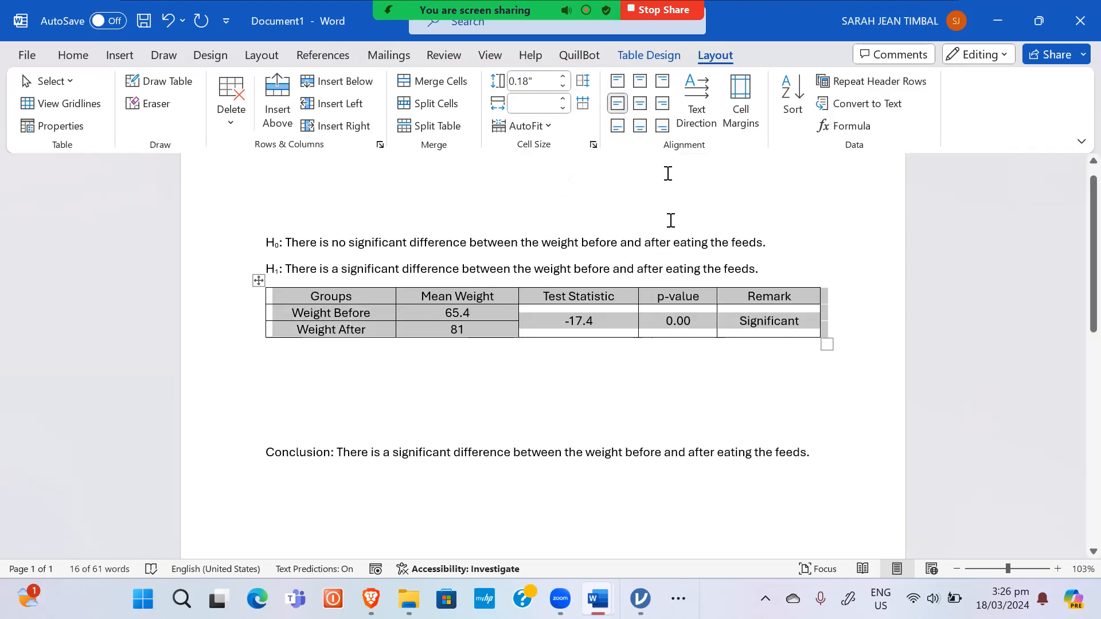
left_click(641, 104)
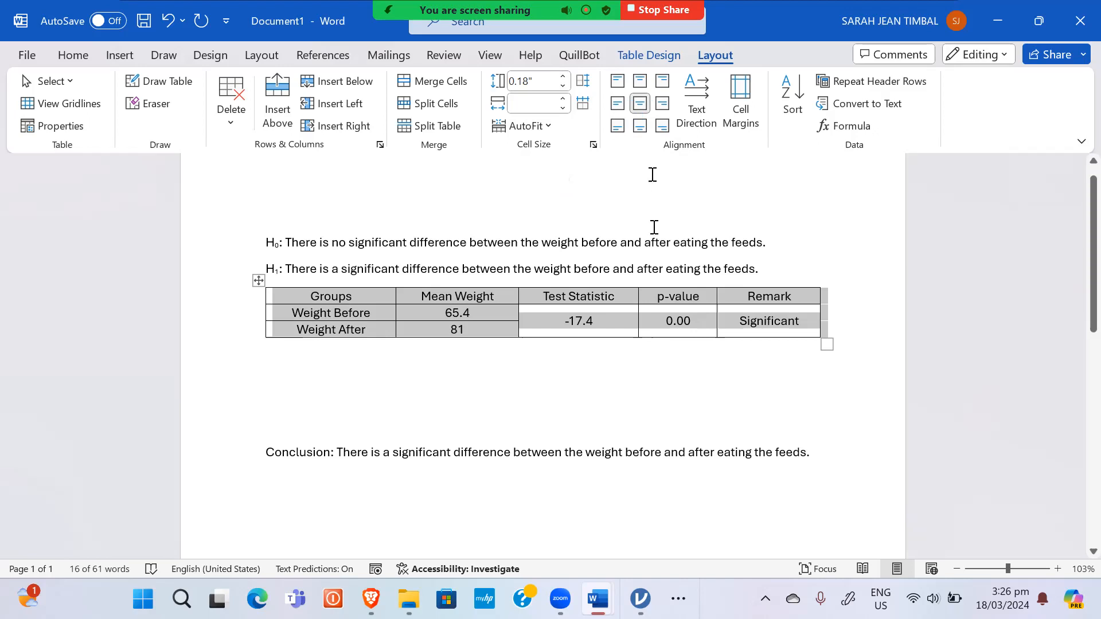
left_click(377, 319)
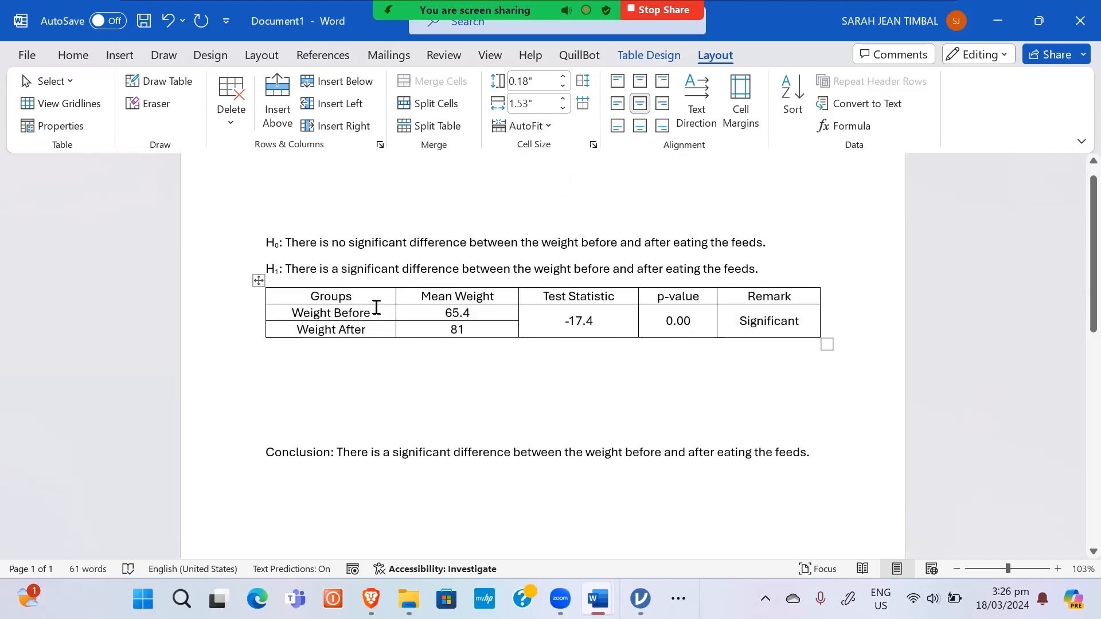
key("ctrl+l")
left_click(390, 328)
key("ctrl+l")
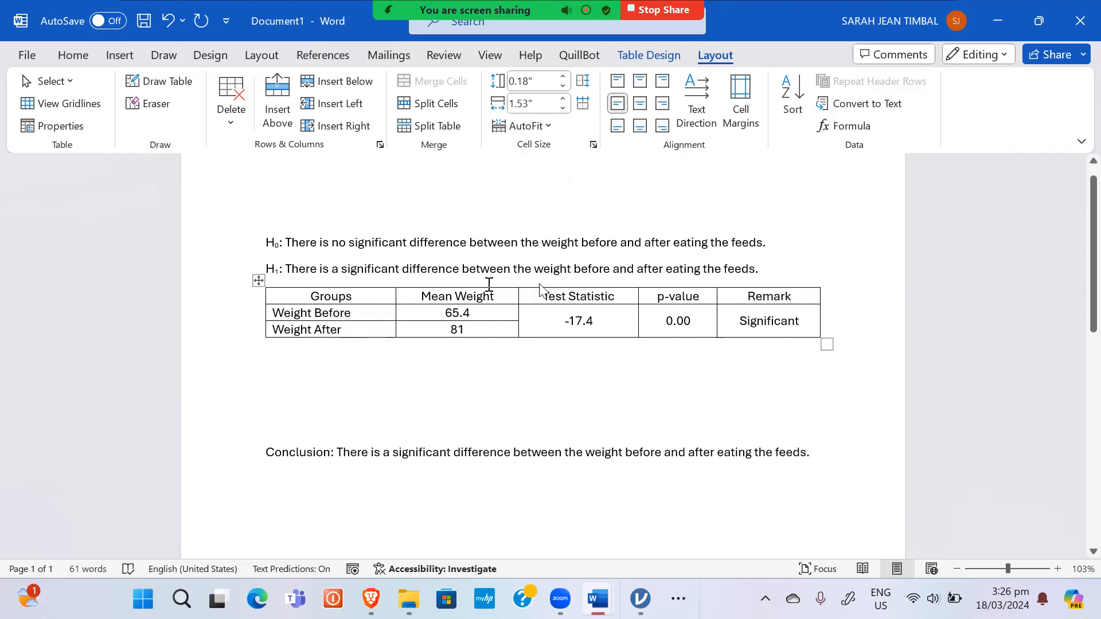
Step: Make the table's header row bold
left_click_drag(791, 293, 359, 293)
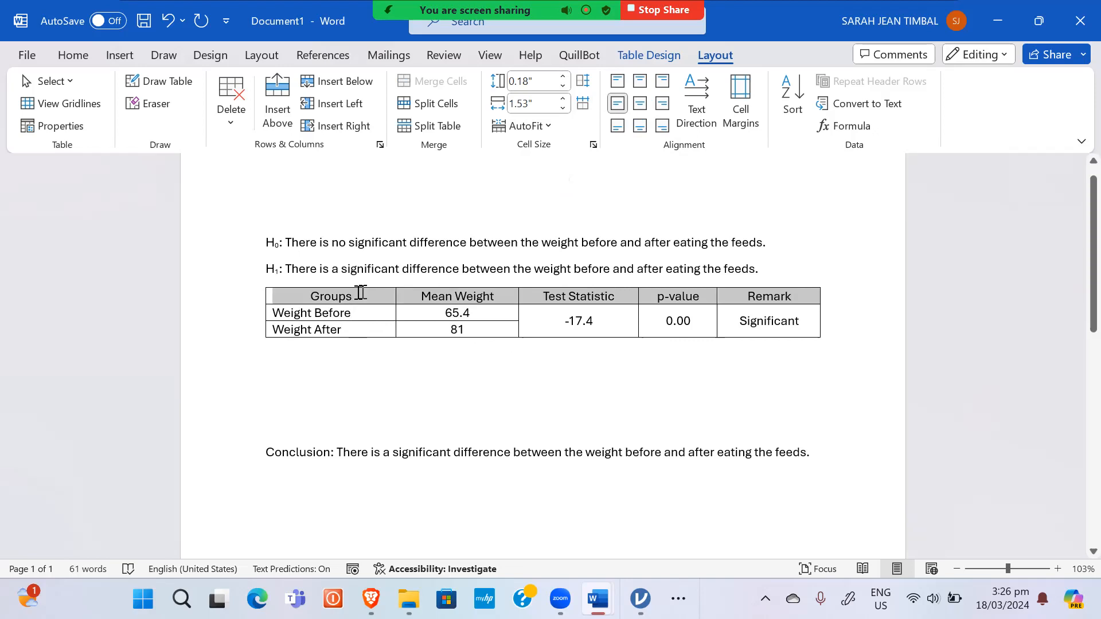
key("ctrl+b")
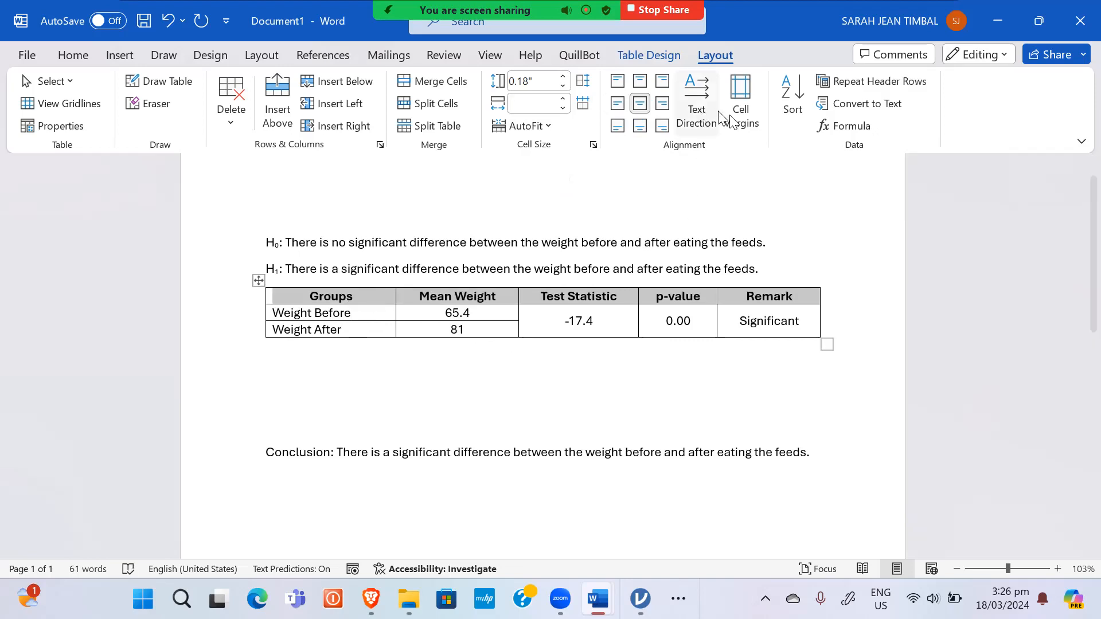
left_click(259, 280)
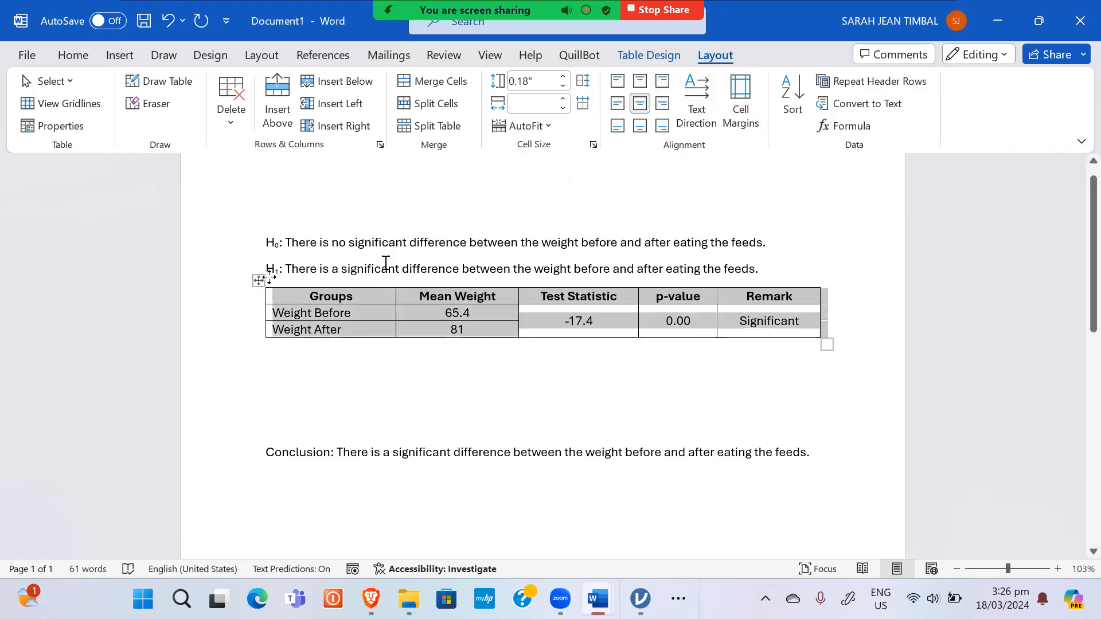
Step: Remove all table borders, then paint thick 1½ pt lines along the top and bottom
left_click(636, 55)
left_click(870, 122)
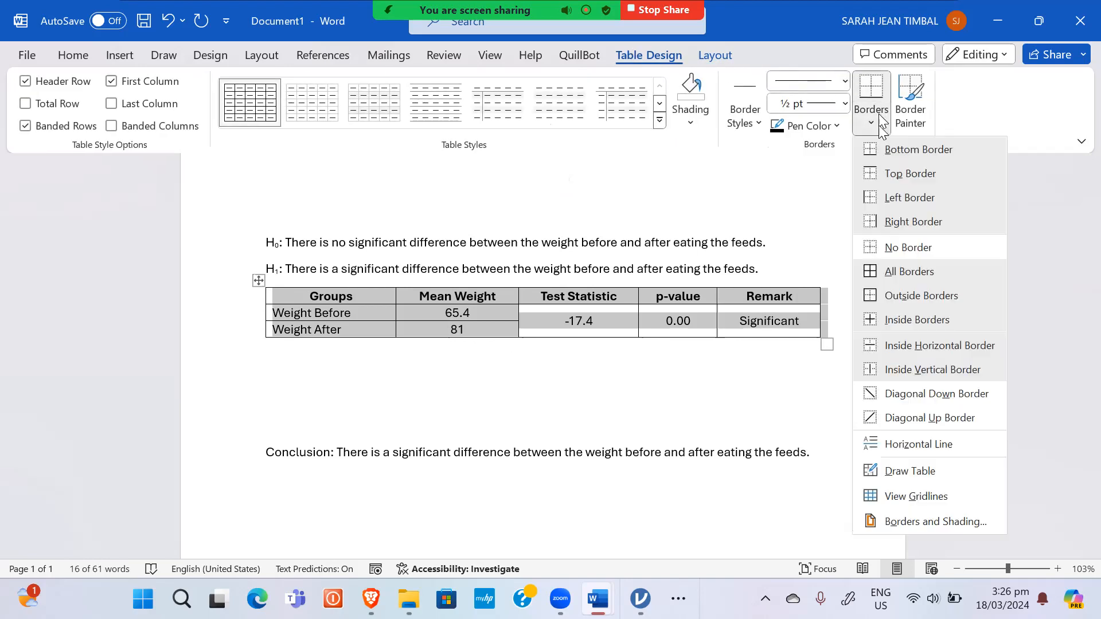
left_click(888, 248)
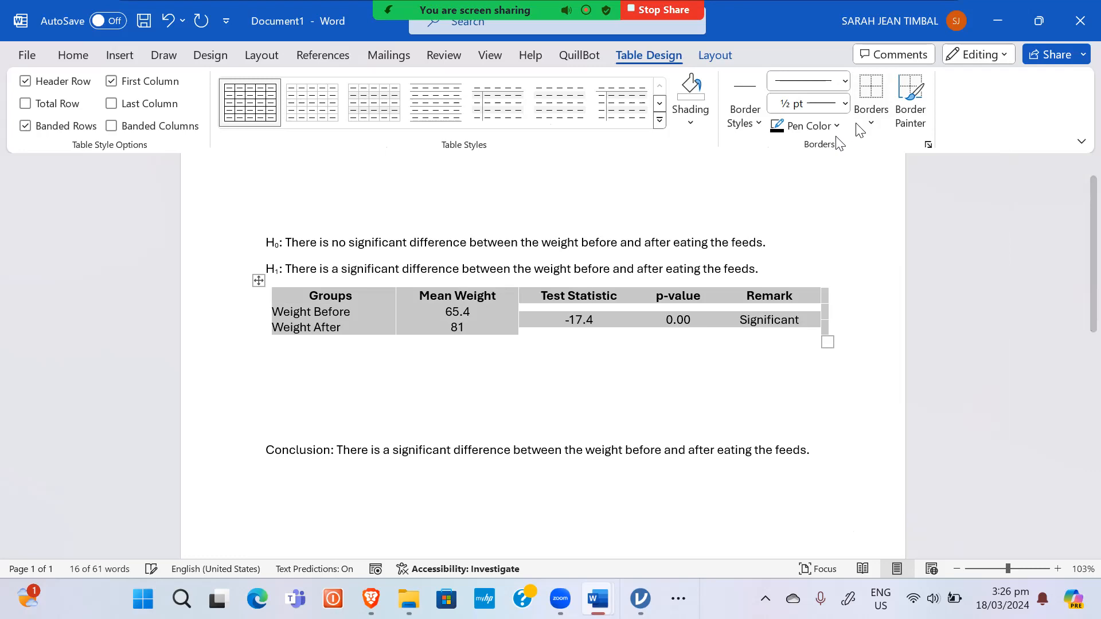
left_click(754, 119)
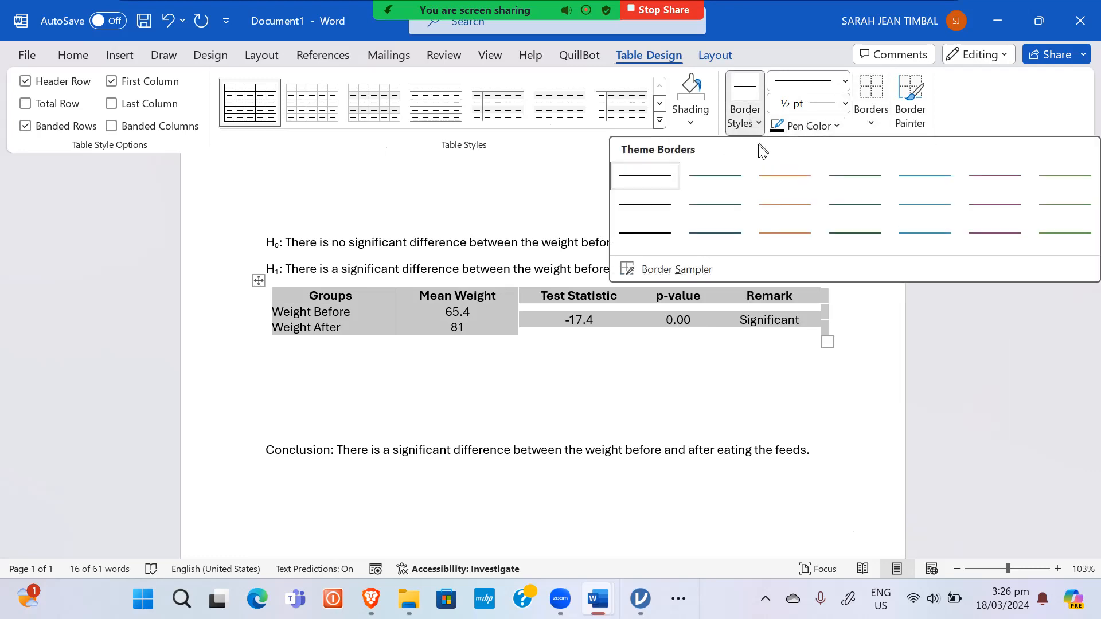
left_click(649, 209)
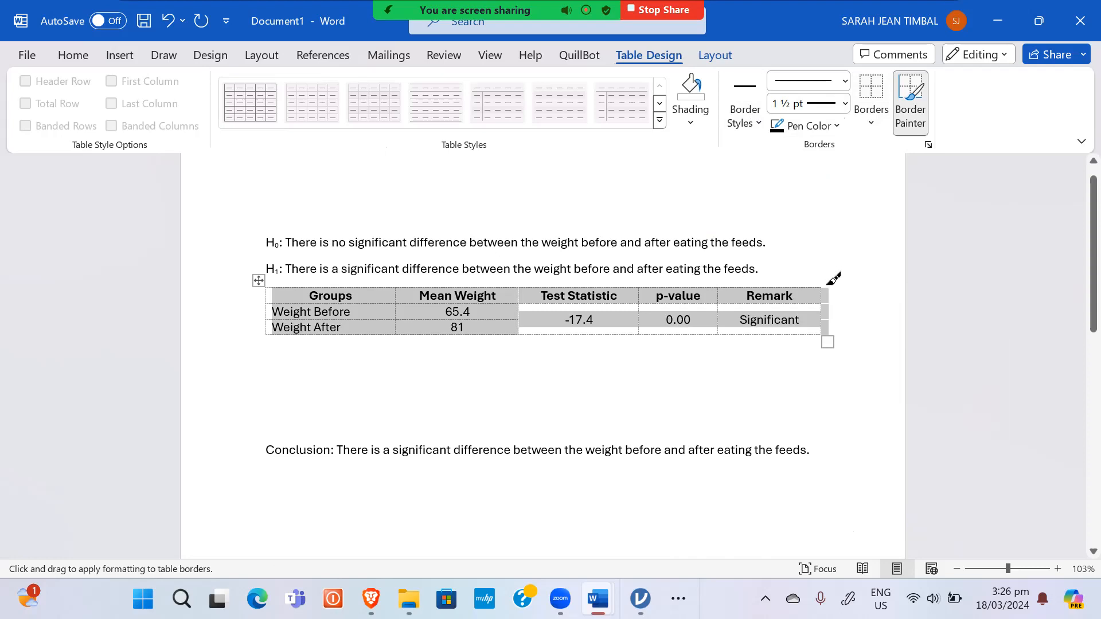
left_click_drag(827, 281, 267, 289)
left_click_drag(823, 335, 368, 344)
left_click_drag(822, 337, 321, 330)
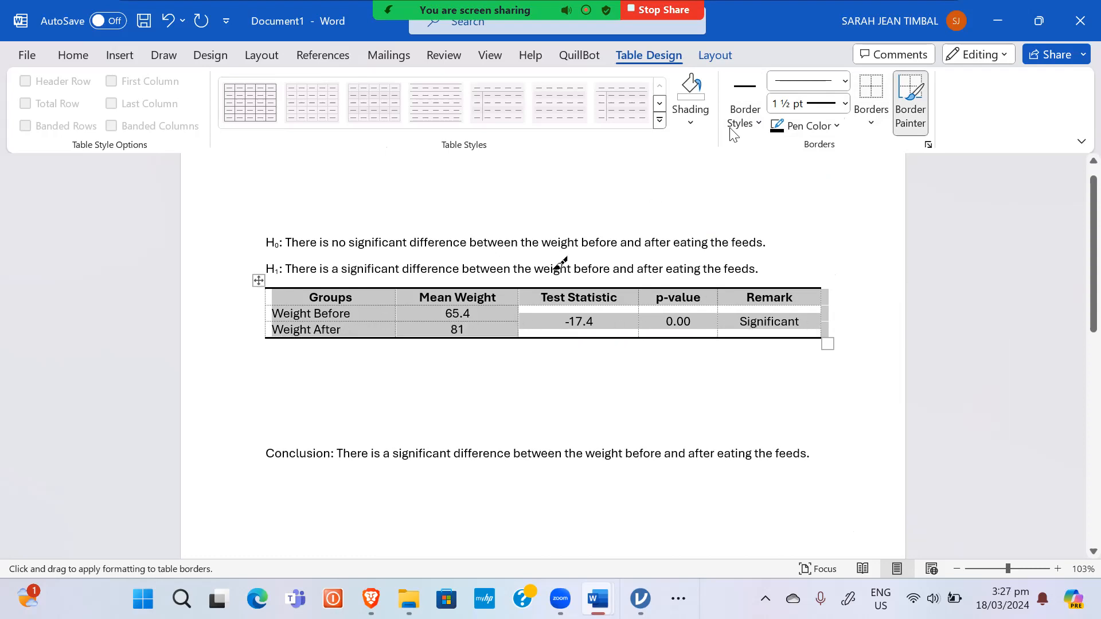
Step: Draw a thinner line under the header row and delete the blank lines before the conclusion
left_click(757, 106)
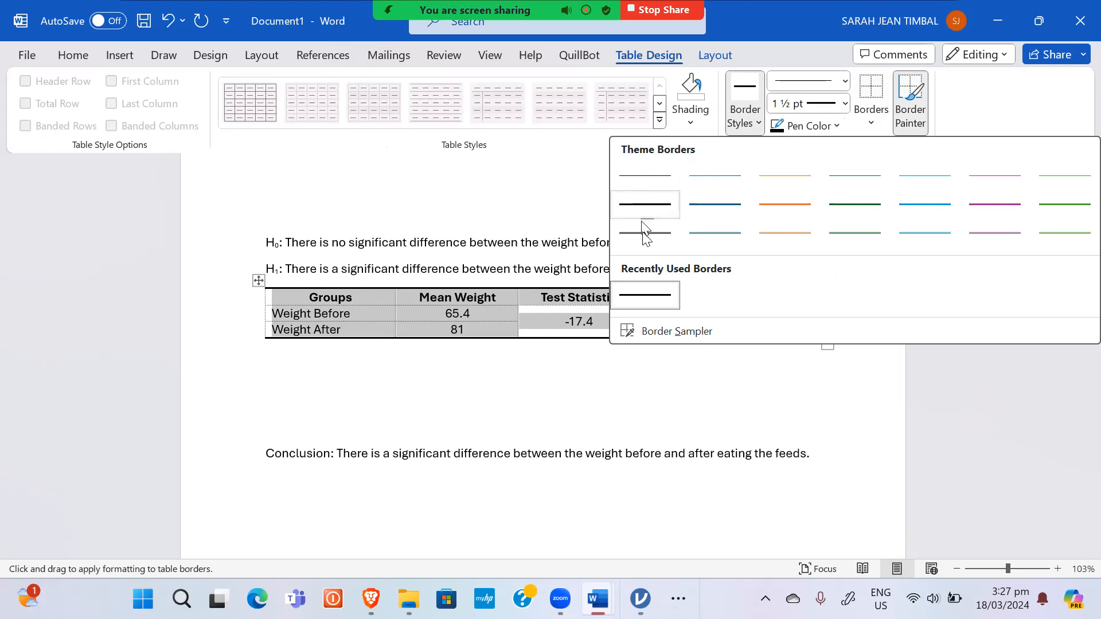
left_click(644, 228)
left_click_drag(826, 306, 366, 305)
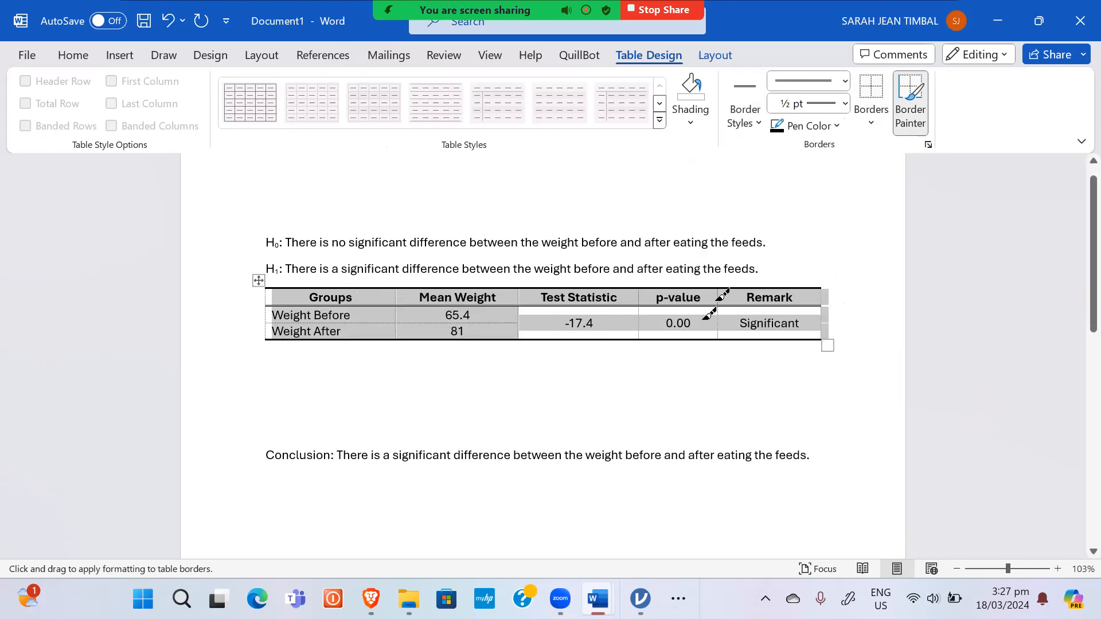
key("Escape")
left_click(668, 379)
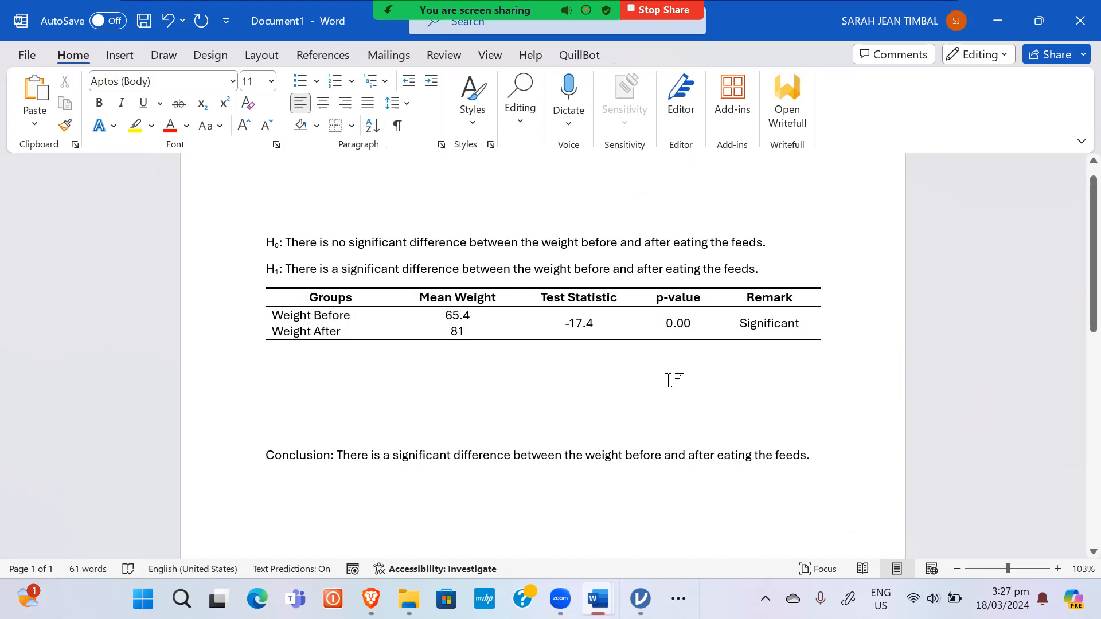
key("Delete")
key("Delete")
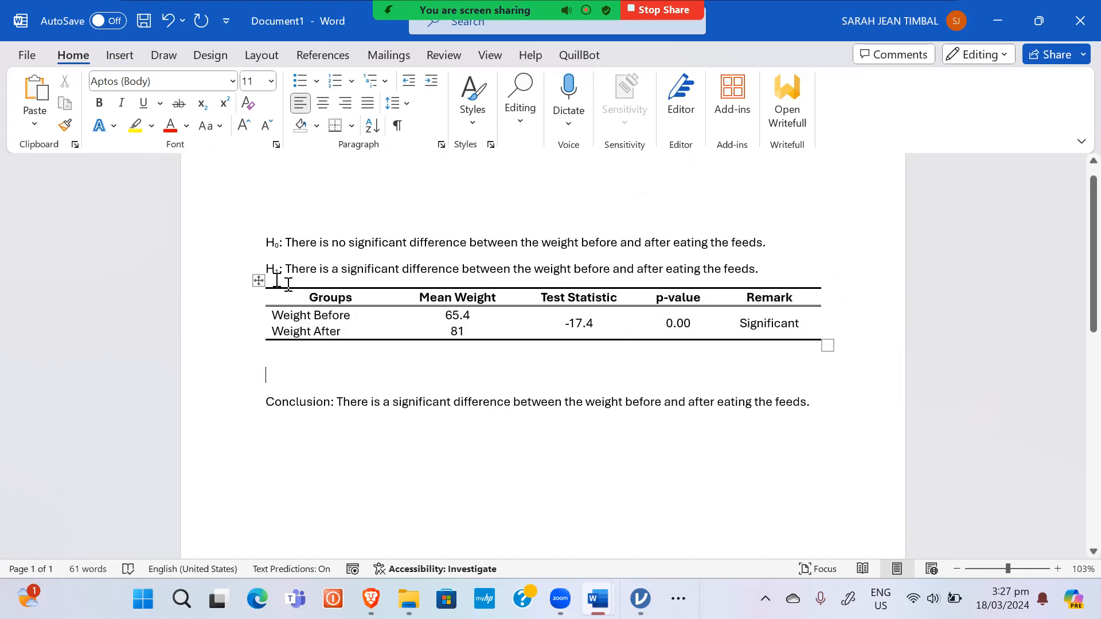
Step: Insert a 'Table 1' caption above the results table
right_click(257, 280)
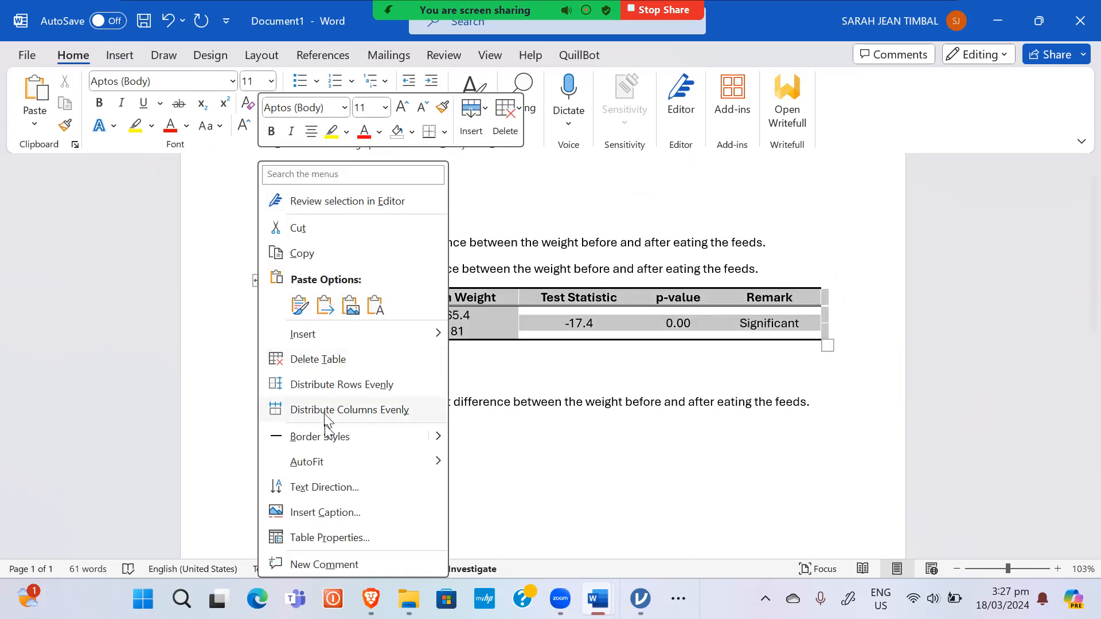
left_click(336, 510)
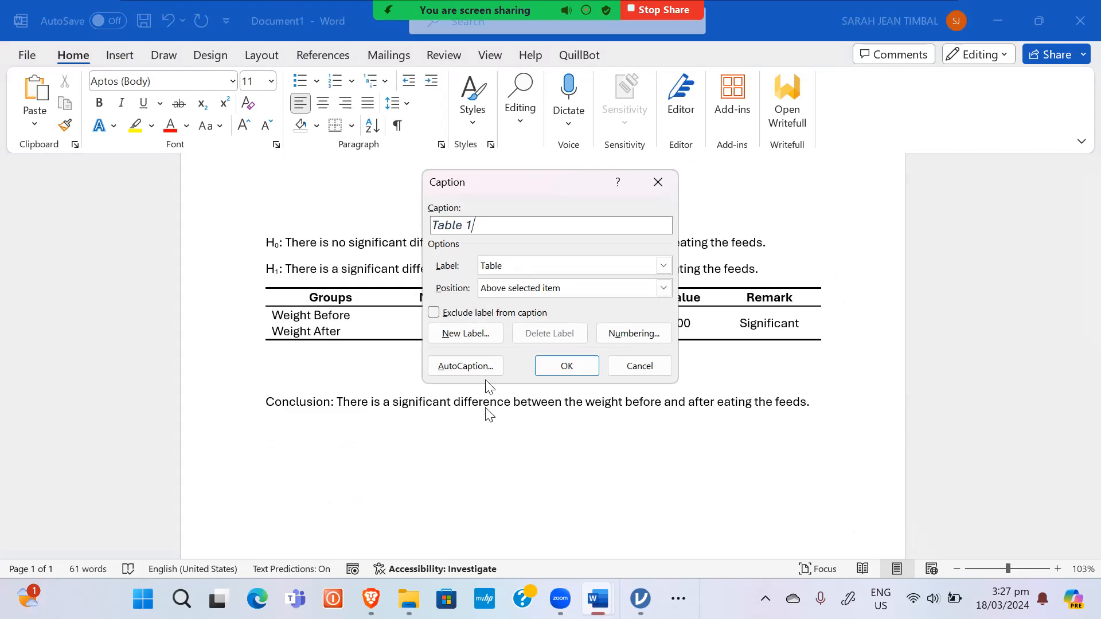
left_click(567, 366)
Step: Format the 'Table 1' caption as bold, non-italic, 11 pt, black text
left_click(231, 294)
key("ctrl+b")
key("ctrl+i")
left_click(271, 81)
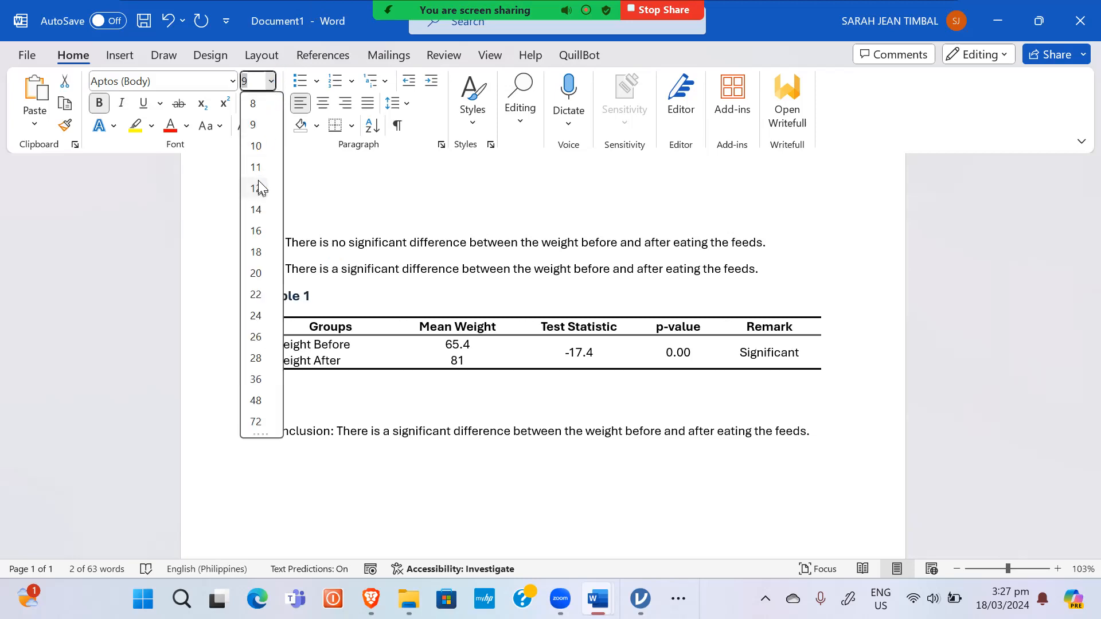
left_click(256, 167)
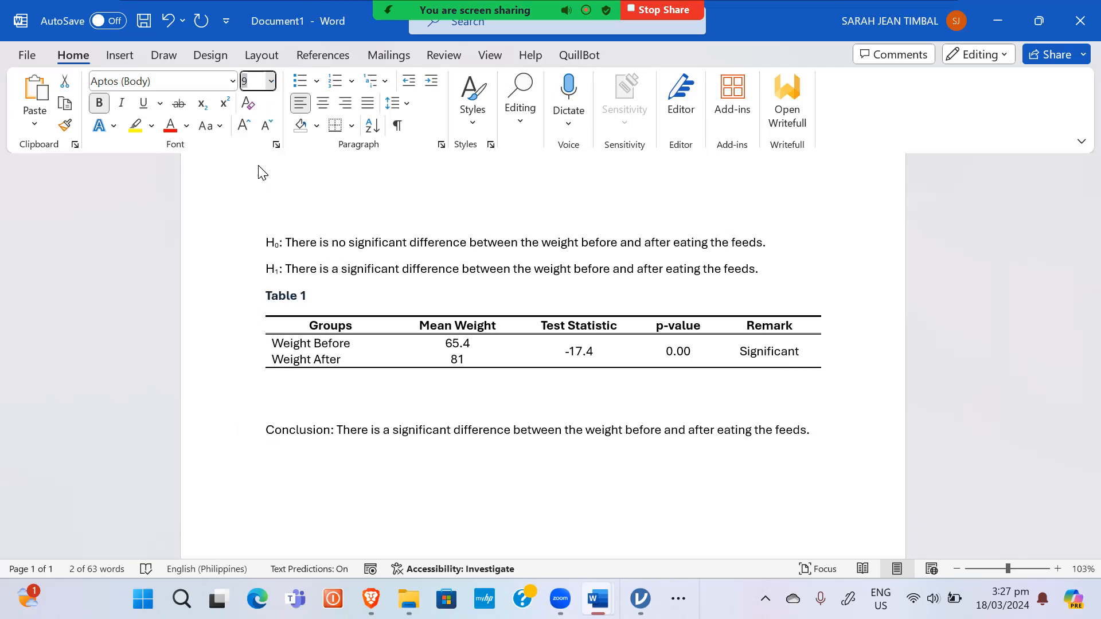
left_click(186, 125)
left_click(189, 184)
Step: Extend the caption with '. Comparison of the Mean Weight of Pigs Before and After Eating the Feeds'
left_click(327, 301)
type(". ")
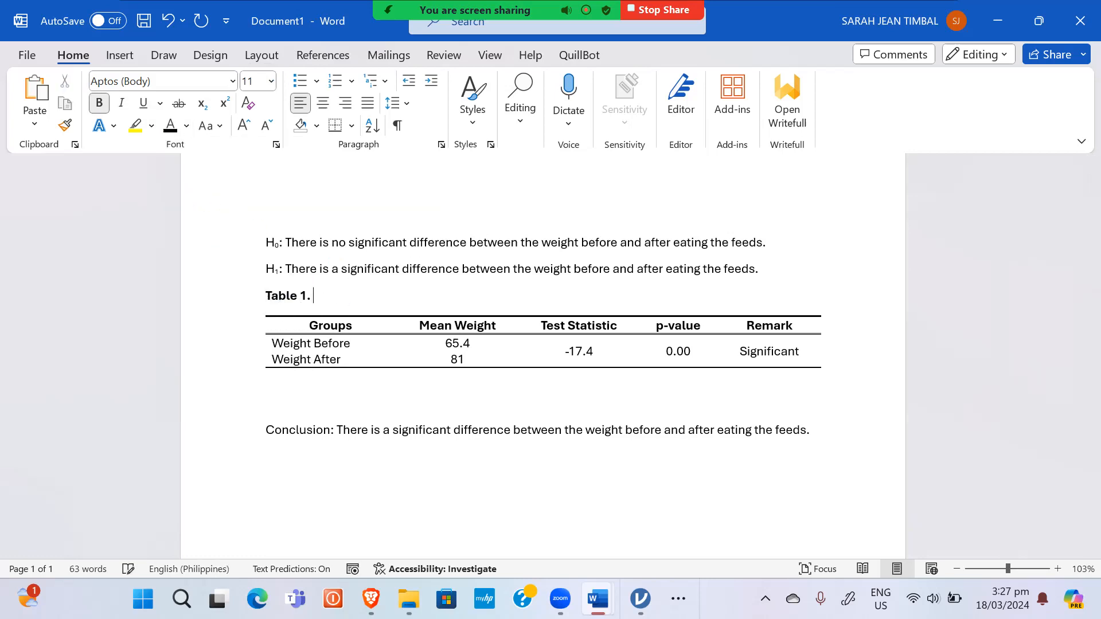
type("Comparison of the")
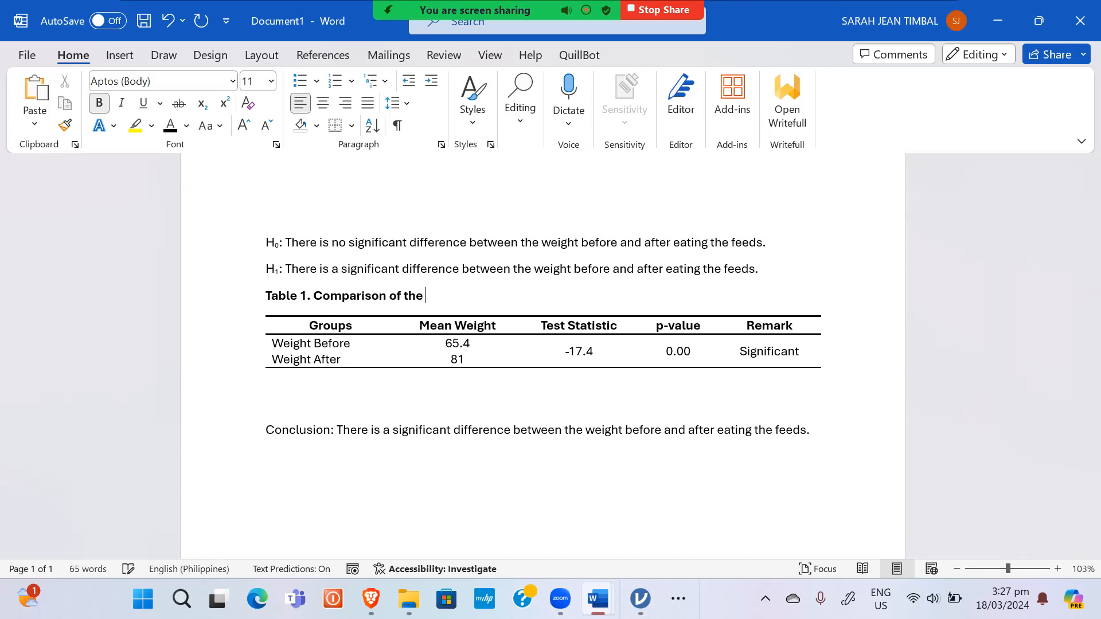
type("Mean Weight")
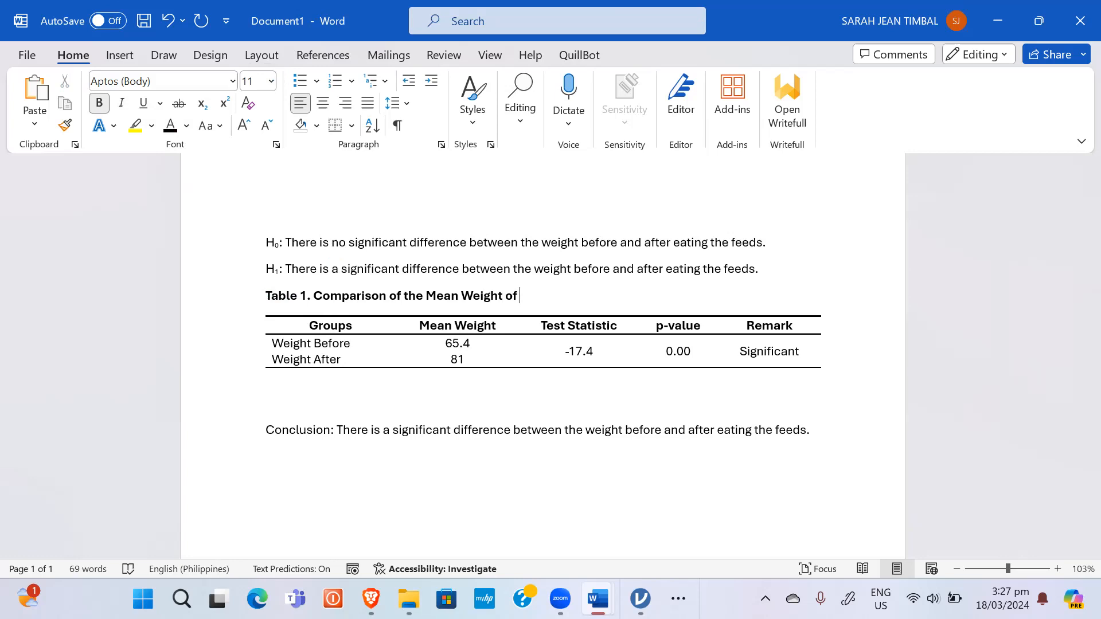
type("of Pigs before and afte")
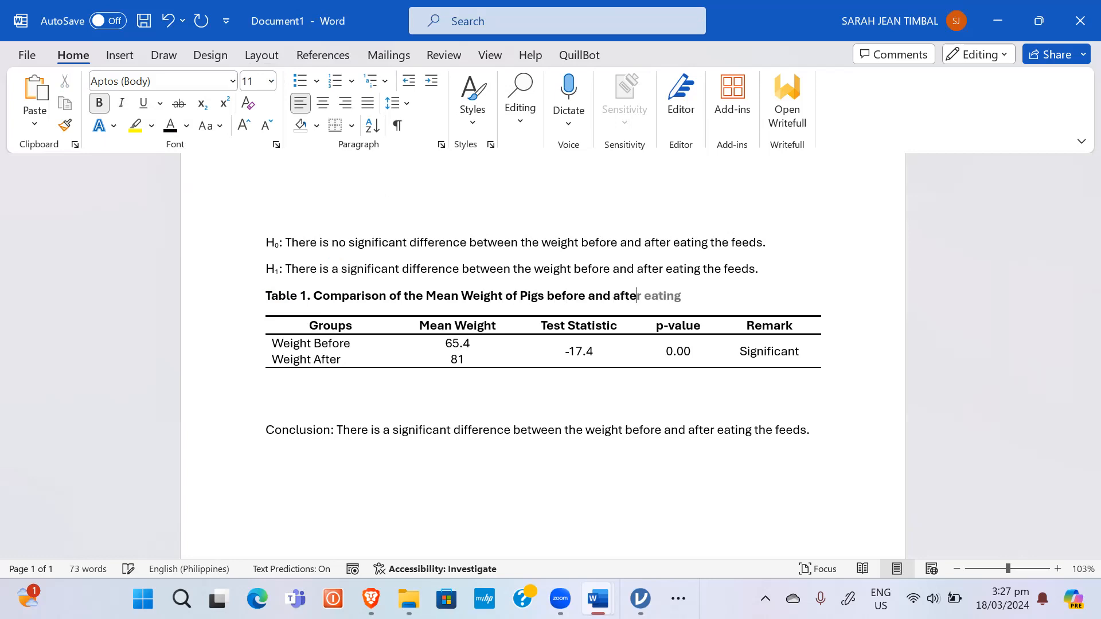
key("BackSpace")
key("BackSpace")
key("BackSpace")
key("BackSpace")
key("BackSpace")
key("BackSpace")
key("BackSpace")
key("BackSpace")
key("BackSpace")
key("BackSpace")
key("BackSpace")
key("BackSpace")
key("BackSpace")
key("BackSpace")
type("Before and After Eating")
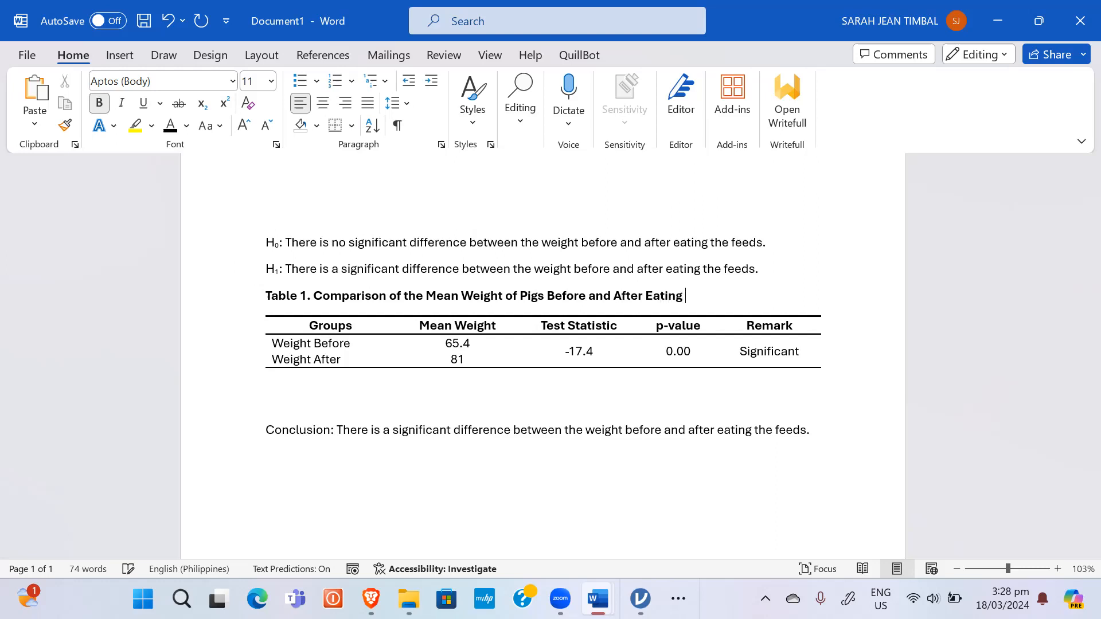
type(" the Feeds")
Step: Make the caption's title text italic and not bold
left_click(316, 292, "shift")
key("ctrl+b")
key("ctrl+i")
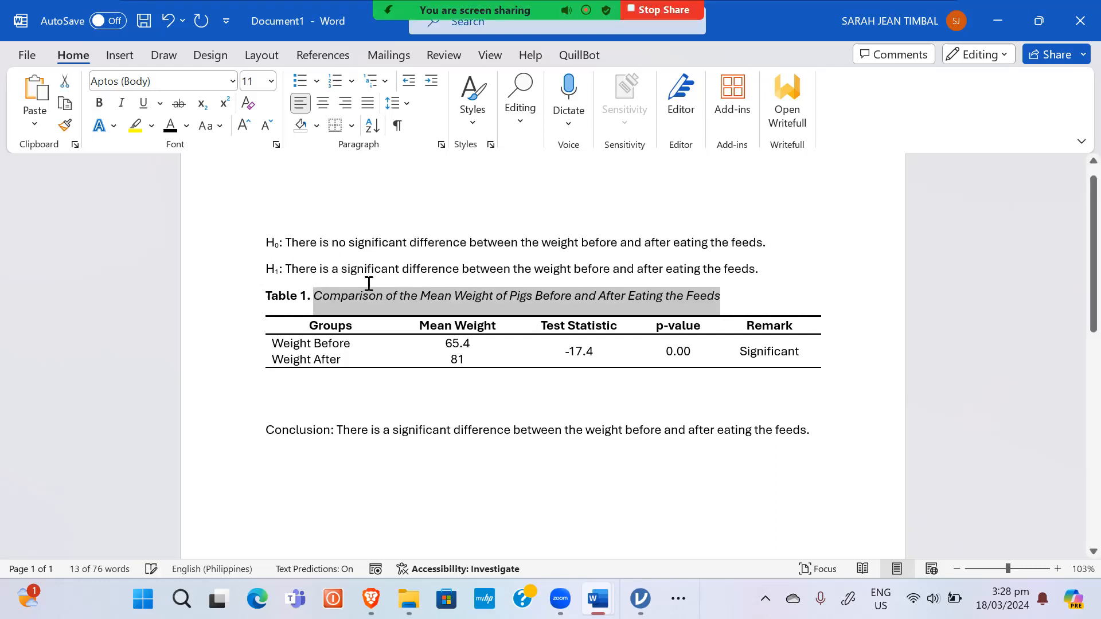
left_click(504, 371)
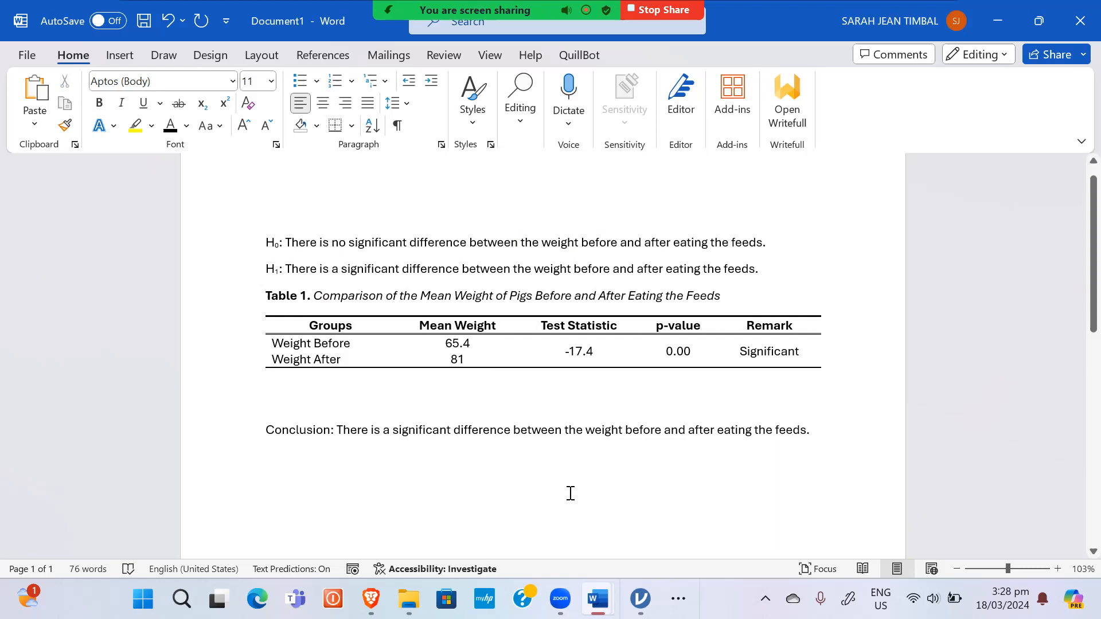